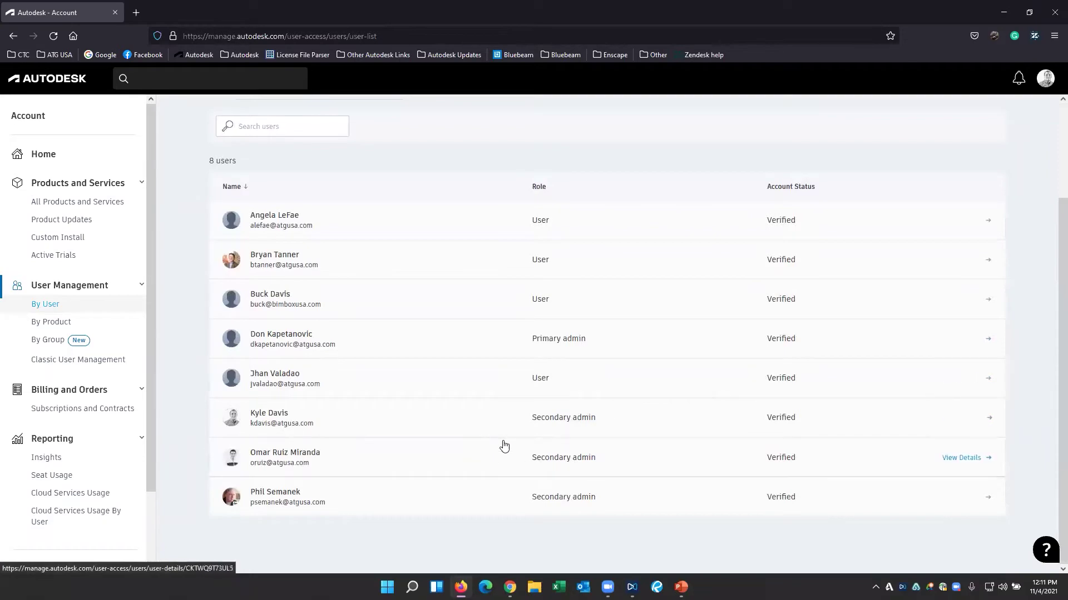
# Step: Switch the user list to the BIM Collaborate team and look through its users
pyautogui.click(280, 206)
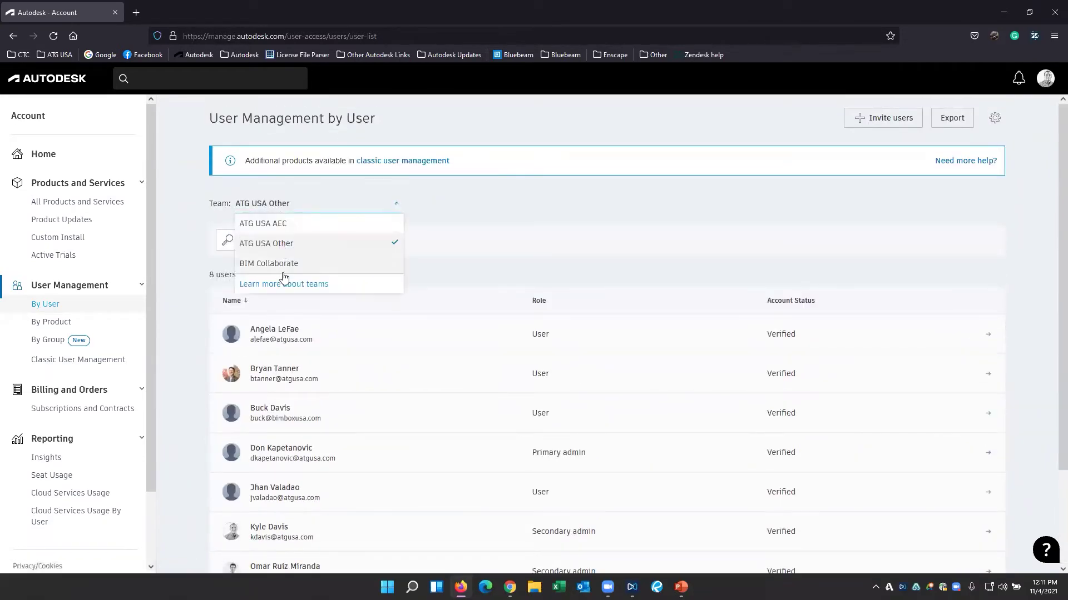
pyautogui.click(282, 263)
pyautogui.scroll(-5, 612, 267)
pyautogui.scroll(5, 678, 222)
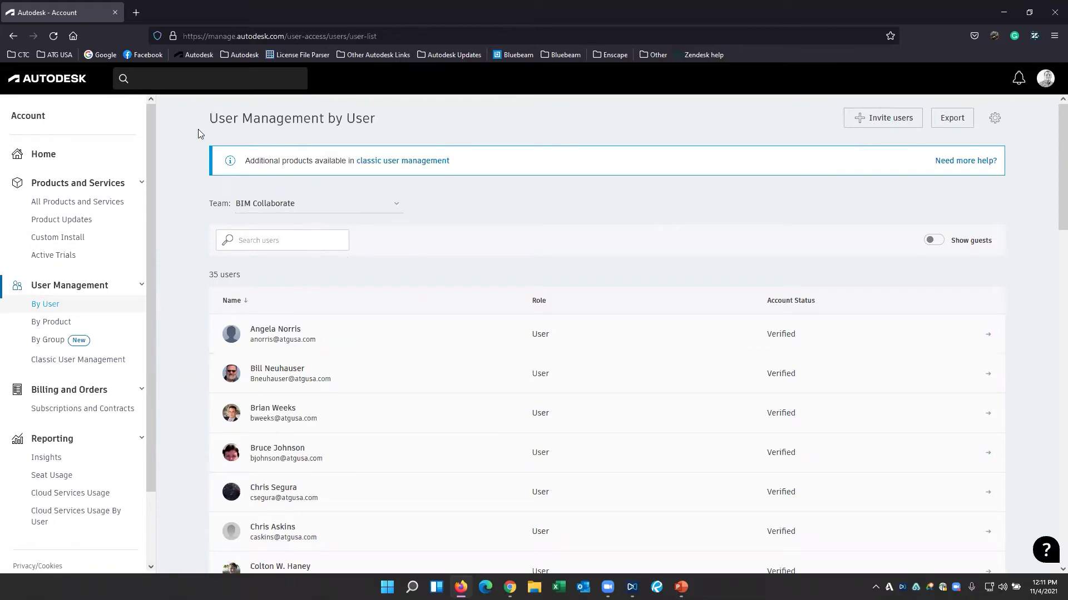
# Step: Show the users of the ATG USA AEC team, view the first user's details and return to the user list
pyautogui.click(270, 205)
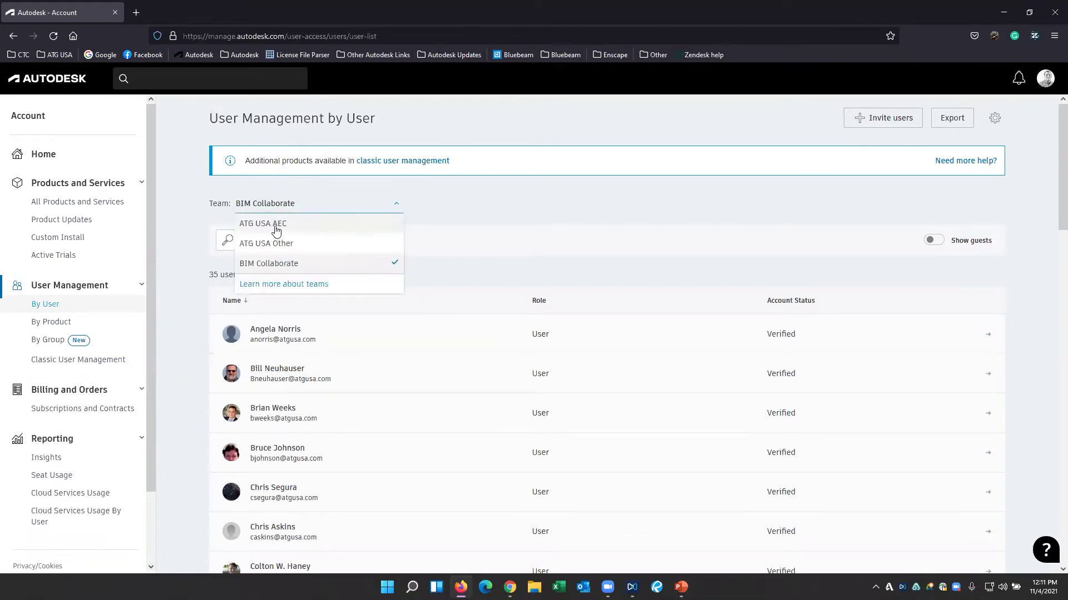
pyautogui.click(275, 225)
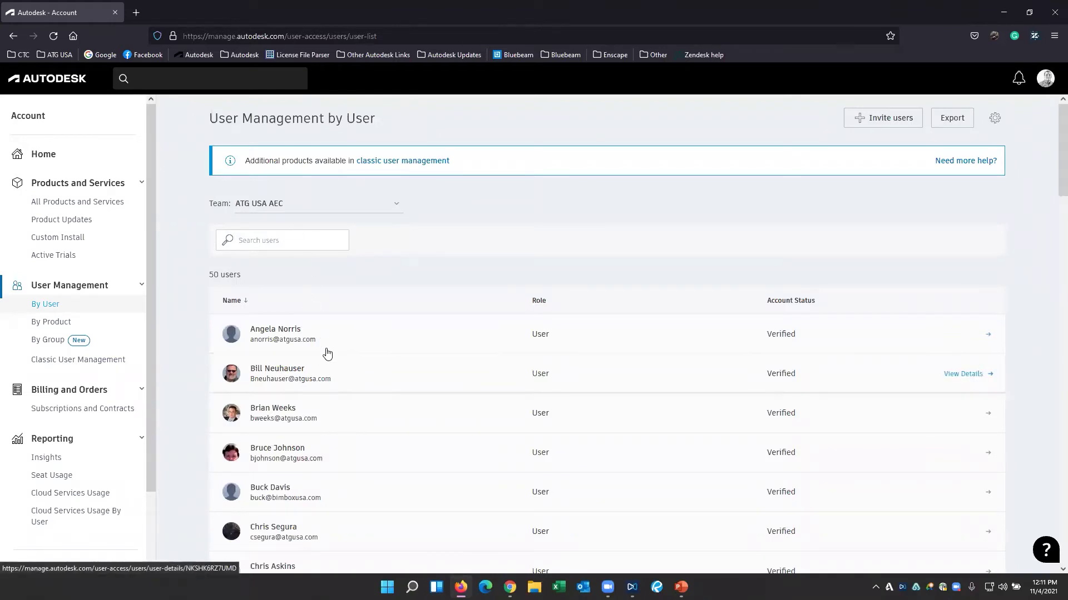
pyautogui.click(334, 345)
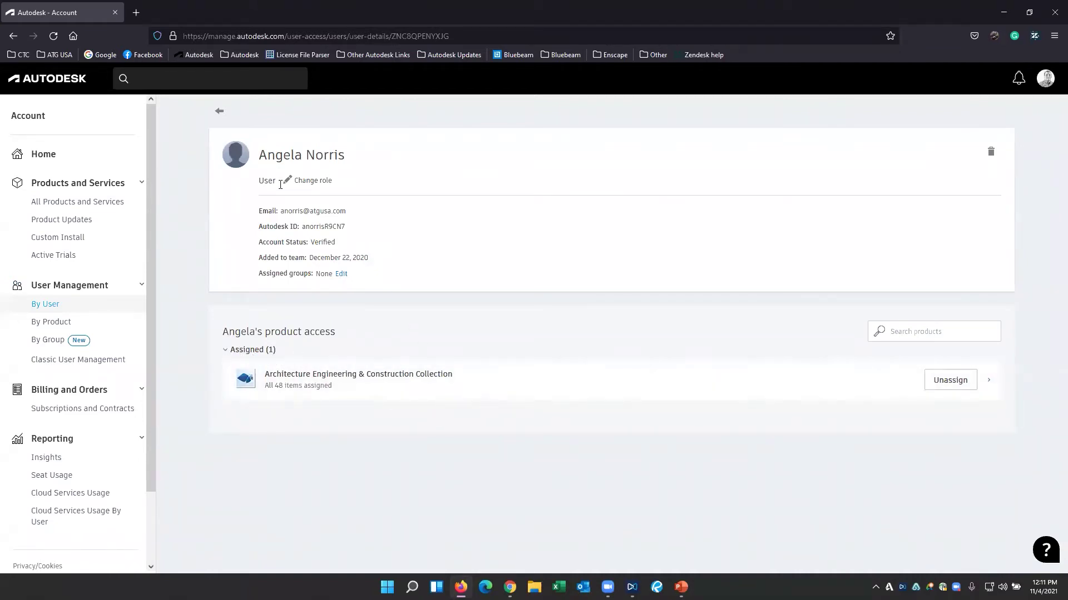
pyautogui.click(221, 115)
# Step: Open user management by product and show the products of the ATG USA Other team
pyautogui.click(63, 325)
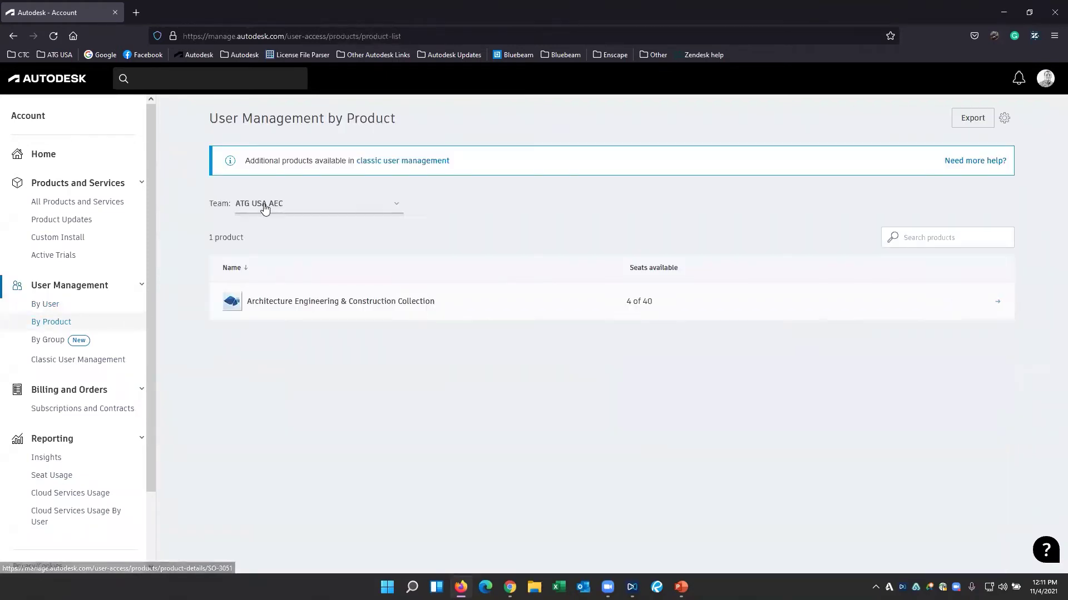
pyautogui.click(265, 206)
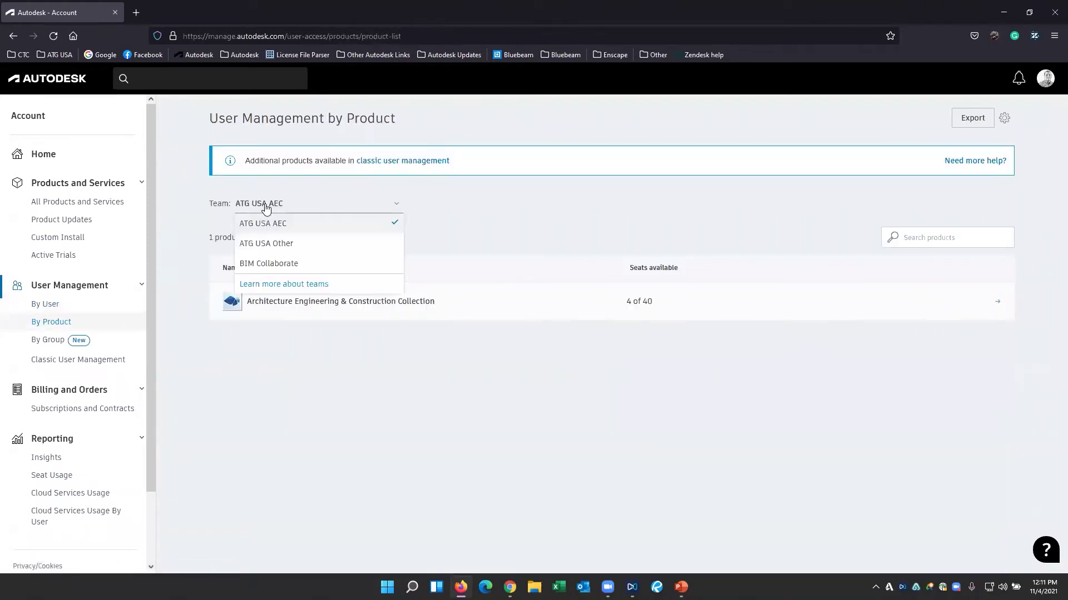
pyautogui.click(502, 222)
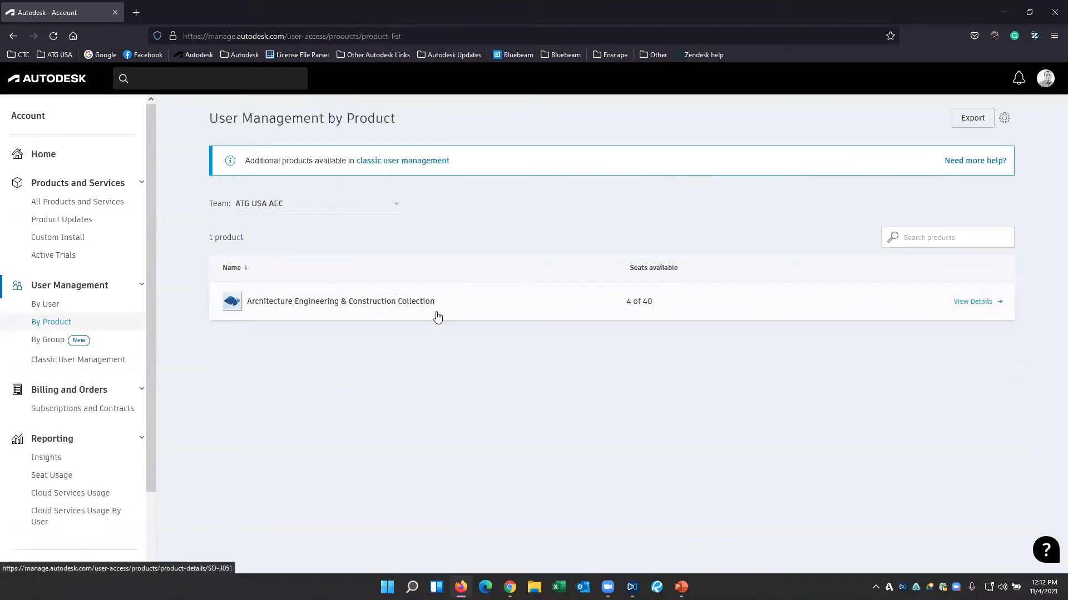
pyautogui.click(328, 211)
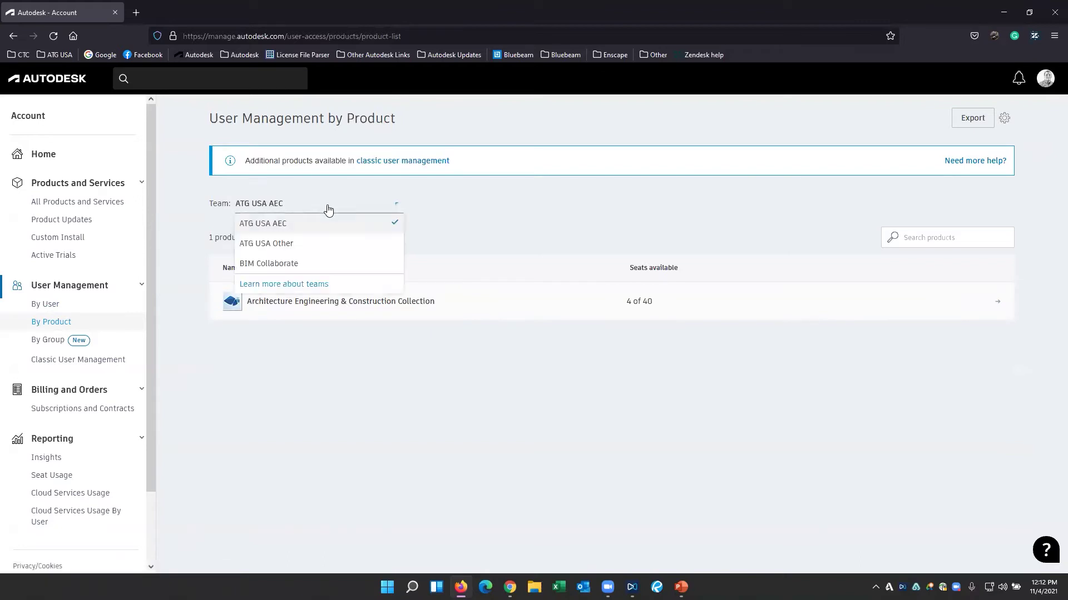
pyautogui.click(316, 244)
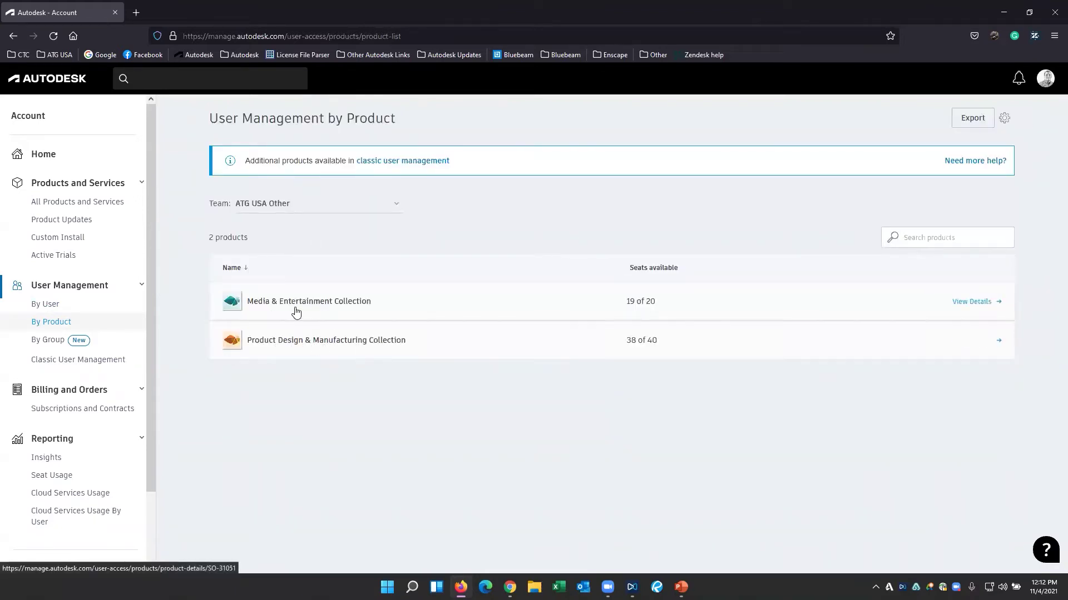
# Step: View the BIM Collaborate team's products, then return the product list to the ATG USA AEC team
pyautogui.click(332, 213)
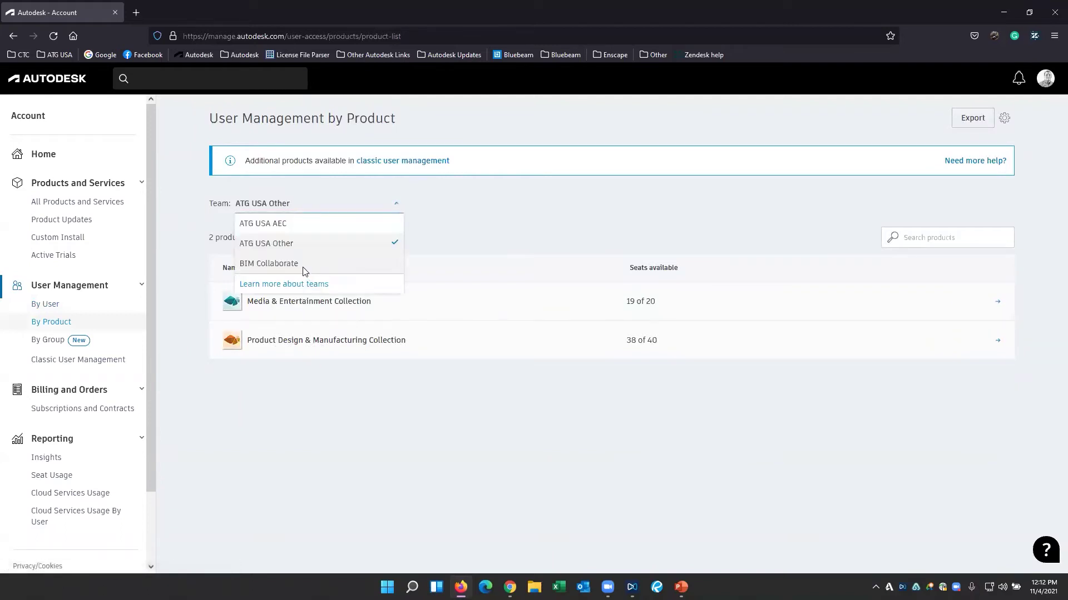
pyautogui.click(303, 265)
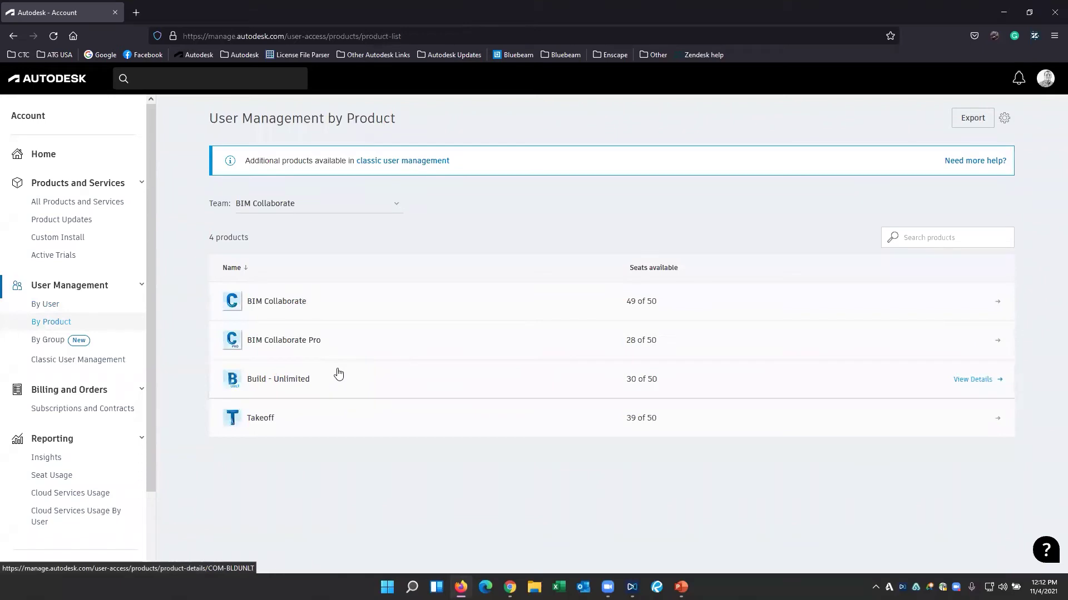
pyautogui.click(263, 207)
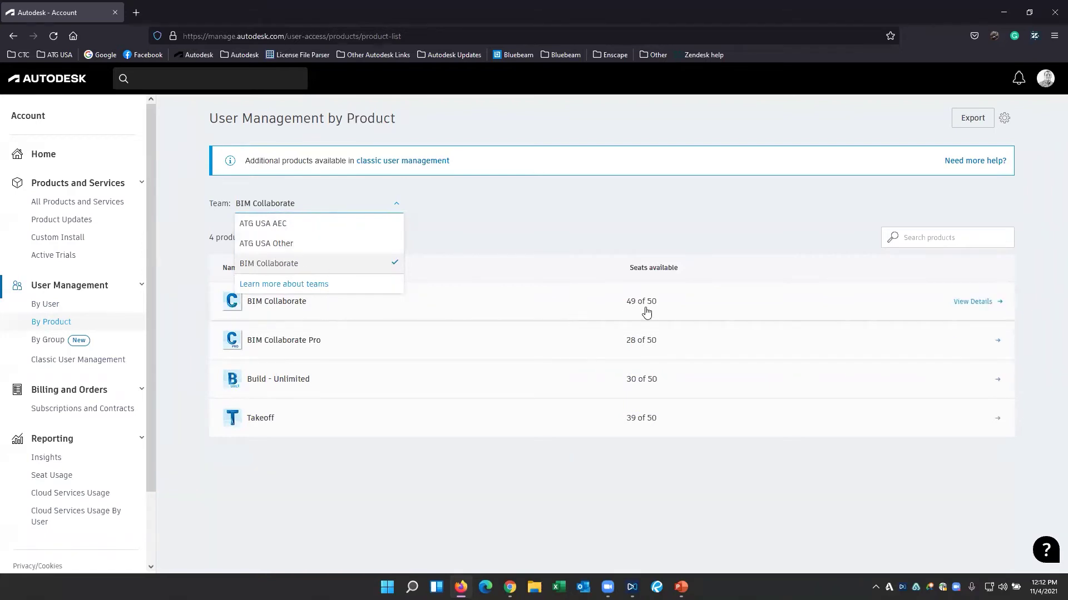
pyautogui.click(284, 228)
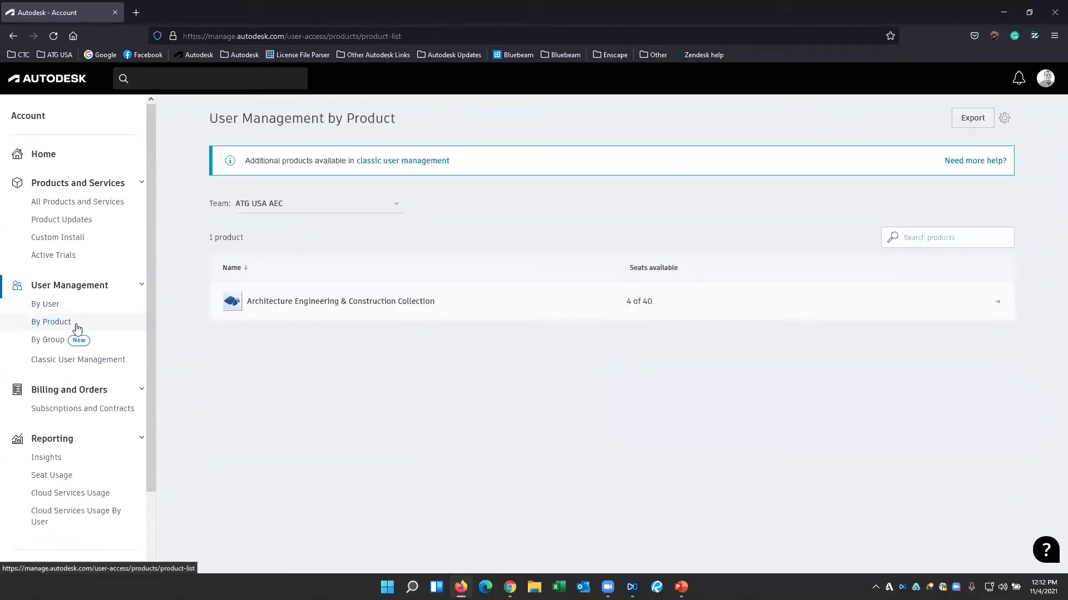
pyautogui.click(275, 206)
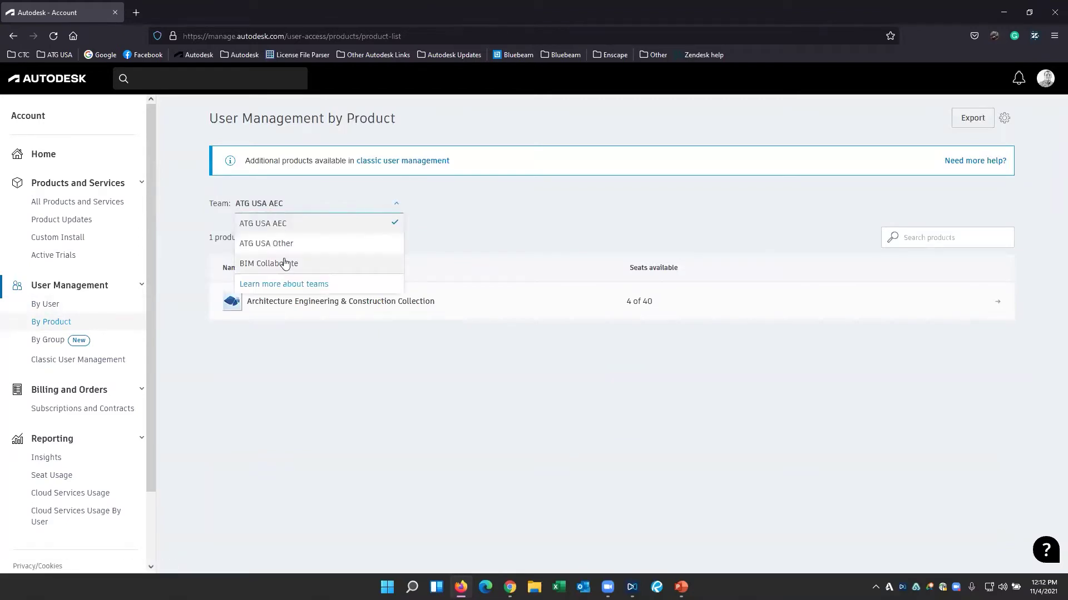
pyautogui.click(507, 222)
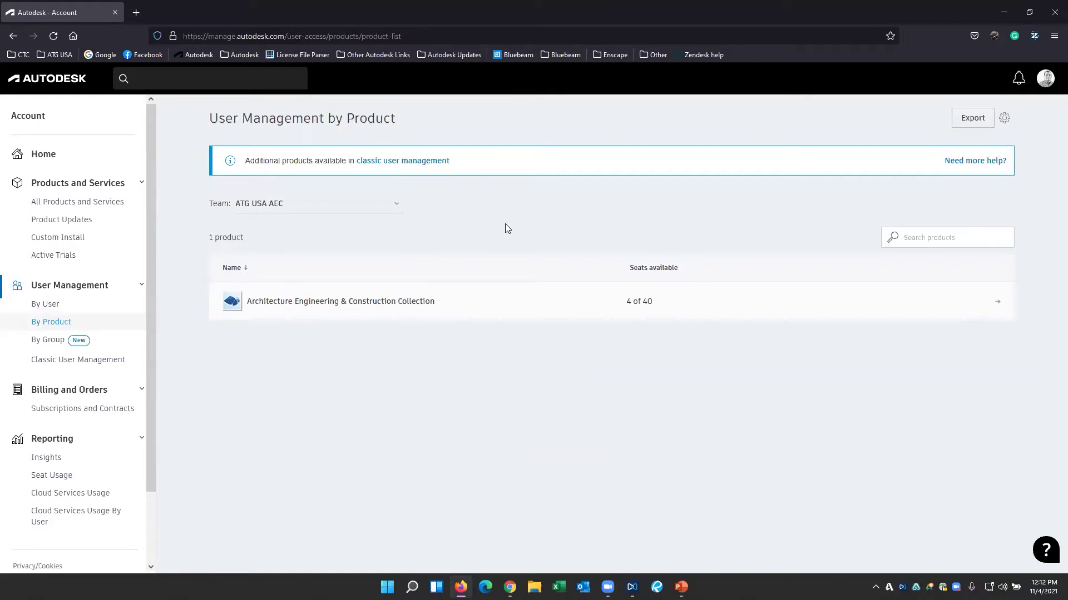
# Step: Revisit user management by user, then return to the product view and show the ATG USA Other team's products
pyautogui.click(82, 310)
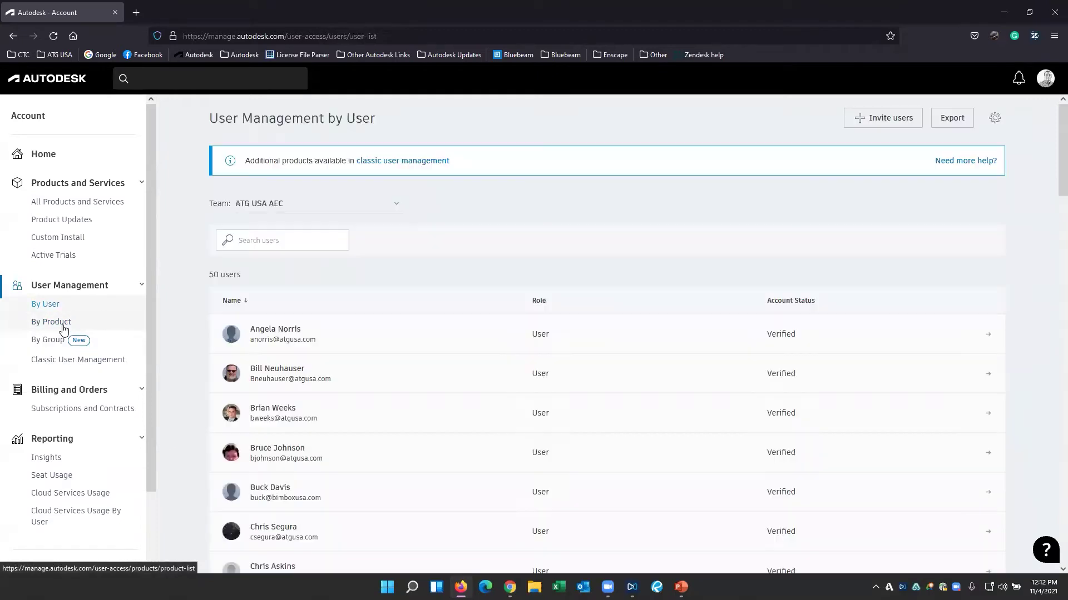
pyautogui.click(62, 327)
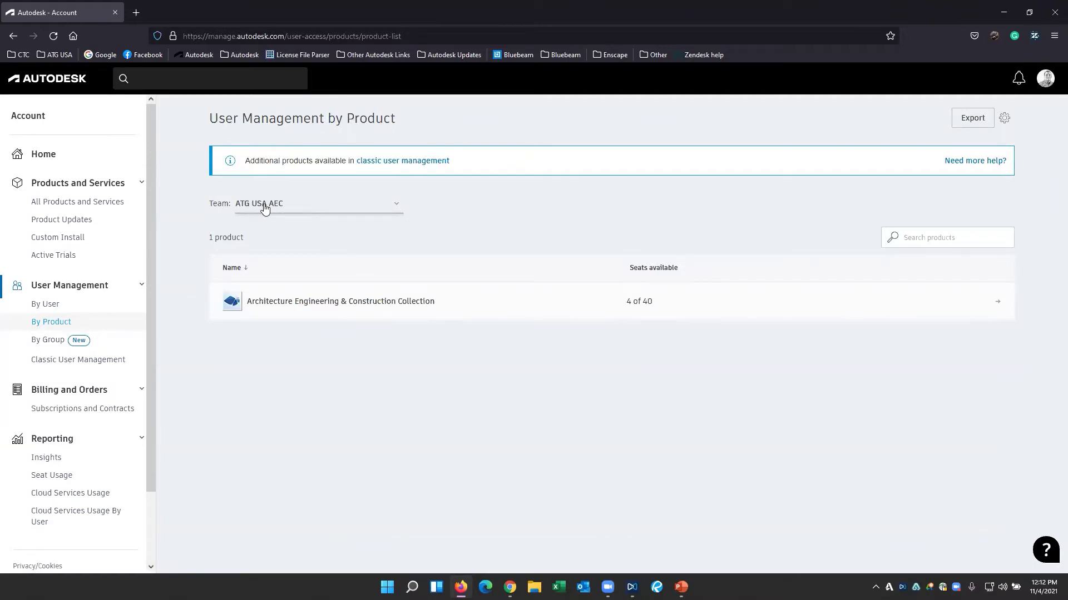
pyautogui.click(343, 207)
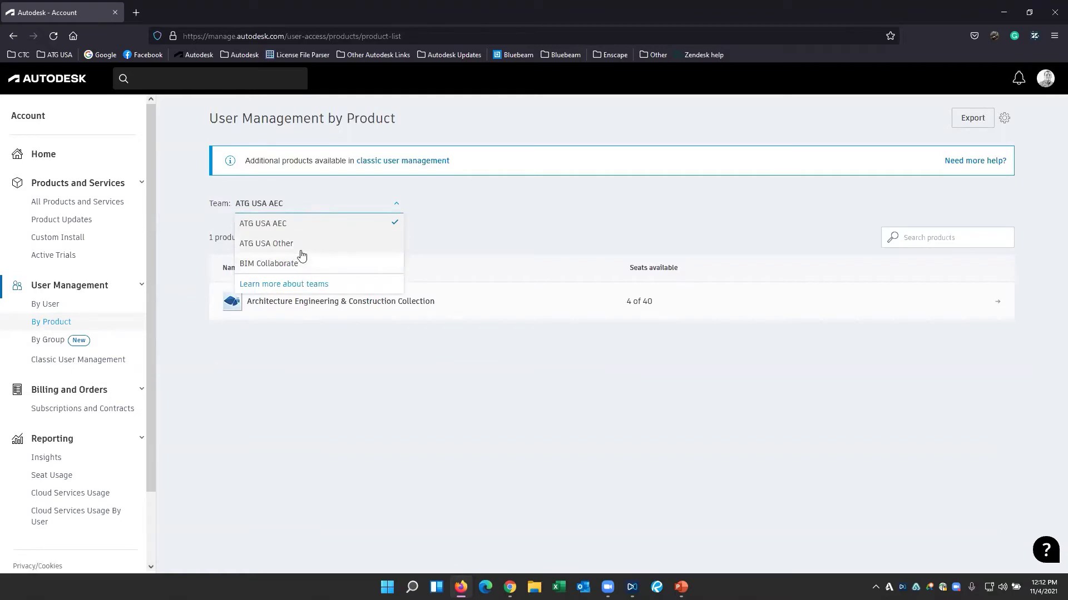
pyautogui.click(282, 245)
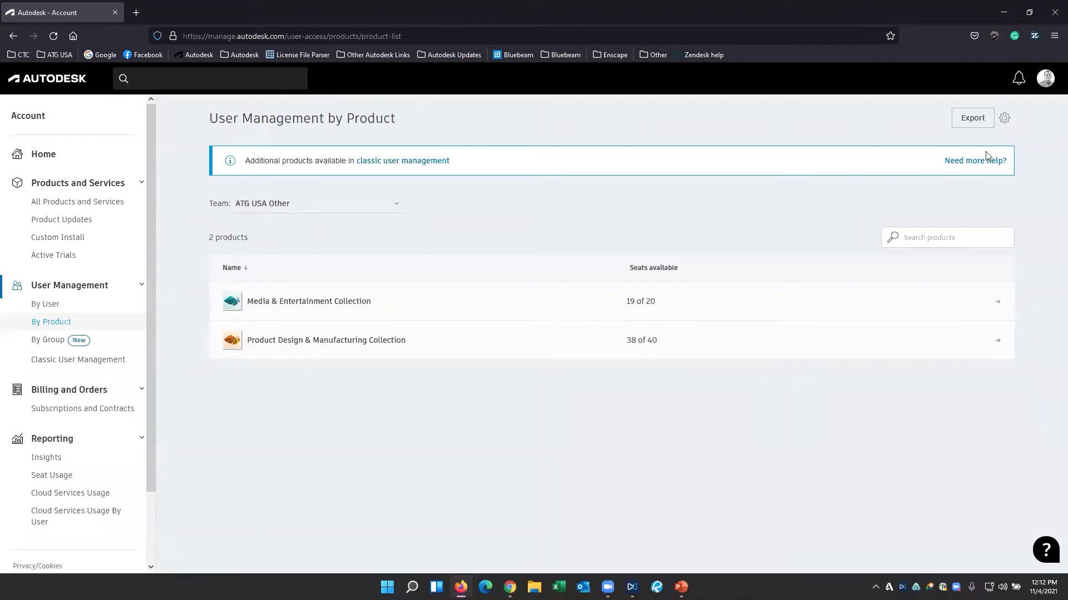
# Step: Open the settings of the ATG USA Other team, check its available actions and return to the product list
pyautogui.click(1004, 118)
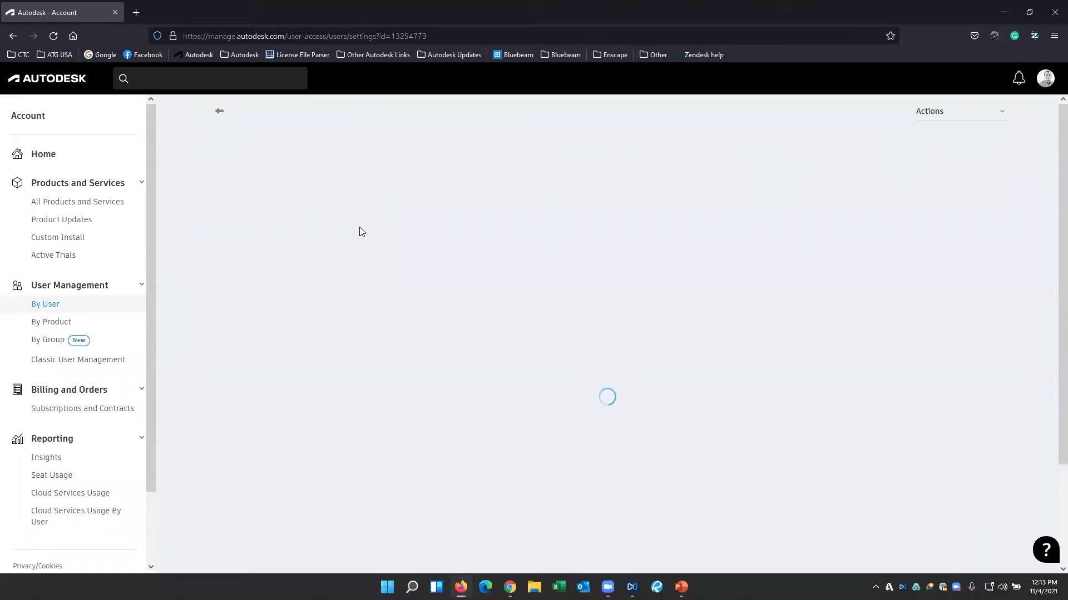
pyautogui.click(948, 121)
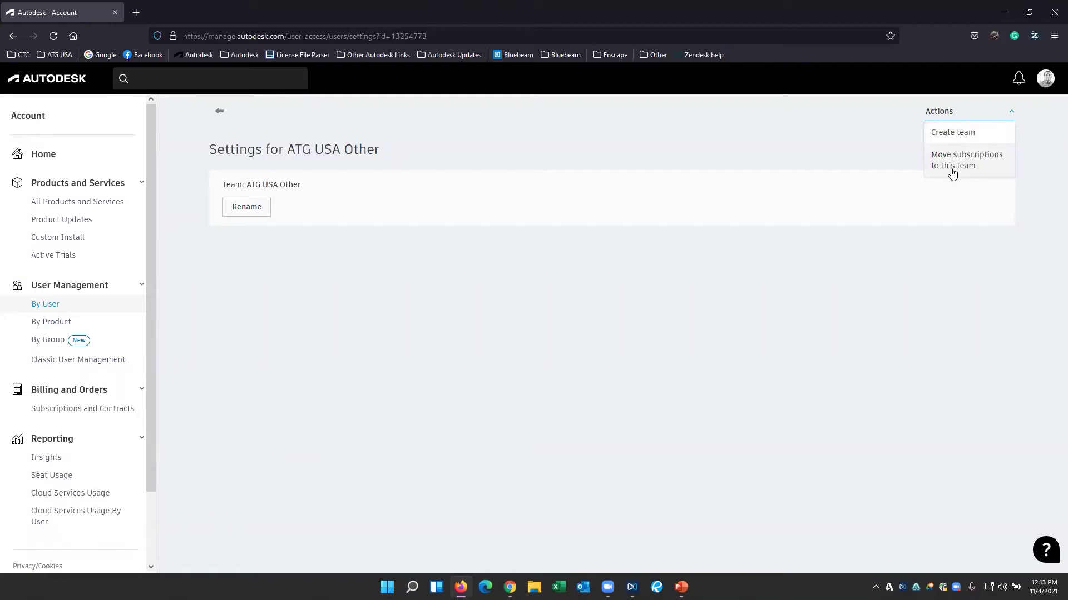
pyautogui.moveTo(315, 150); pyautogui.dragTo(324, 150)
pyautogui.click(221, 114)
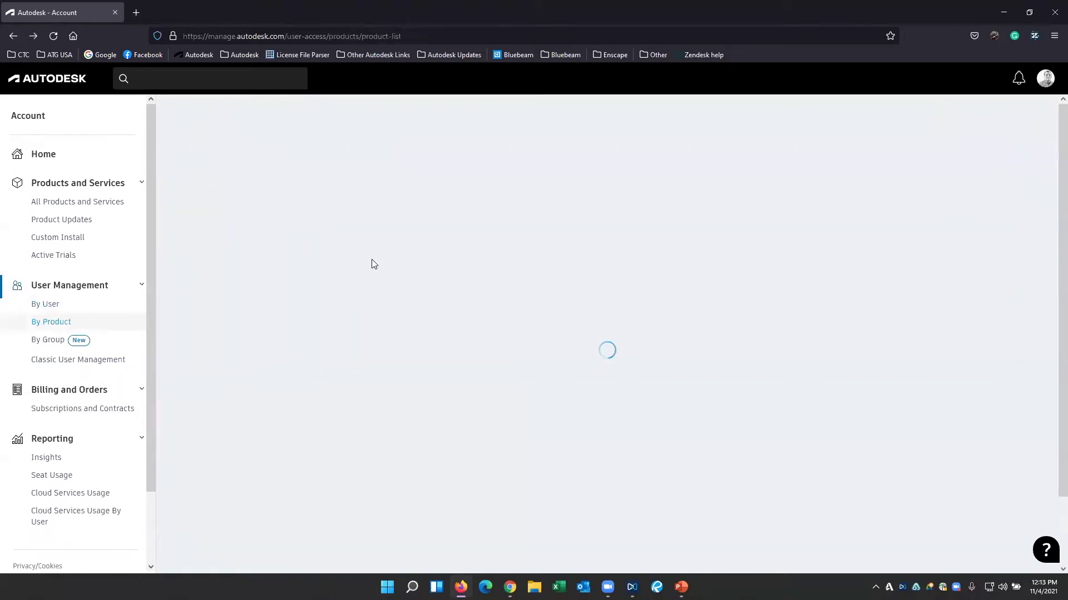
# Step: Switch to the ATG USA AEC team and start moving subscriptions to it from its team settings
pyautogui.click(289, 204)
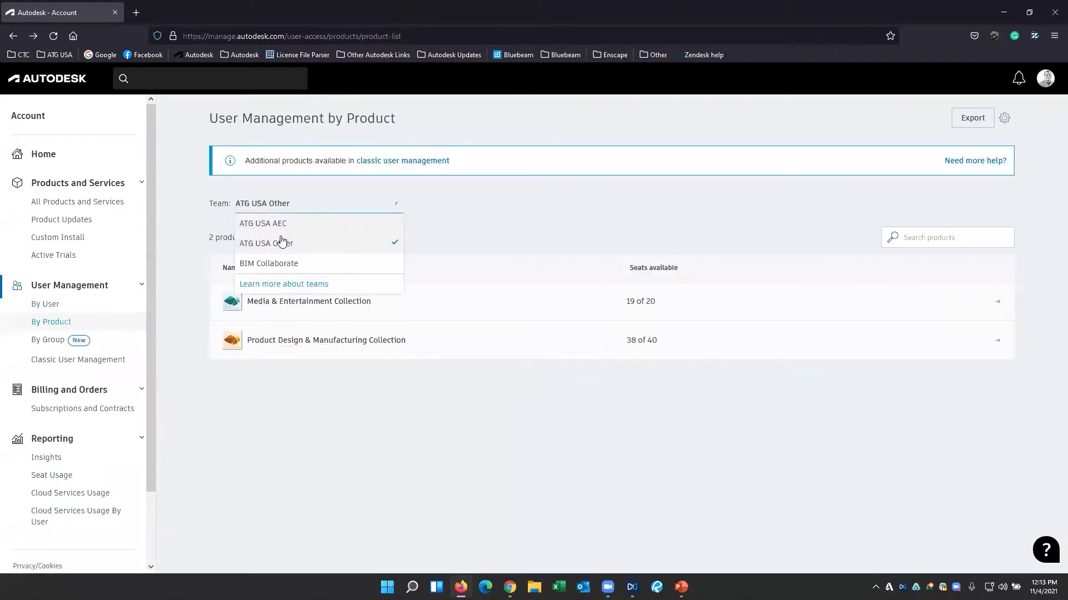
pyautogui.click(281, 223)
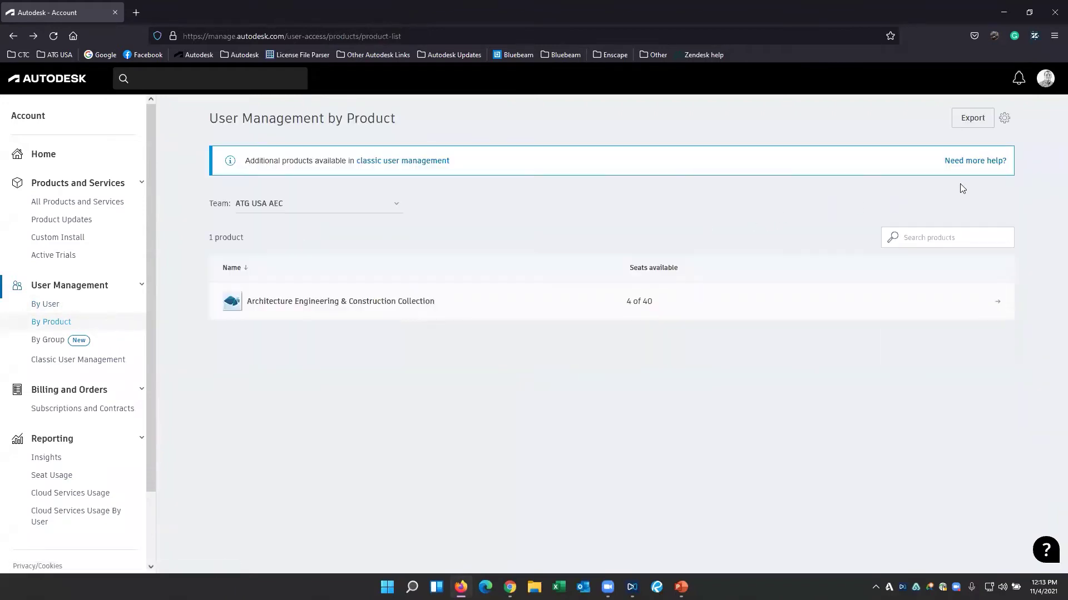
pyautogui.click(1006, 121)
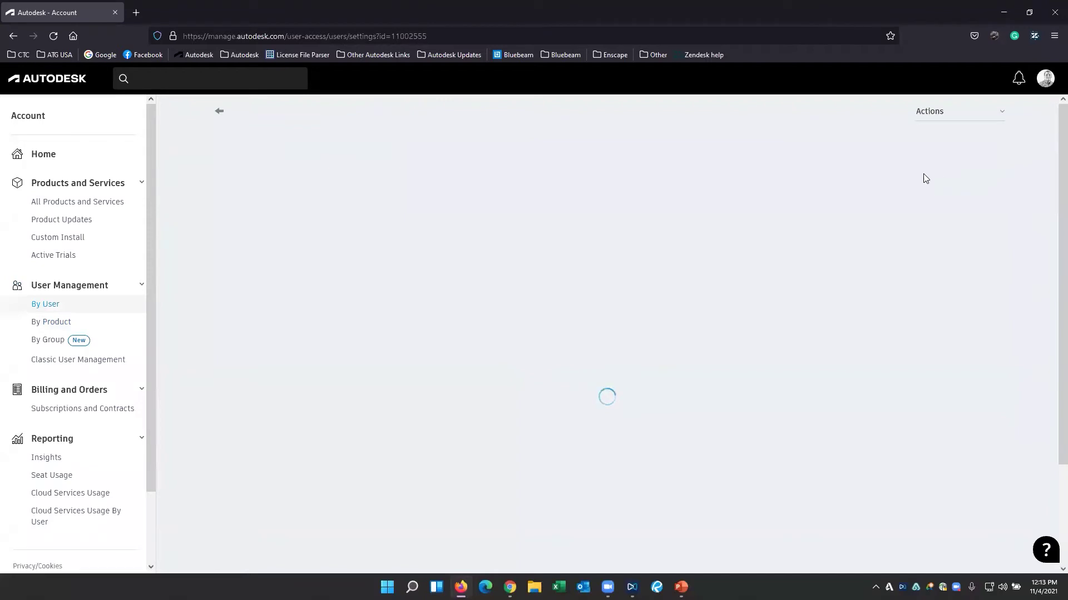
pyautogui.click(955, 119)
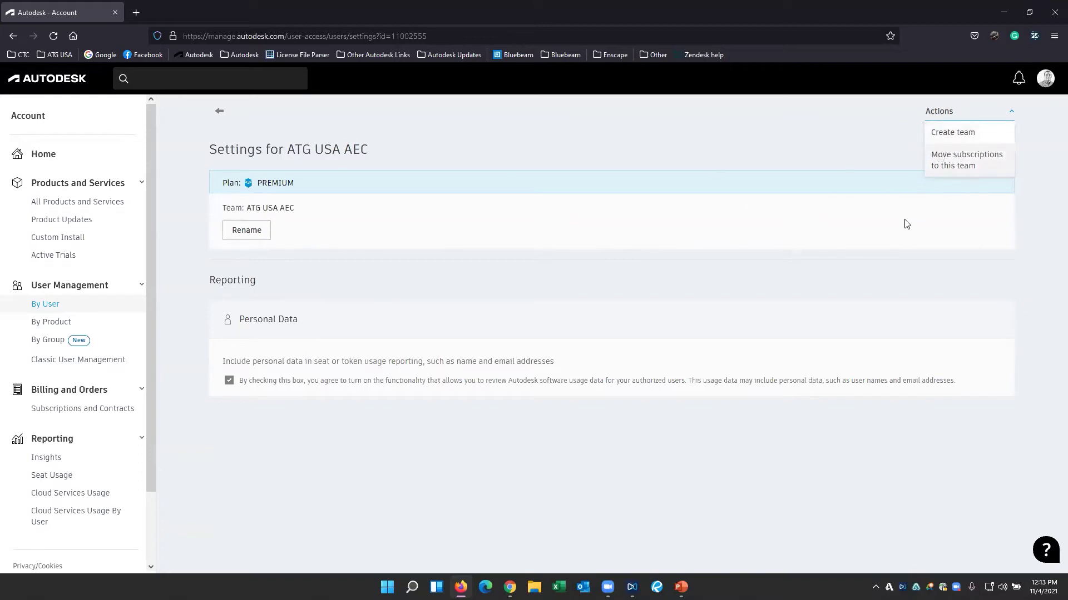
pyautogui.click(962, 167)
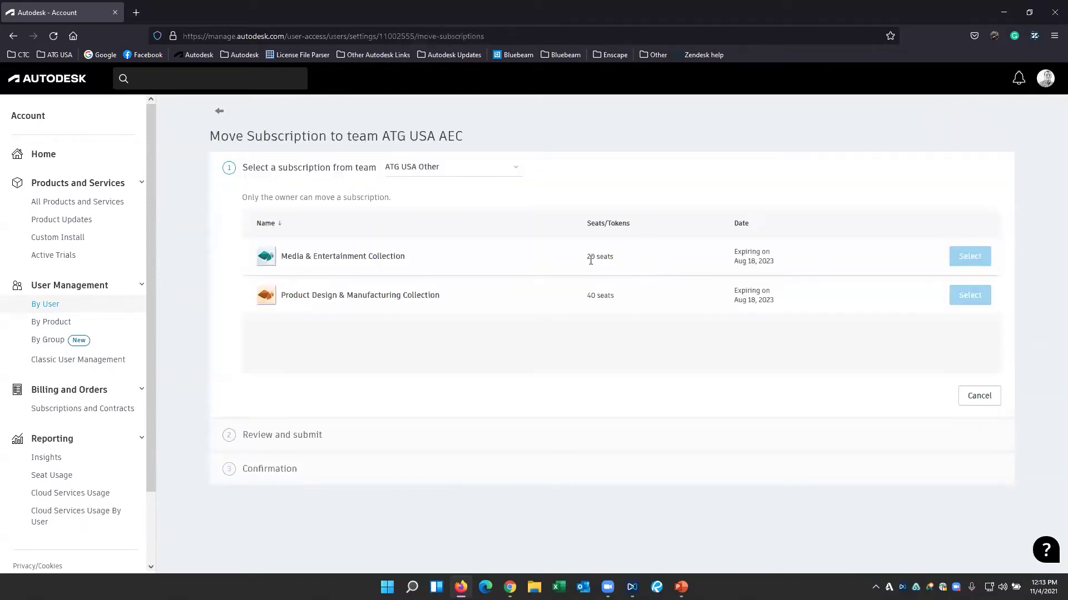
# Step: Examine the Media & Entertainment Collection entry and the note on who can move the subscription
pyautogui.moveTo(972, 257)
pyautogui.moveTo(283, 253); pyautogui.dragTo(405, 258)
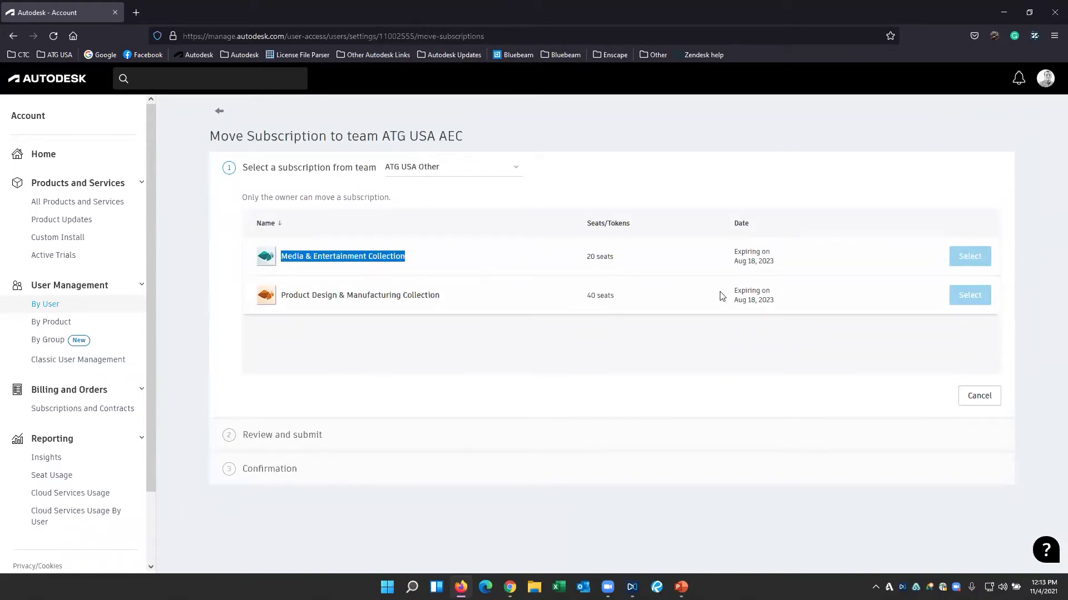
pyautogui.moveTo(964, 258)
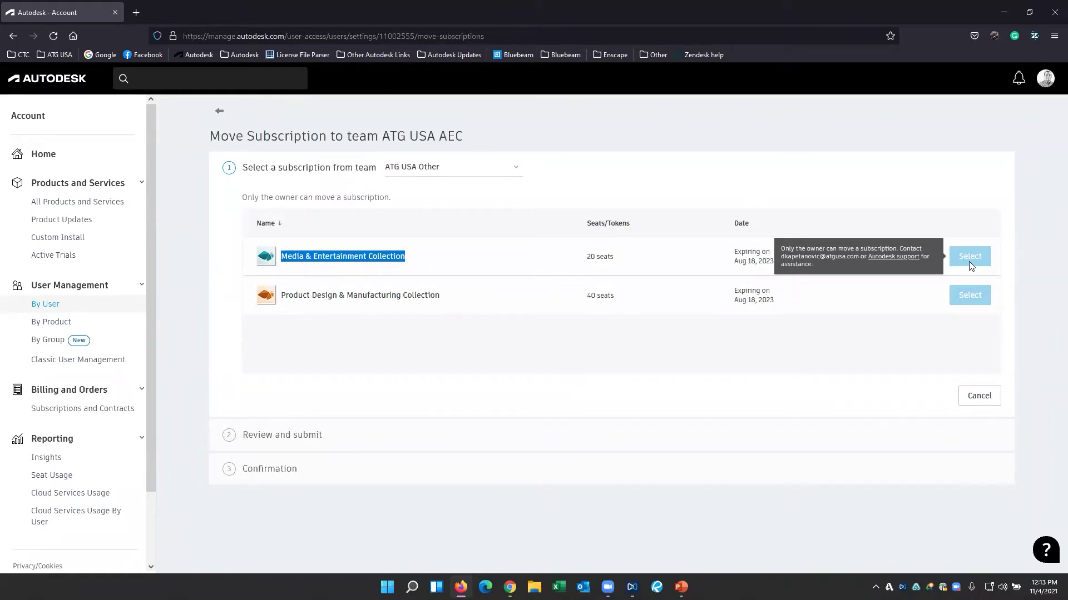
pyautogui.moveTo(781, 256); pyautogui.dragTo(857, 259)
pyautogui.click(857, 258)
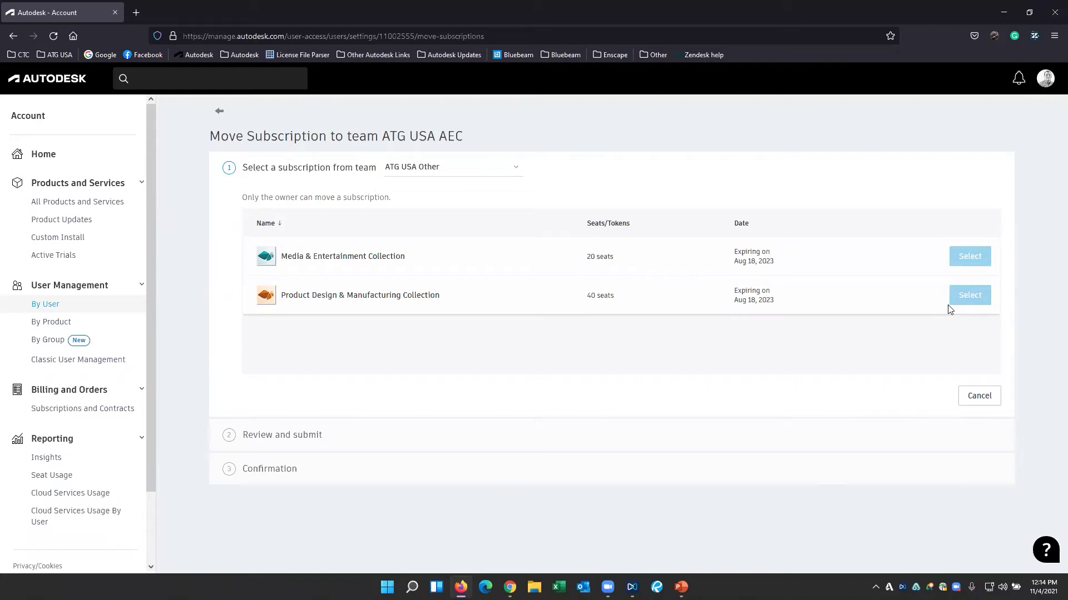
# Step: Check the Media & Entertainment Collection's seats, then set the source team for the subscription move to BIM Collaborate
pyautogui.click(417, 174)
pyautogui.click(436, 184)
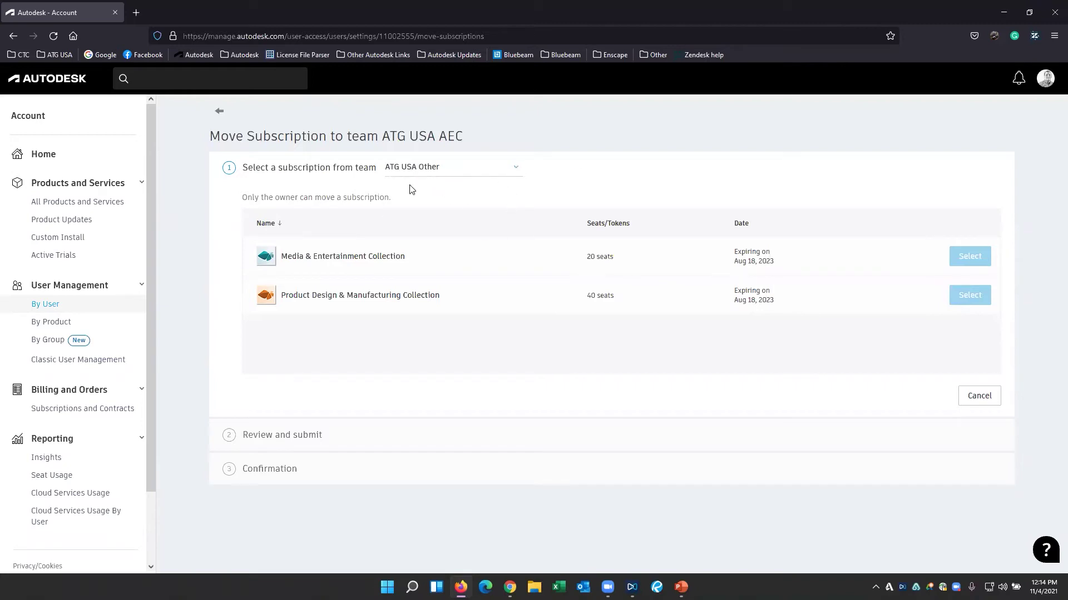
pyautogui.moveTo(585, 257); pyautogui.dragTo(616, 259)
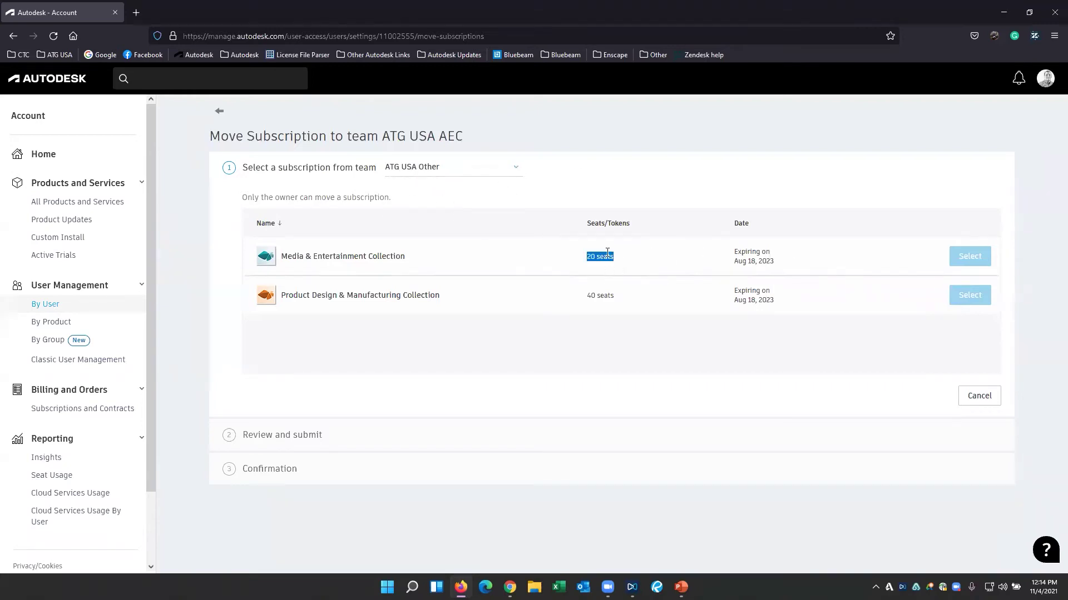
pyautogui.click(479, 205)
pyautogui.click(443, 171)
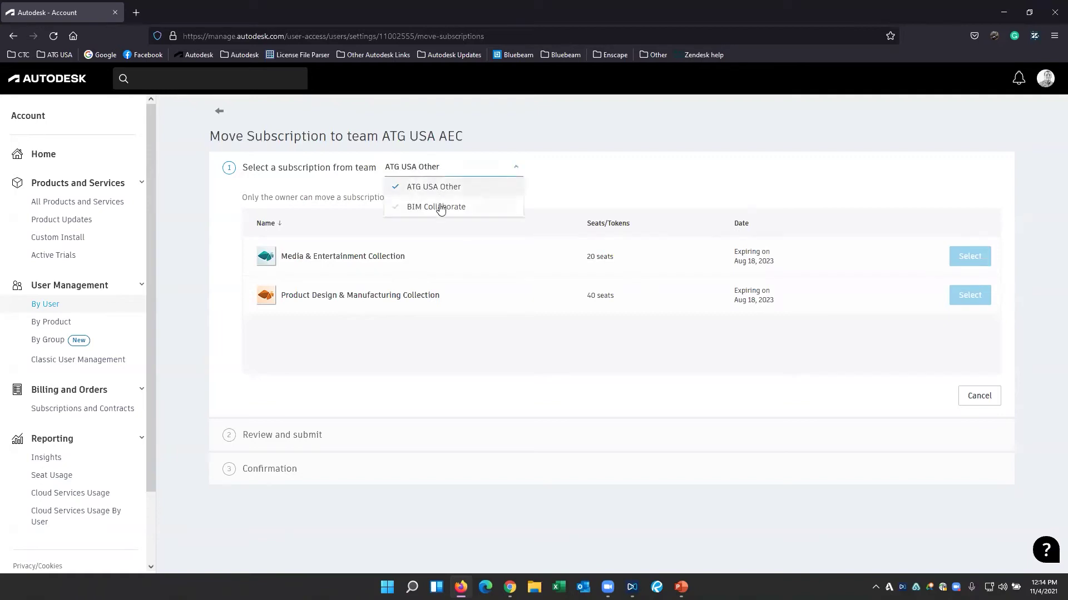
pyautogui.click(437, 205)
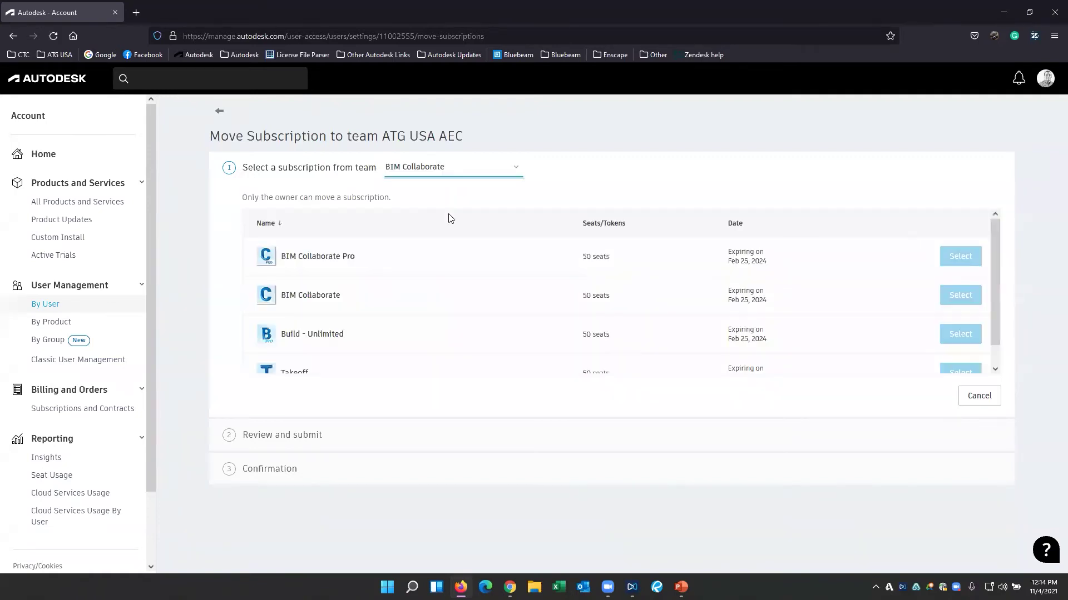
# Step: Set the source team of the subscription move back to ATG USA Other, then leave the move and return to the product list
pyautogui.moveTo(958, 296)
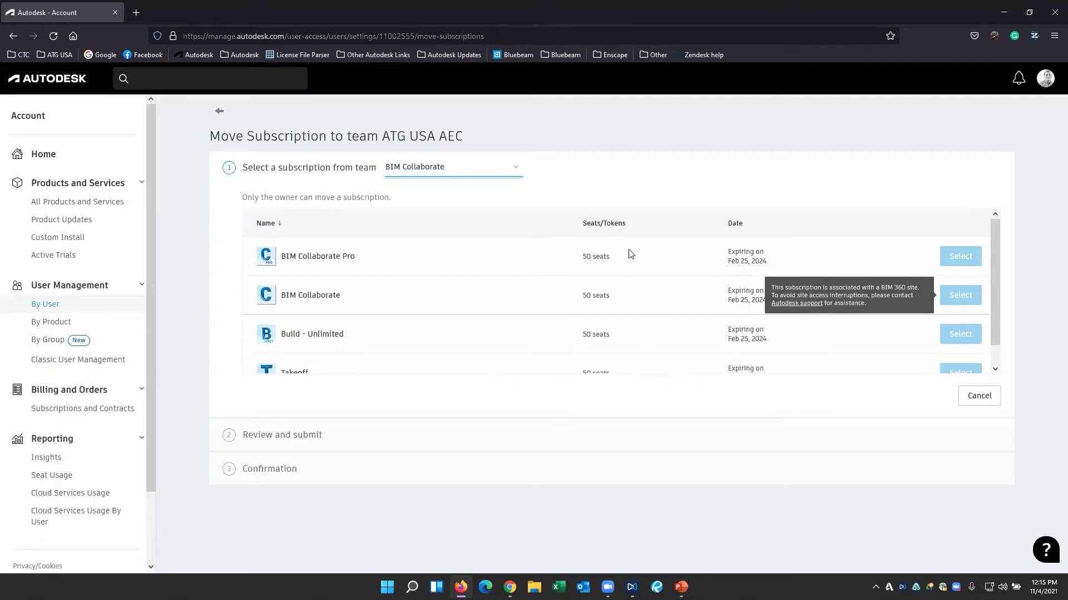
pyautogui.click(455, 180)
pyautogui.click(447, 191)
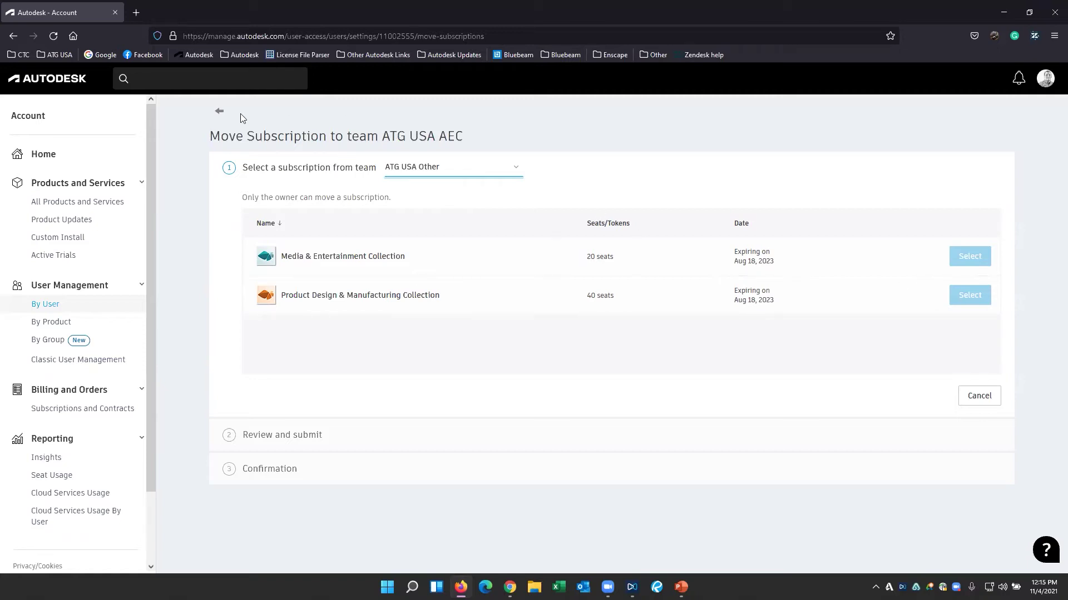
pyautogui.click(219, 111)
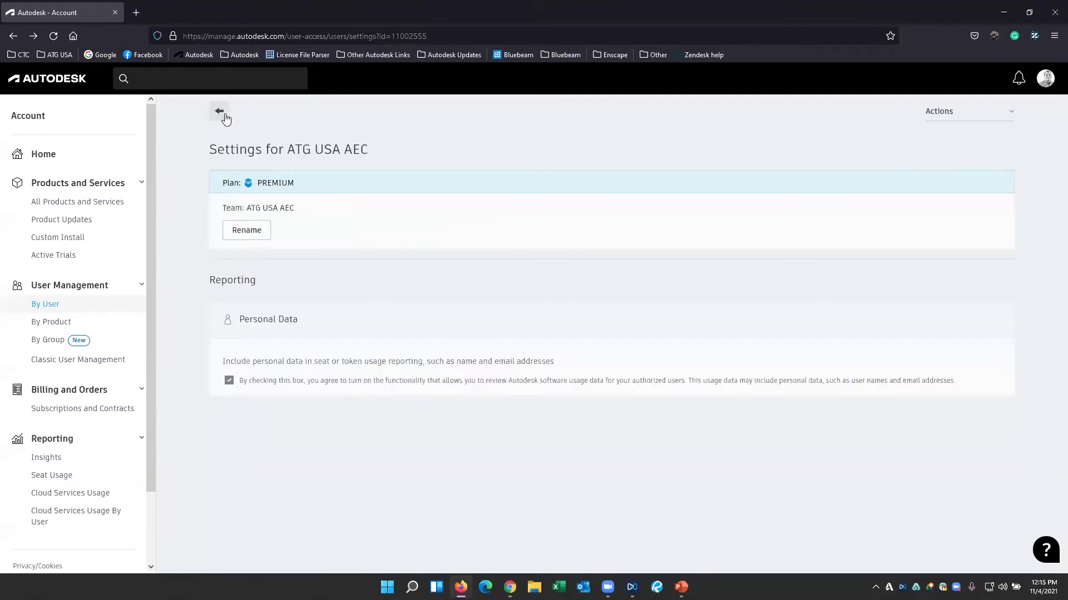
pyautogui.click(220, 112)
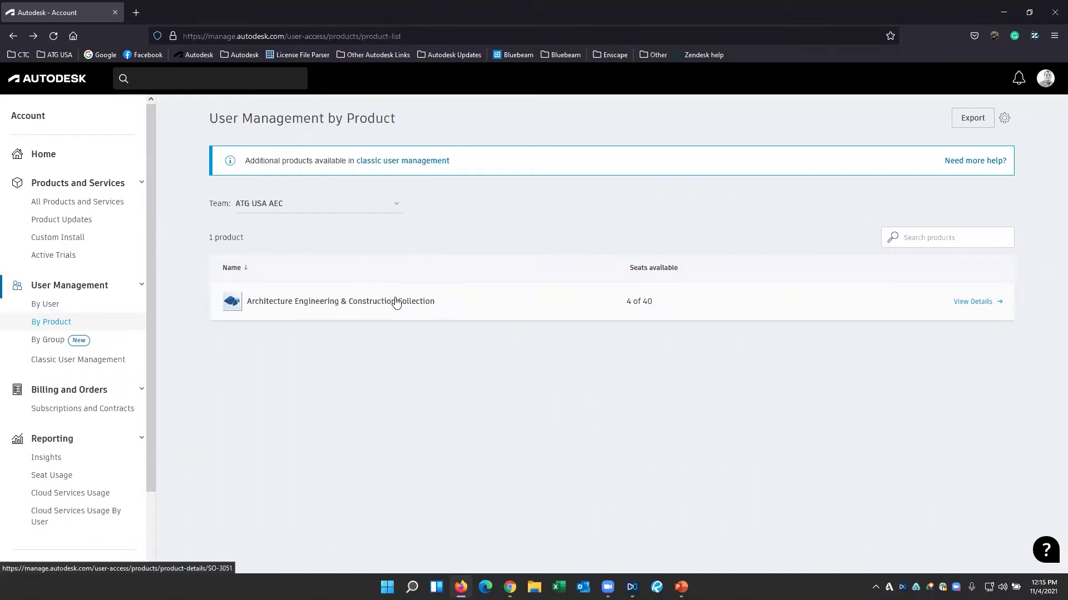
# Step: Switch the product list from the ATG USA AEC team to the ATG USA Other team
pyautogui.moveTo(681, 587)
pyautogui.click(676, 495)
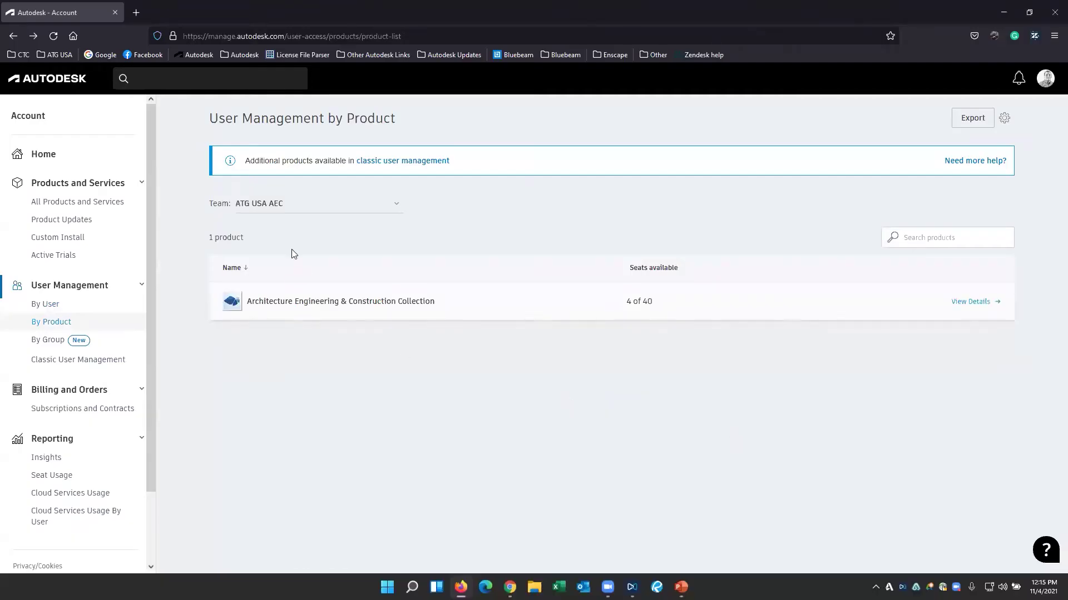
pyautogui.click(297, 211)
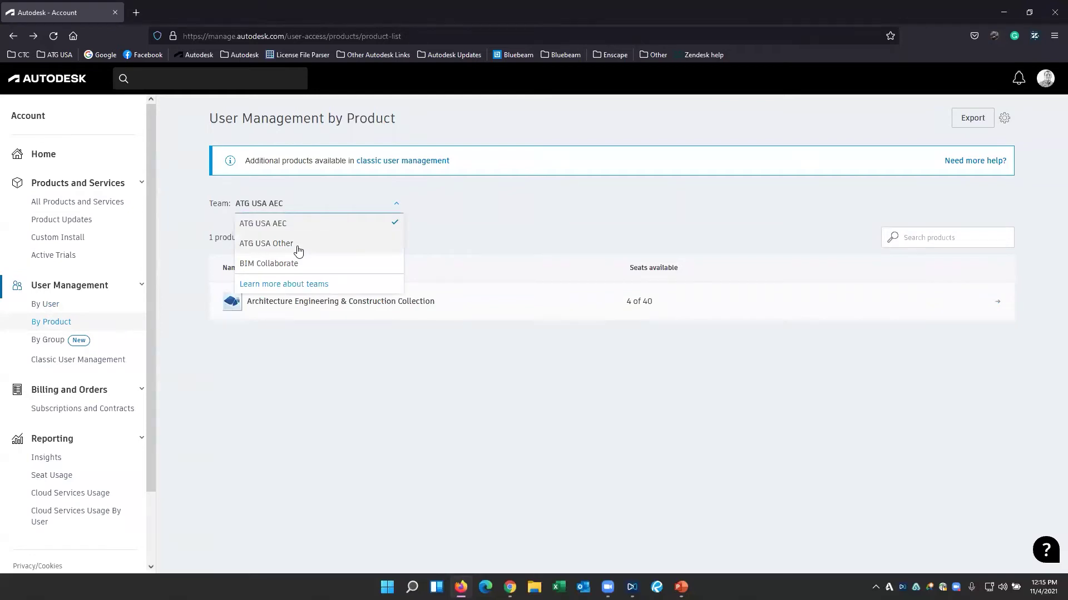
pyautogui.click(298, 245)
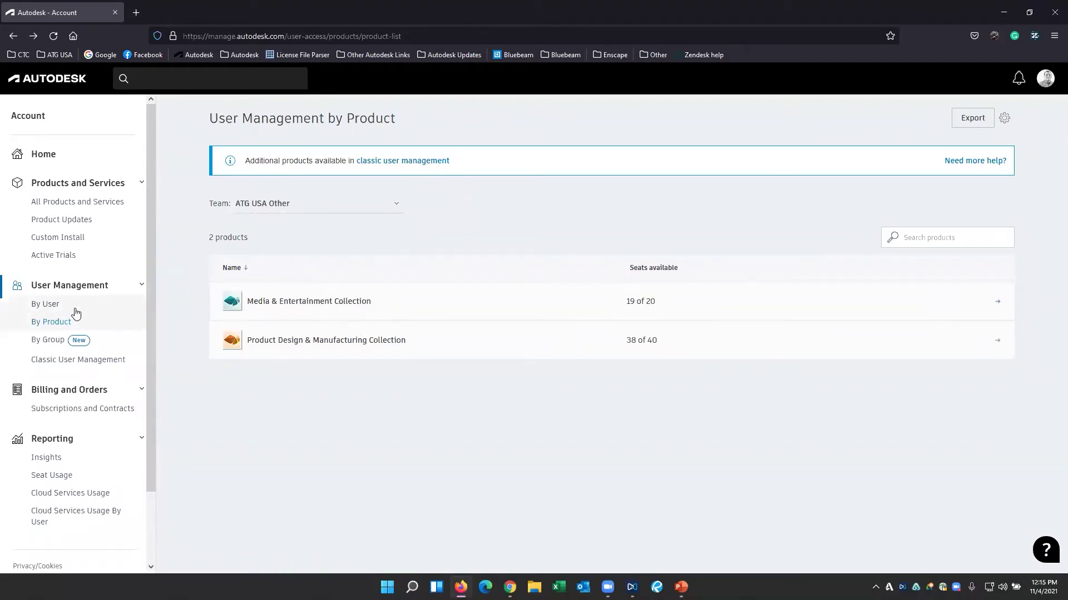
# Step: Open the user list for the ATG USA Other team and examine its members' roles and the teams available
pyautogui.click(52, 307)
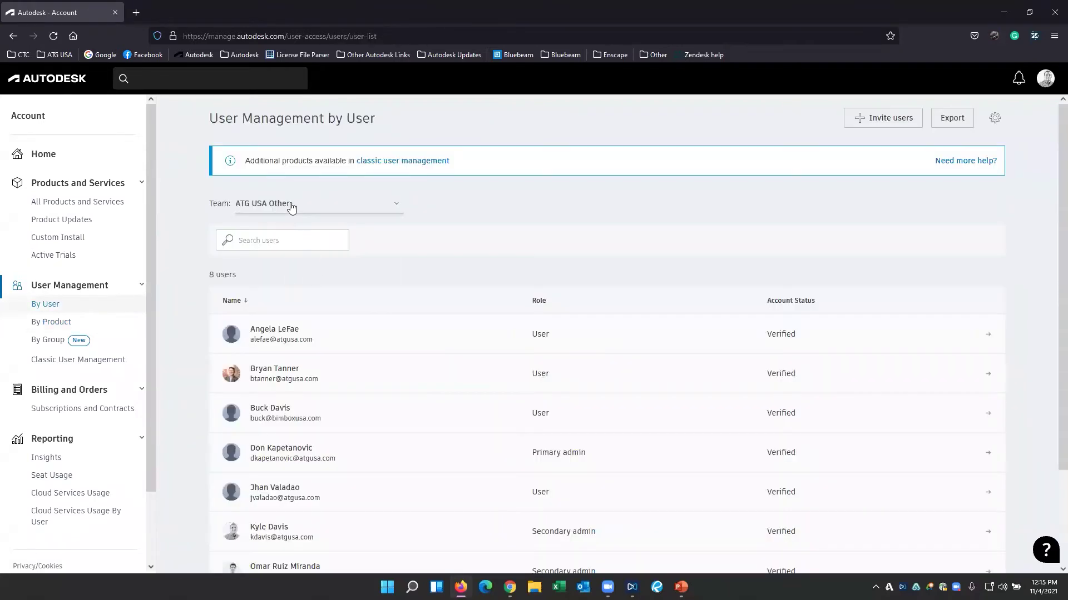
pyautogui.click(290, 204)
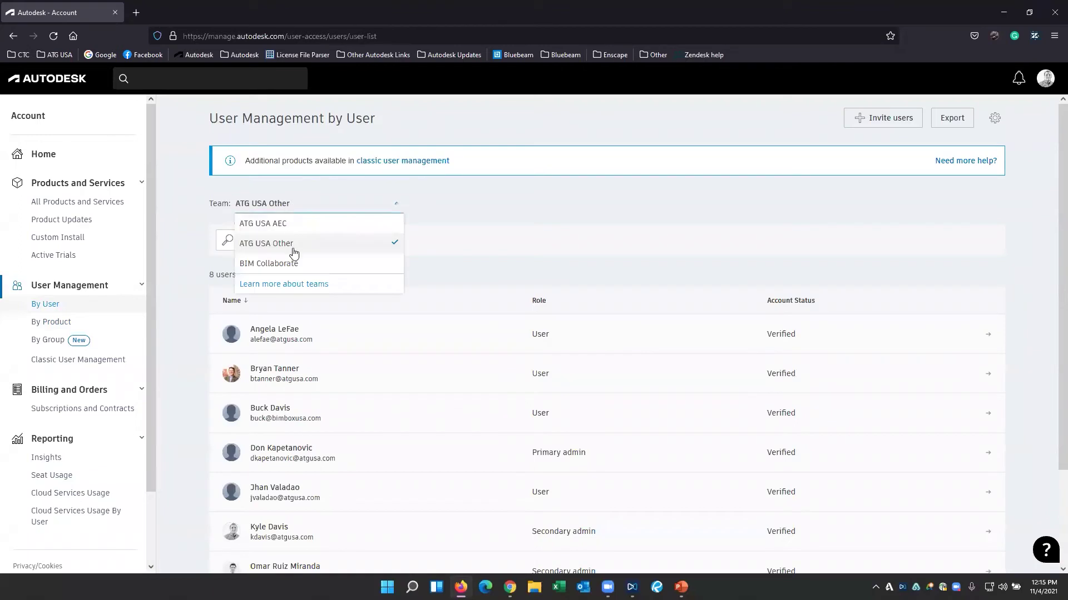
pyautogui.scroll(-3, 504, 372)
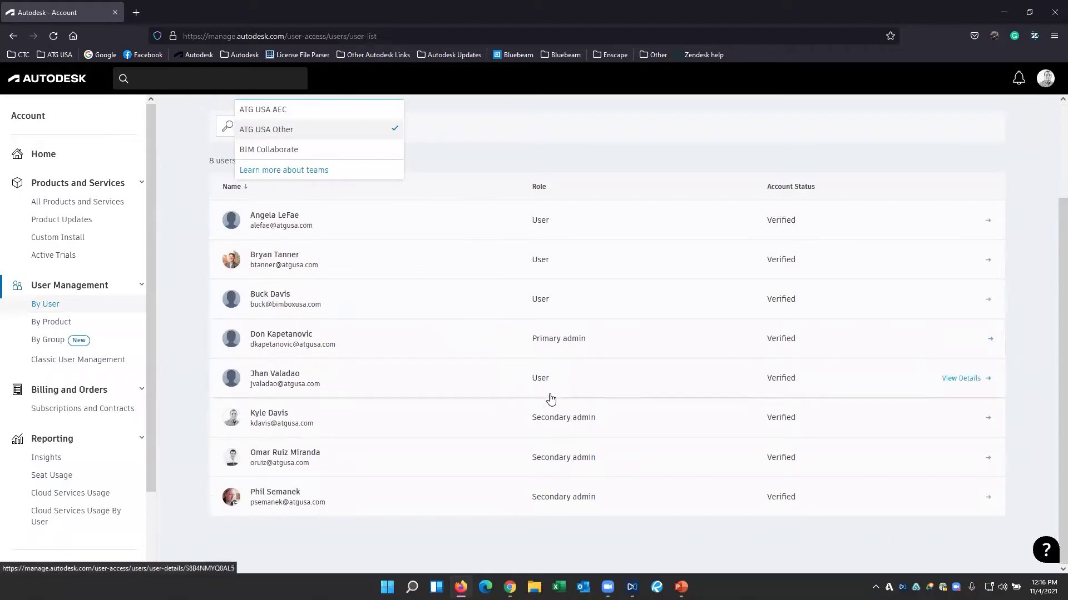
pyautogui.scroll(3, 562, 422)
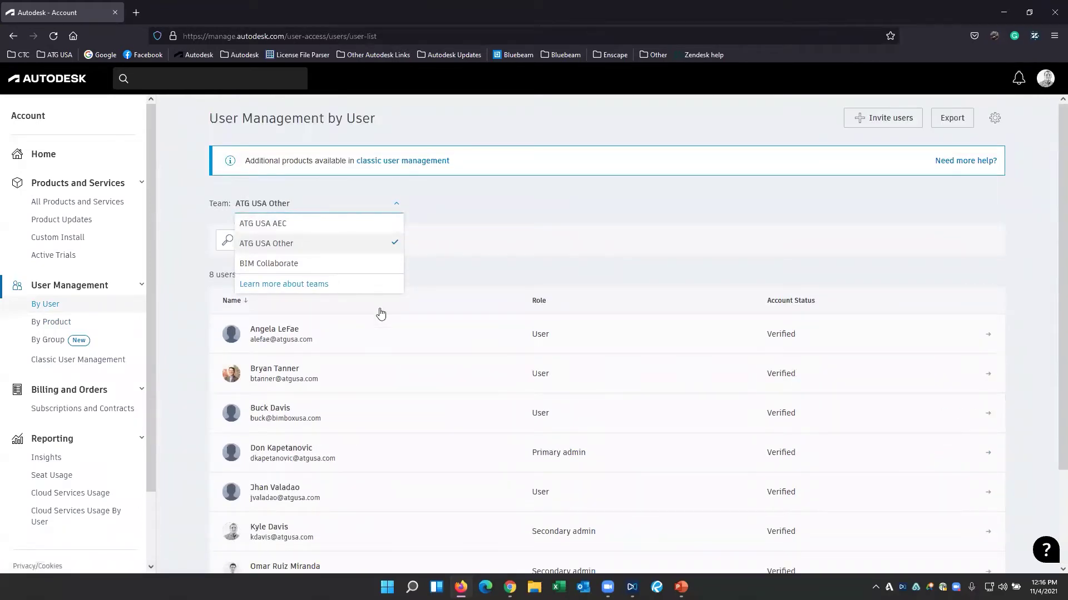
pyautogui.scroll(-3, 500, 345)
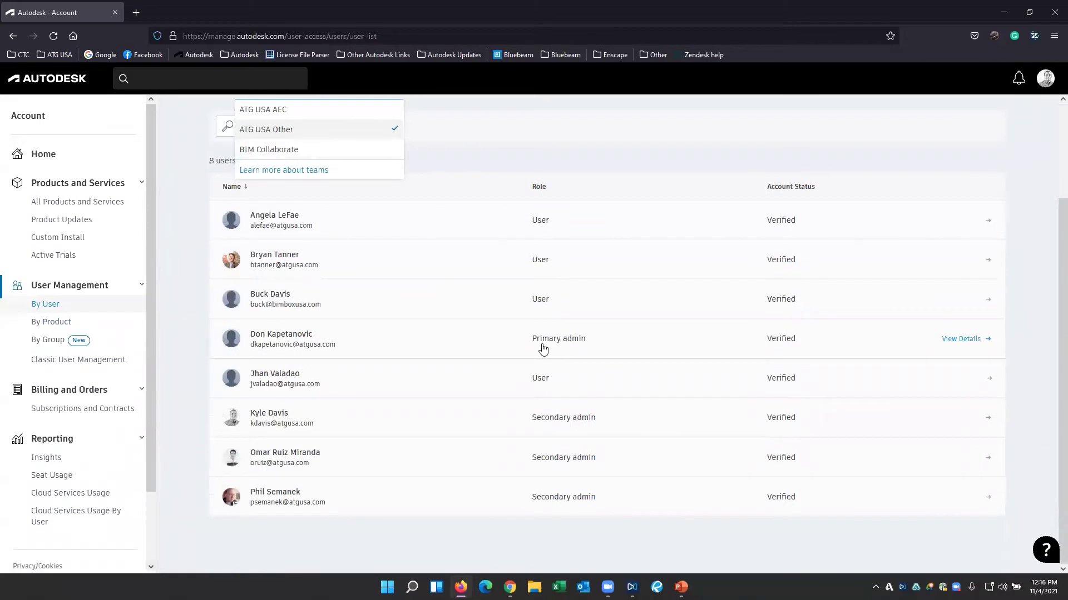
pyautogui.click(440, 528)
pyautogui.scroll(3, 448, 515)
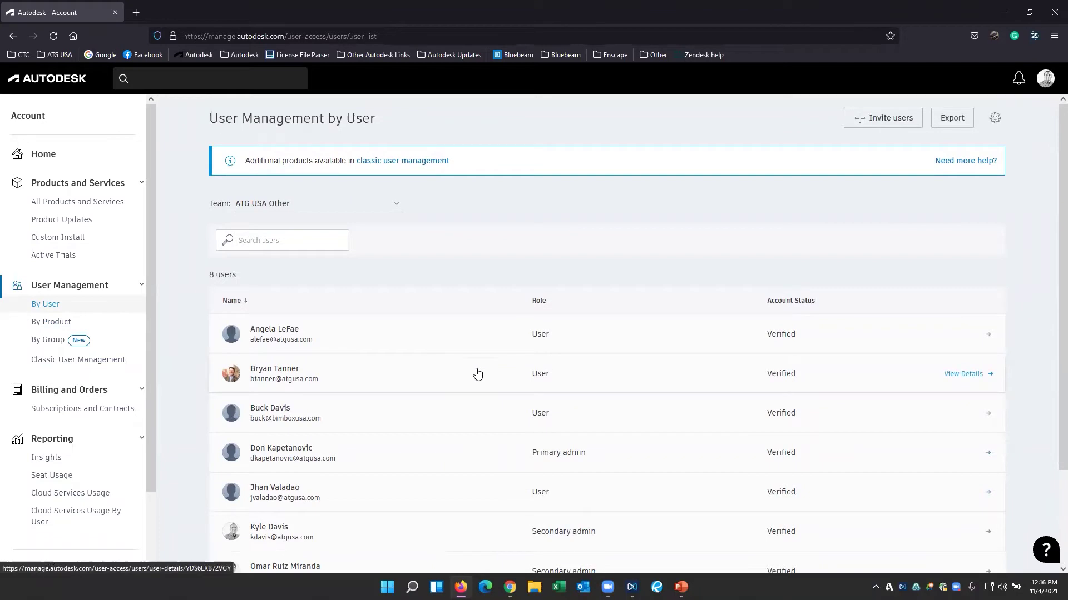
pyautogui.scroll(-2, 475, 369)
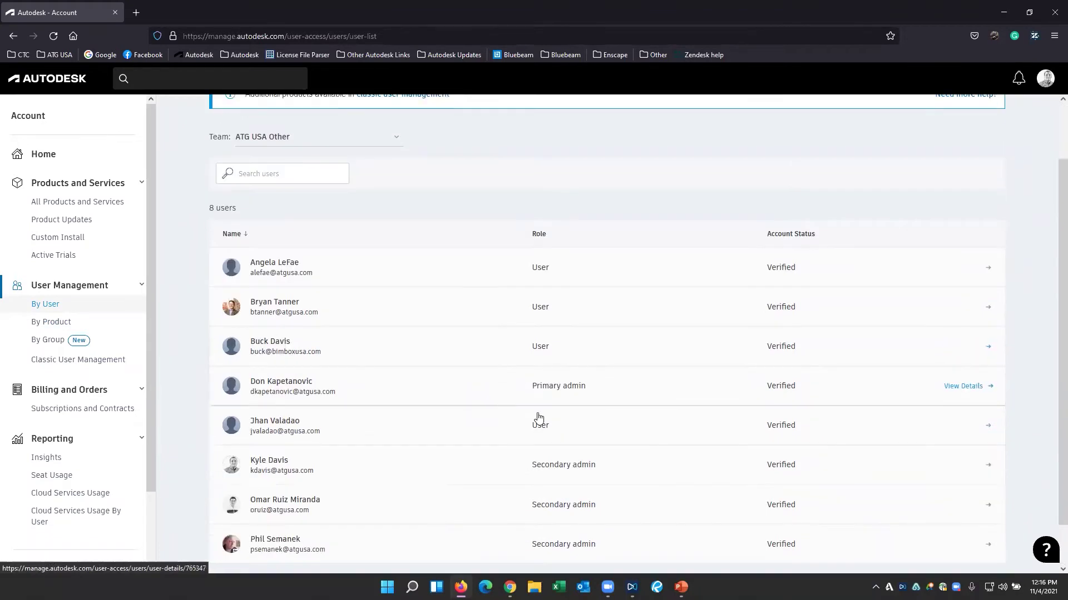
pyautogui.scroll(2, 606, 503)
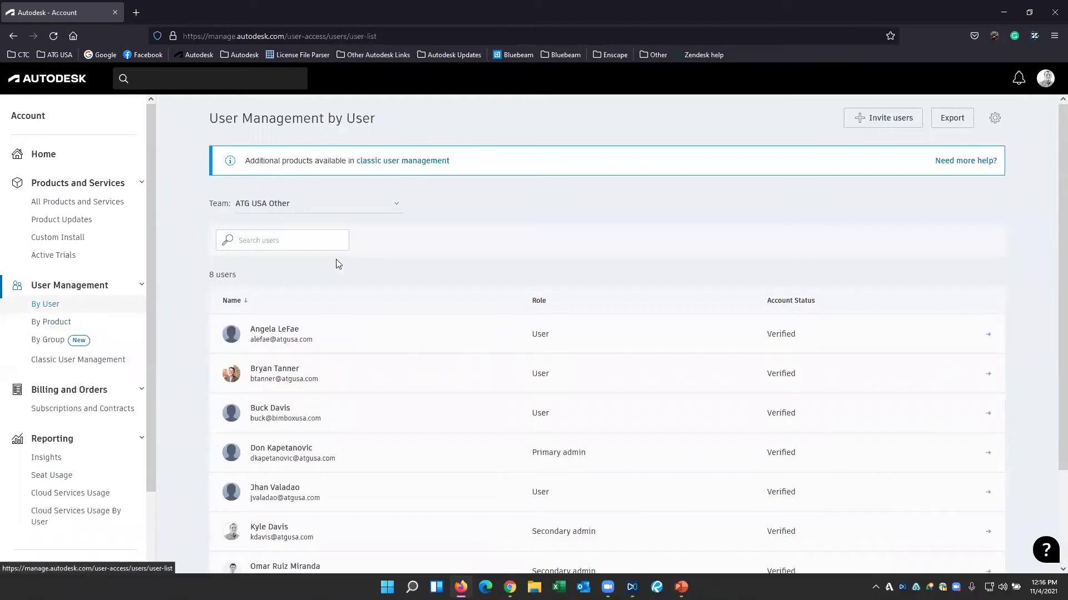
pyautogui.scroll(-3, 598, 400)
pyautogui.scroll(3, 556, 367)
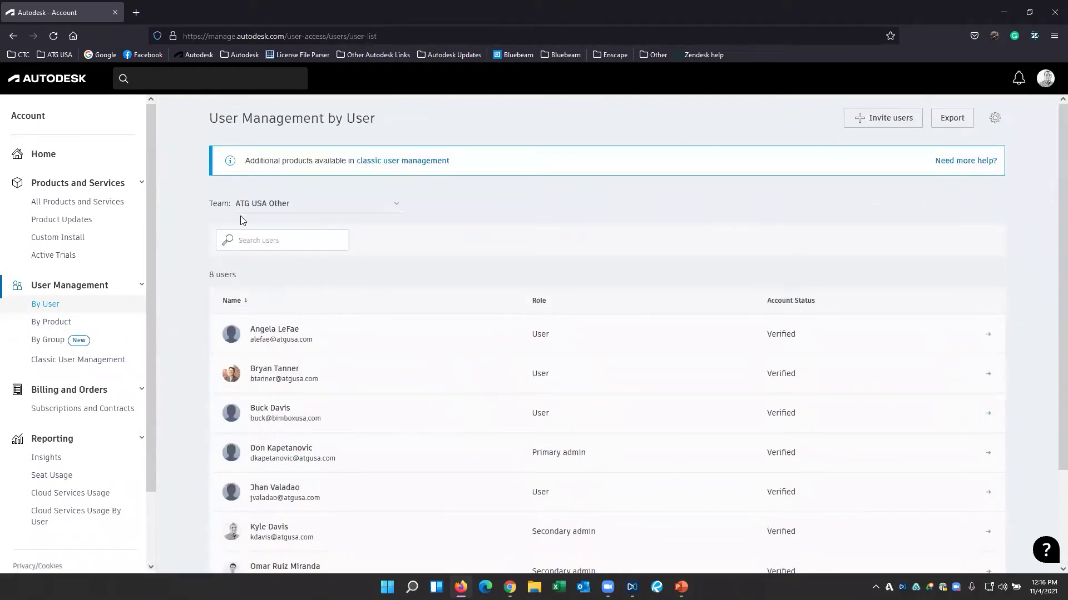
pyautogui.click(269, 204)
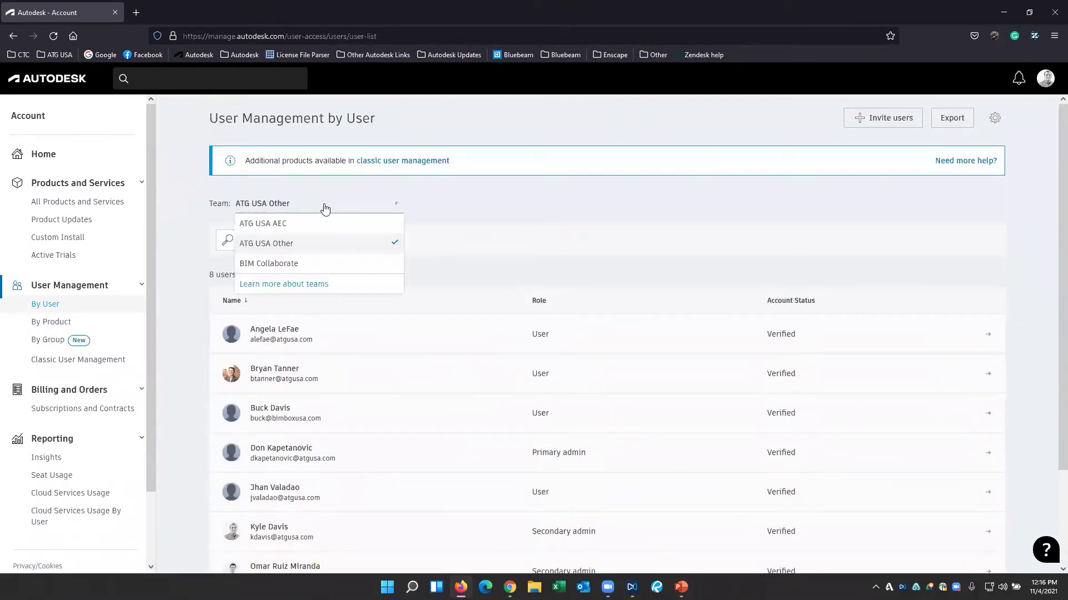
pyautogui.click(459, 217)
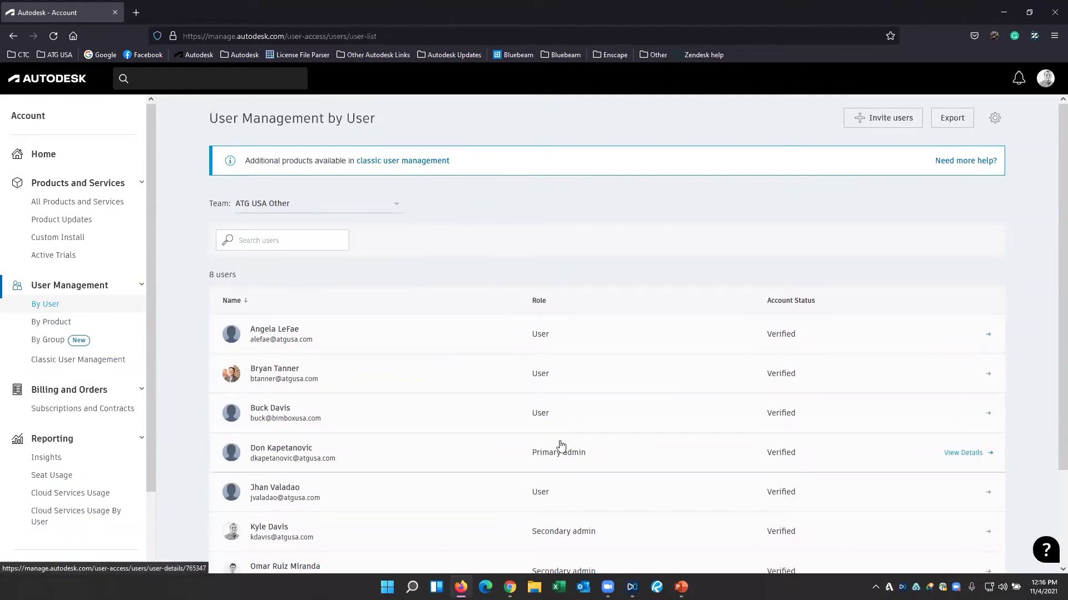
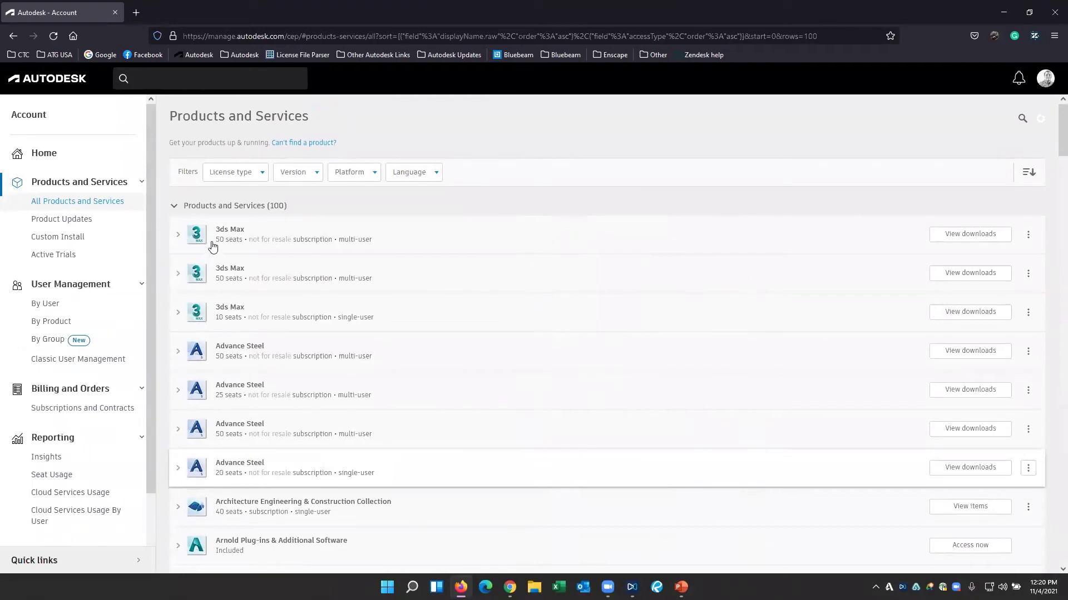
# Step: Check the versions, platforms and languages offered for downloading the single-user 3ds Max subscription, then close its download options
pyautogui.scroll(-1, 270, 345)
pyautogui.scroll(-1, 269, 346)
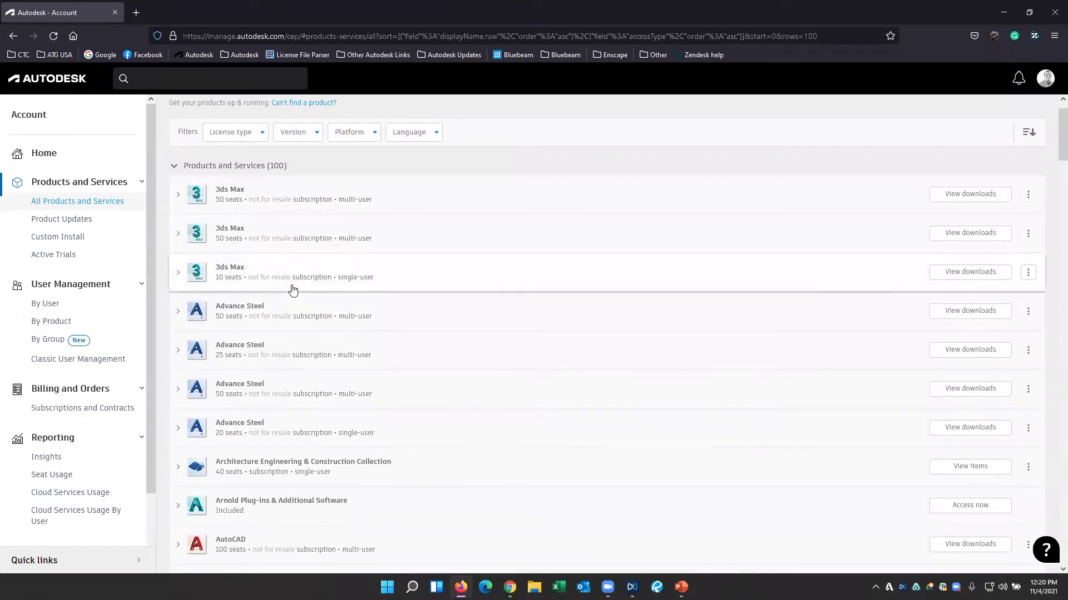
pyautogui.click(961, 280)
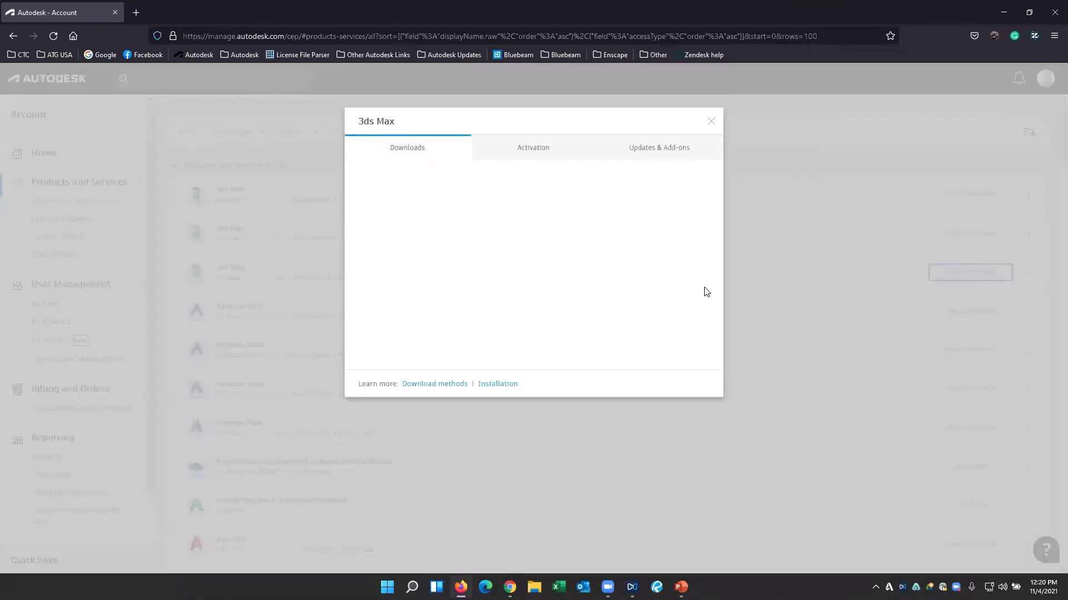
pyautogui.click(399, 220)
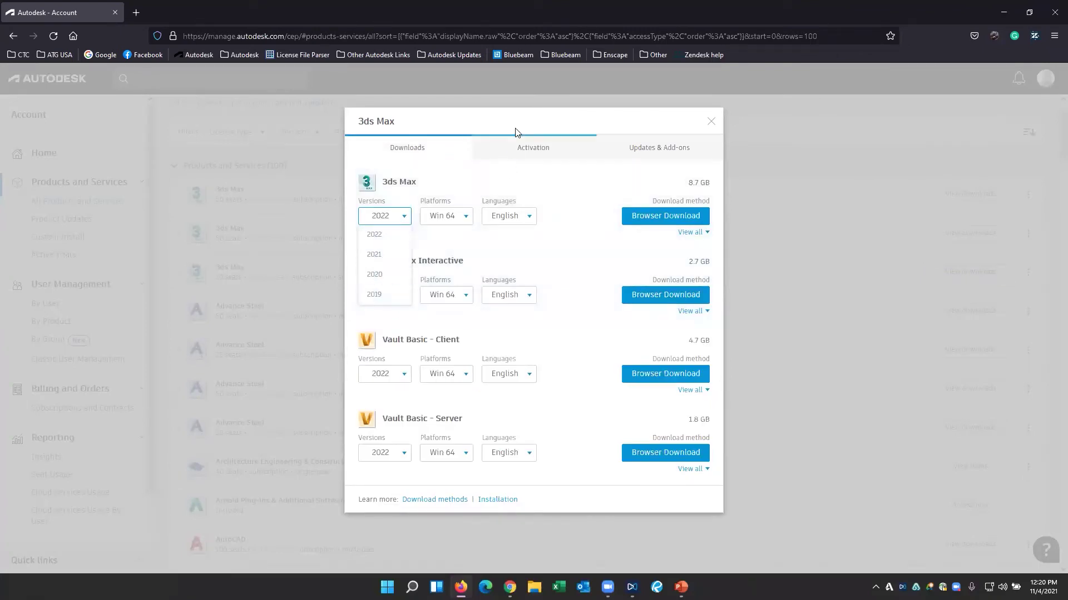
pyautogui.click(454, 221)
pyautogui.click(509, 220)
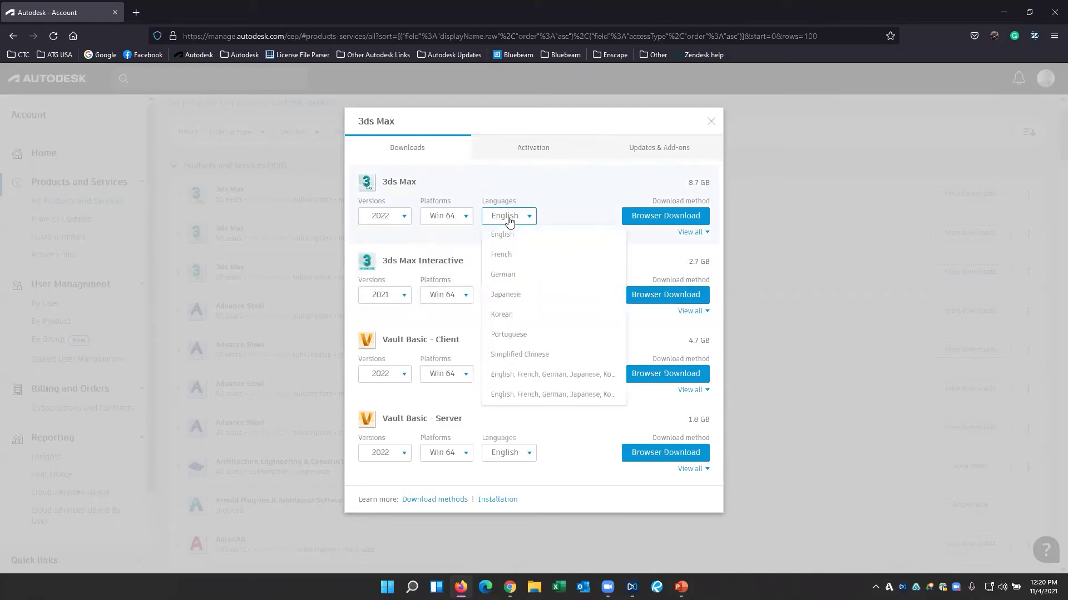
pyautogui.click(523, 184)
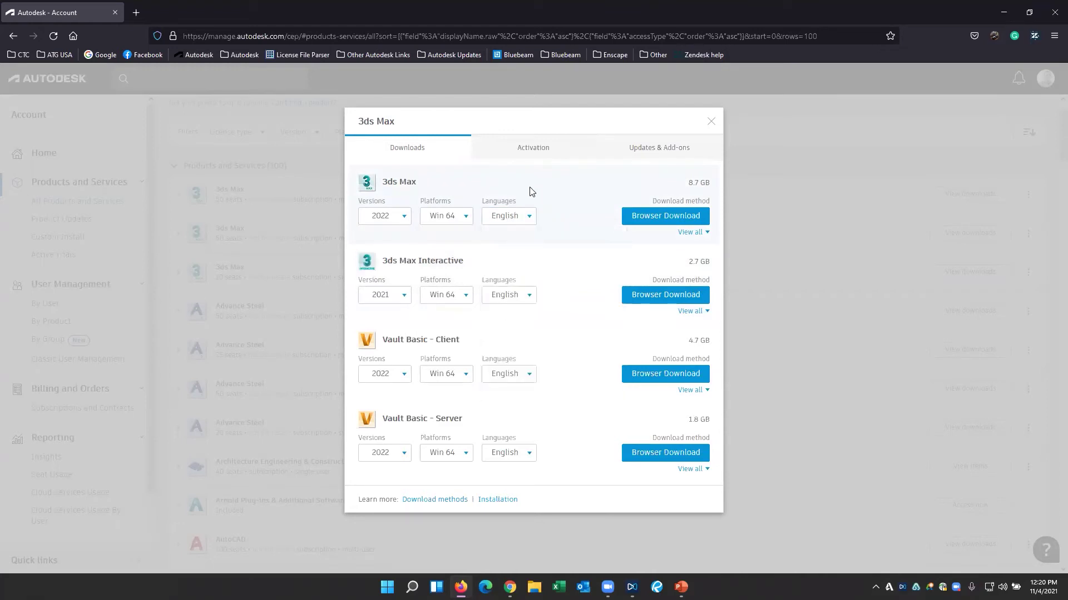
pyautogui.click(711, 121)
# Step: Expand the details of the Architecture Engineering & Construction Collection and open its list of included items
pyautogui.scroll(-1, 327, 455)
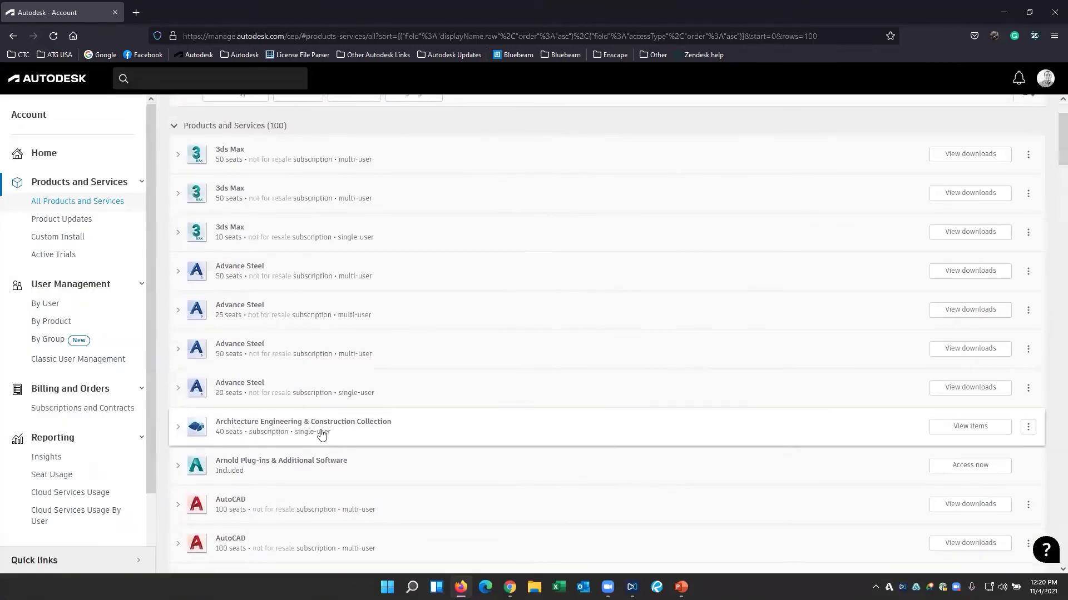
pyautogui.scroll(-1, 348, 439)
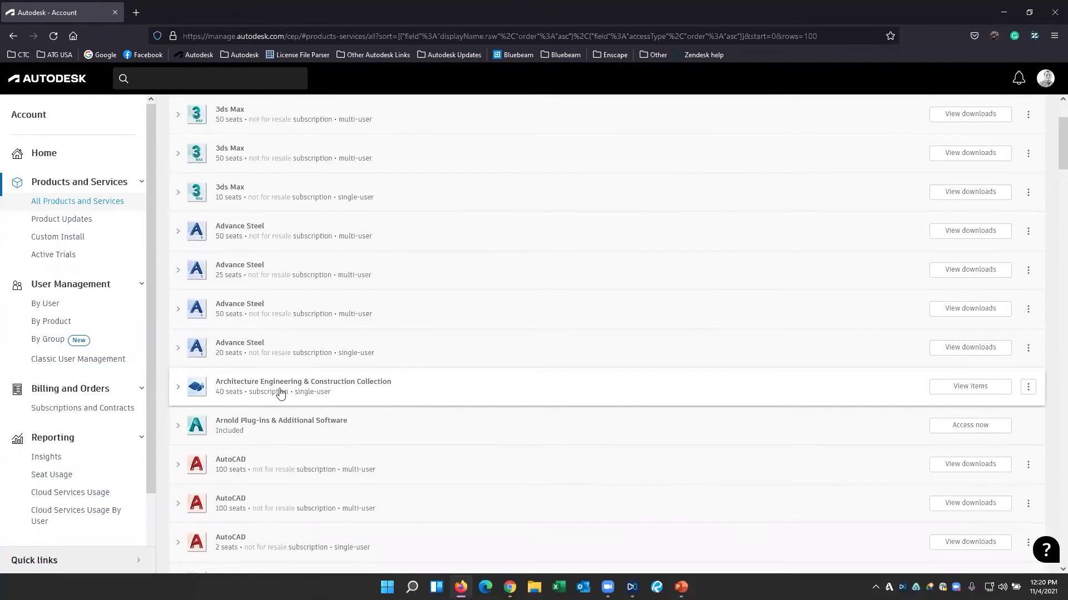
pyautogui.click(179, 389)
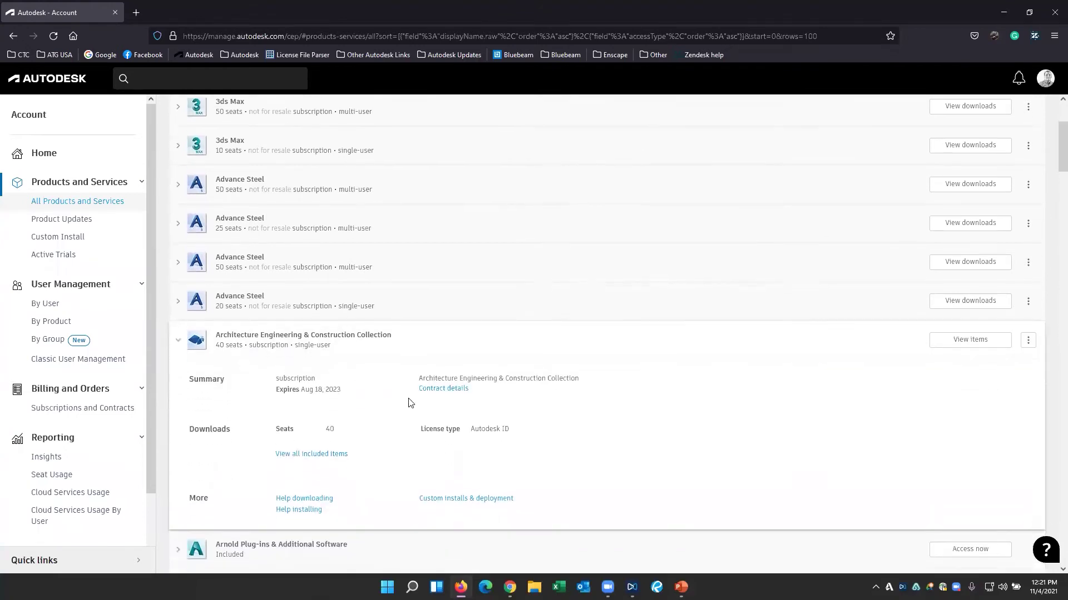
pyautogui.scroll(-1, 329, 409)
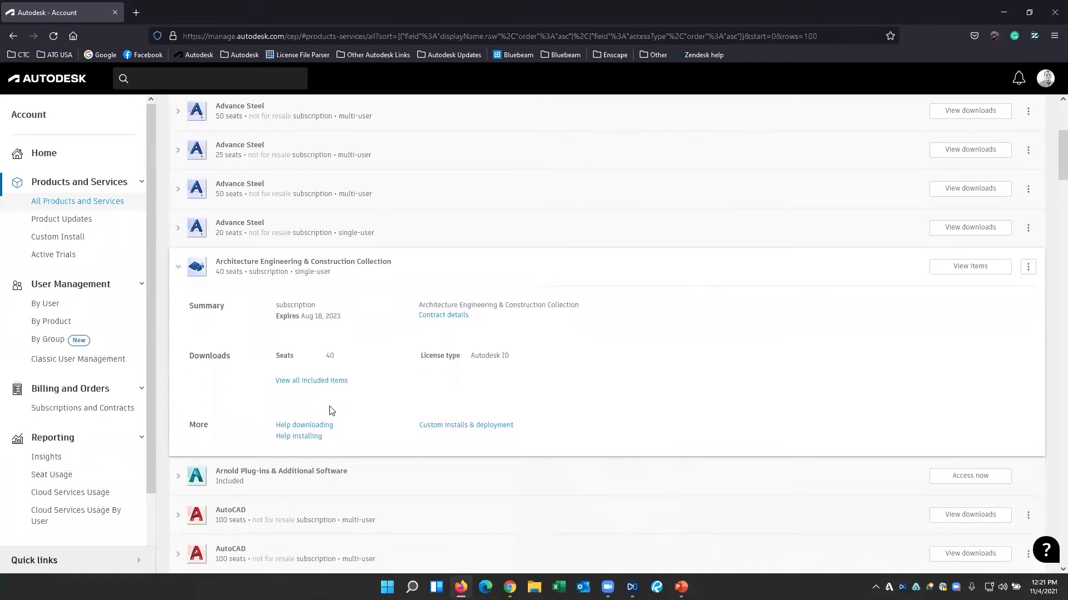
pyautogui.click(981, 273)
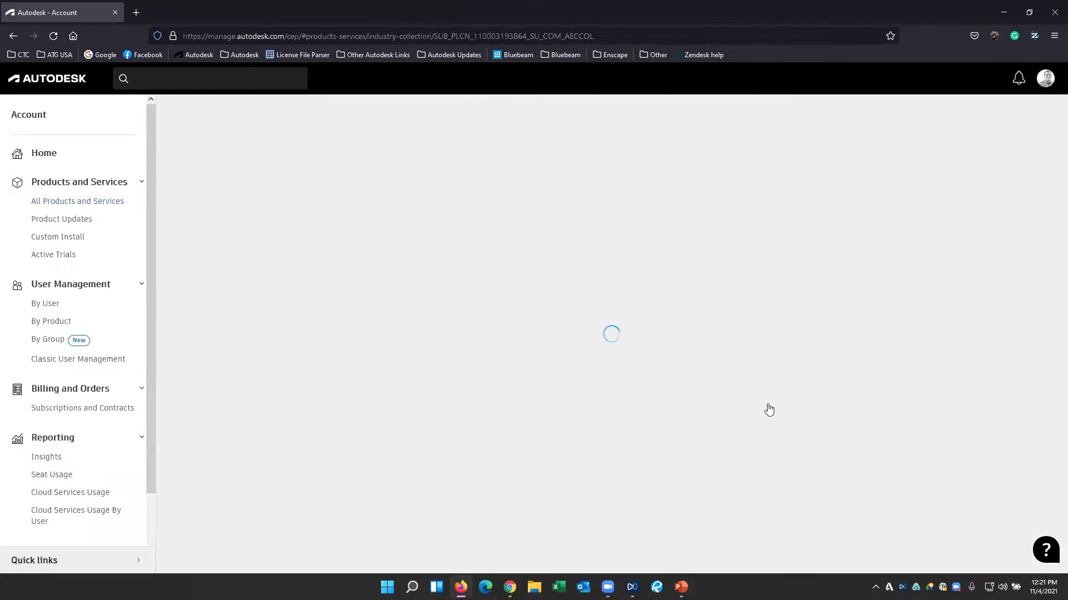
# Step: Browse the collection's items and check the versions, platforms and languages offered for AutoCAD, closing its download options when done
pyautogui.scroll(-1, 438, 357)
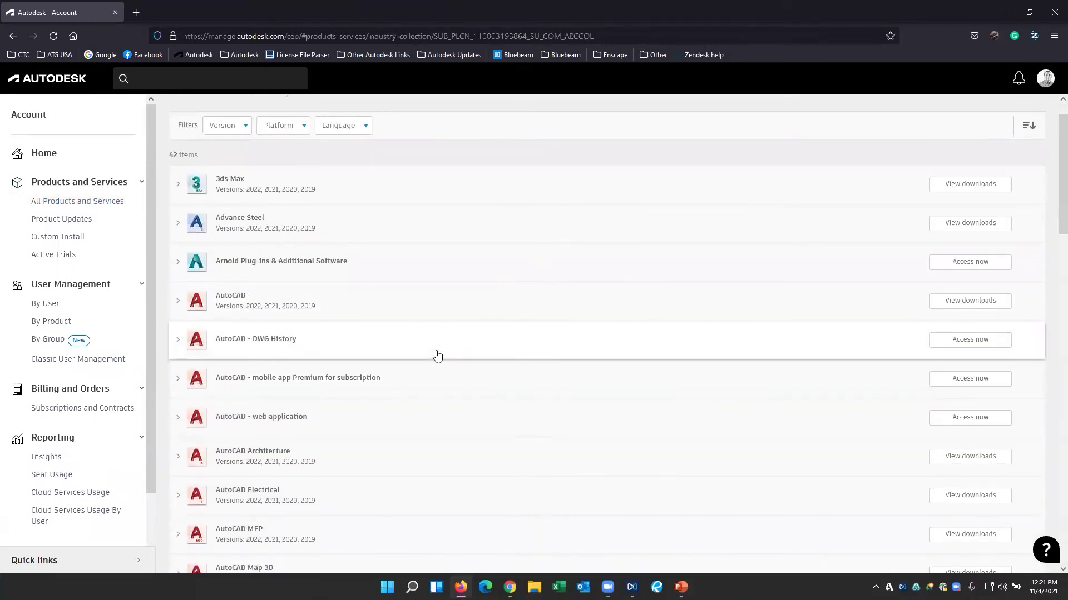
pyautogui.scroll(-5, 438, 352)
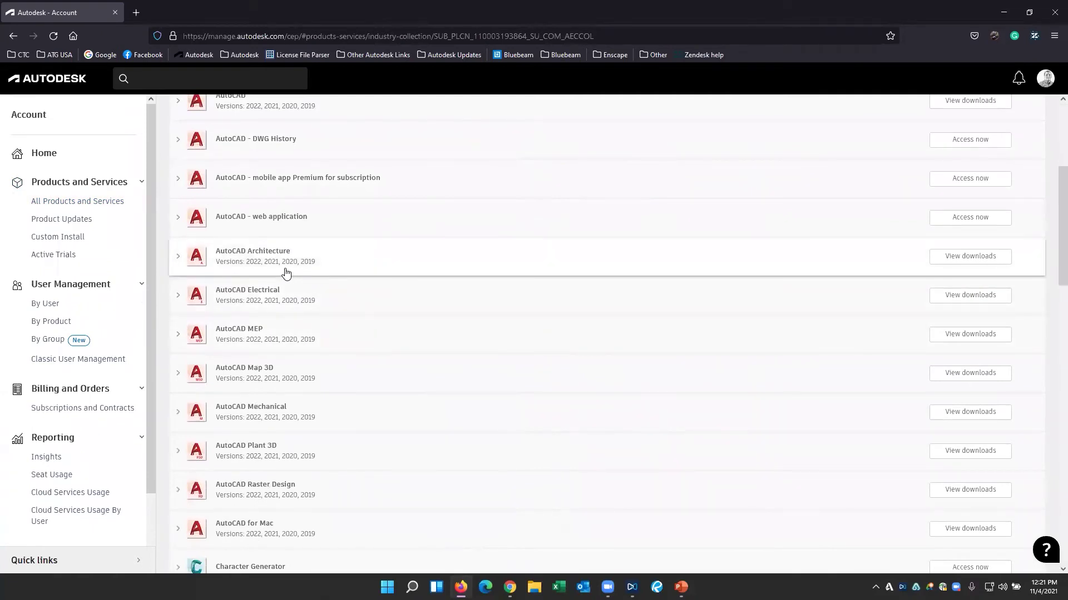
pyautogui.scroll(2, 284, 276)
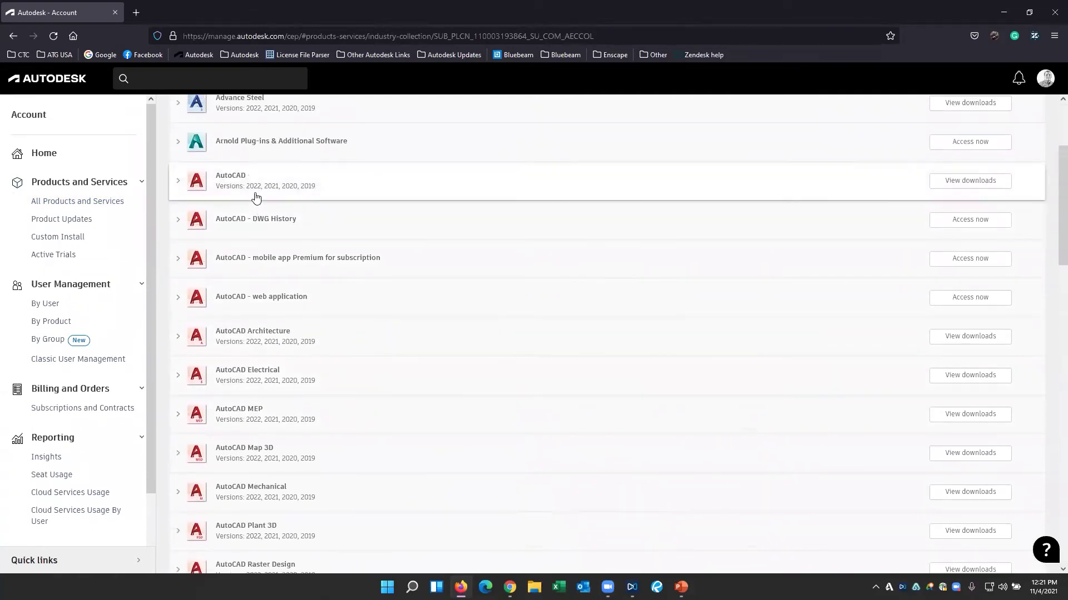
pyautogui.click(970, 189)
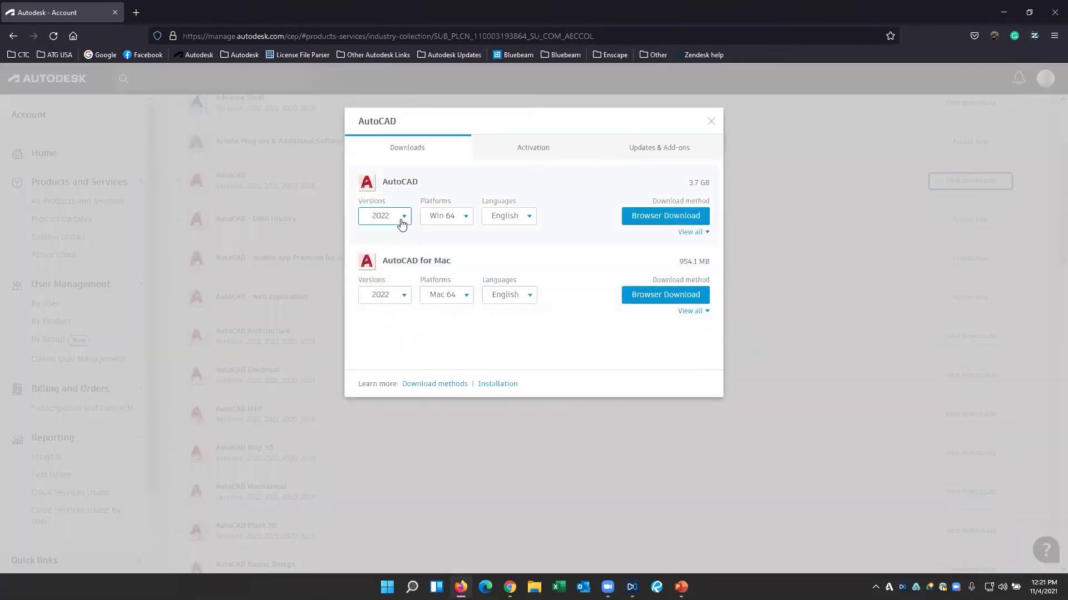
pyautogui.click(397, 222)
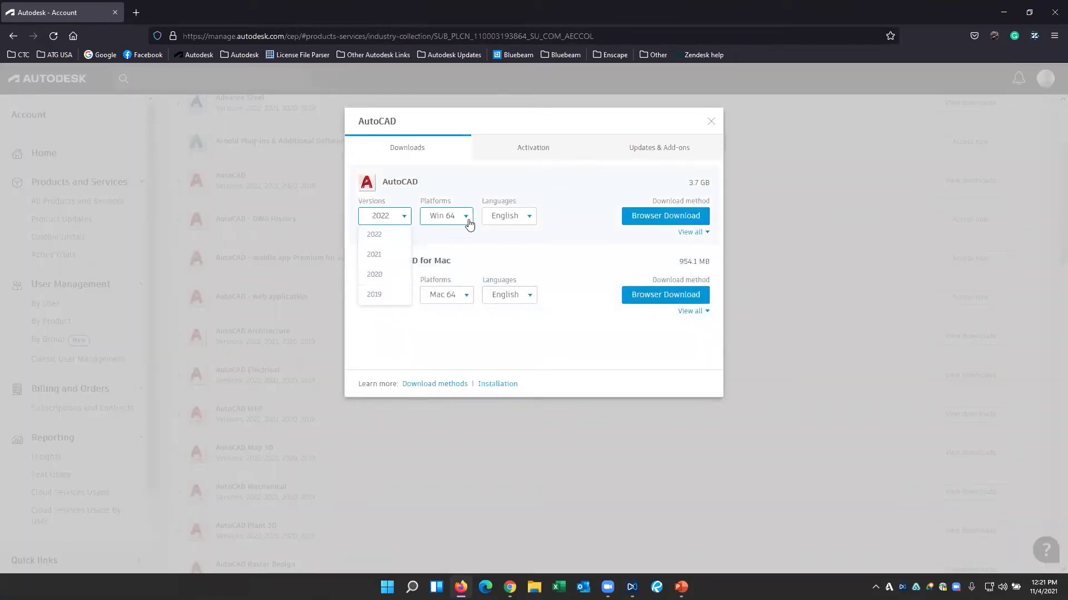
pyautogui.click(453, 225)
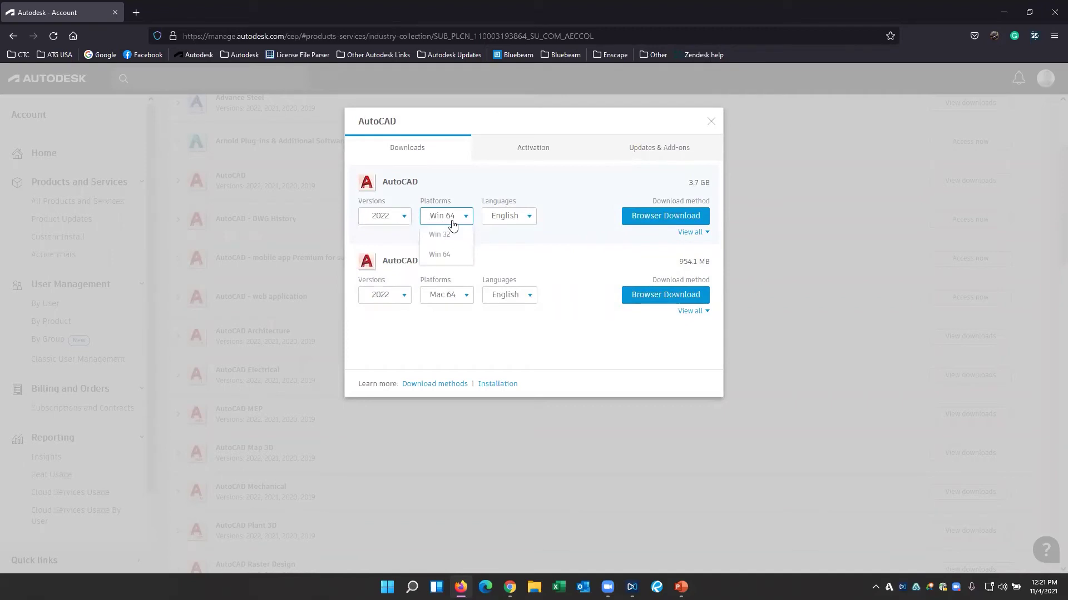
pyautogui.click(508, 224)
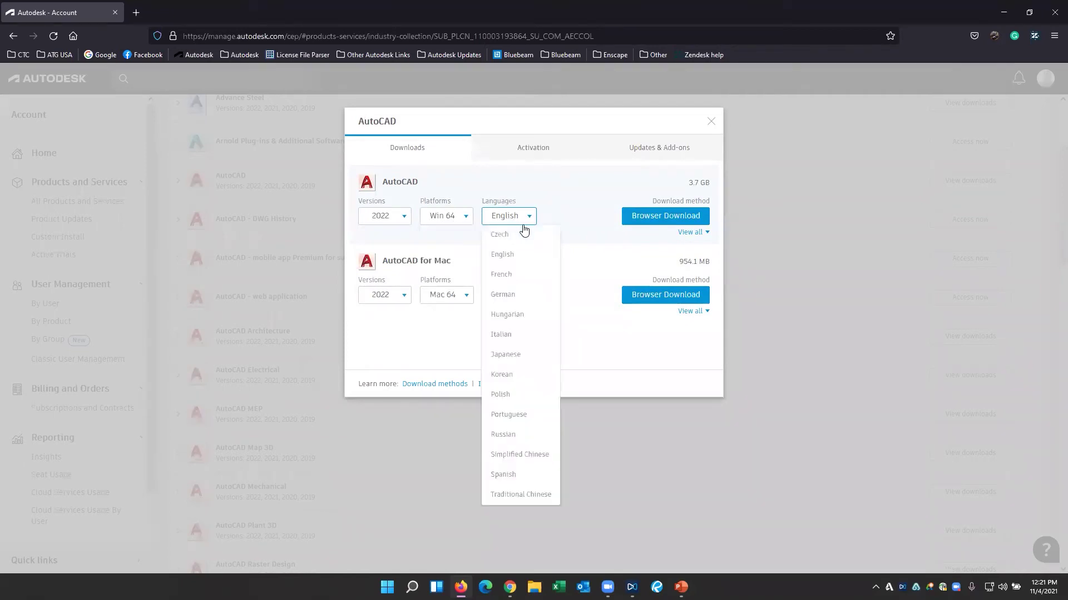
pyautogui.click(442, 349)
pyautogui.click(711, 122)
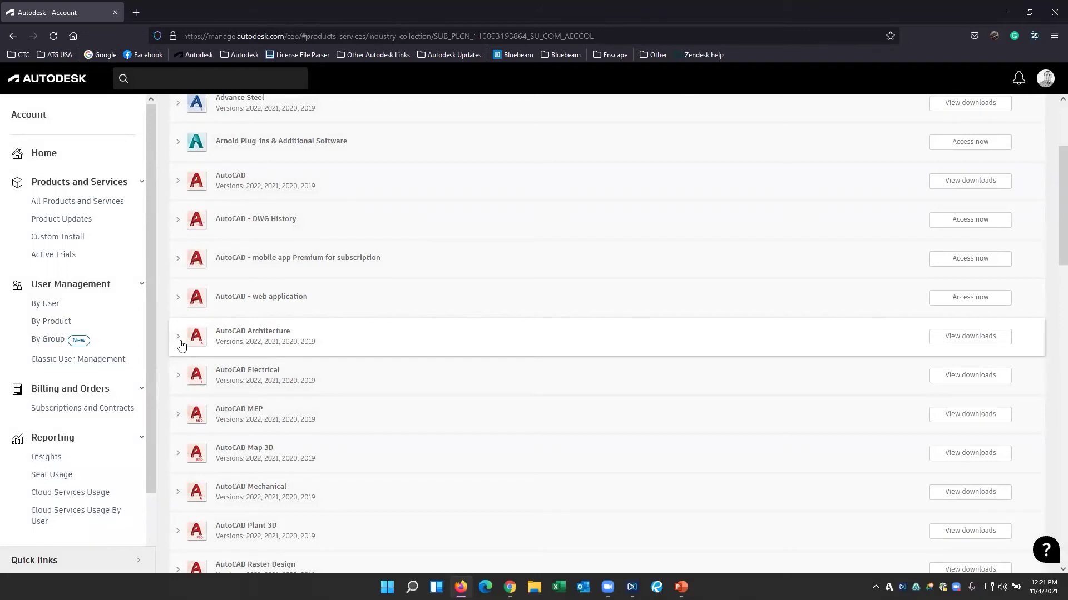
# Step: Return to the full product list and check the Architecture Engineering & Construction Collection's user type, leaving its details expanded
pyautogui.scroll(5, 192, 333)
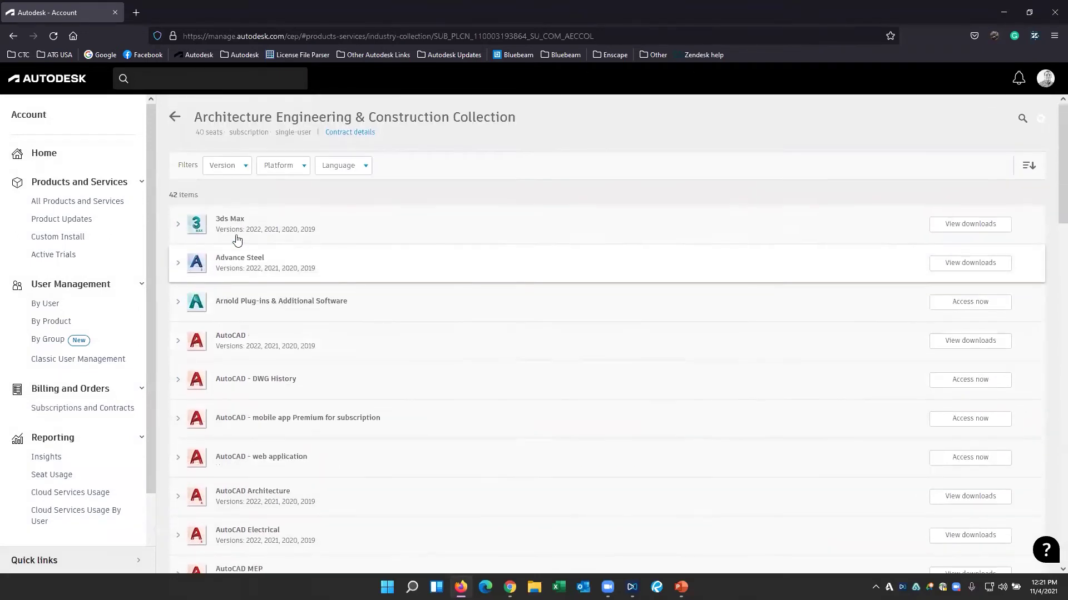
pyautogui.click(179, 120)
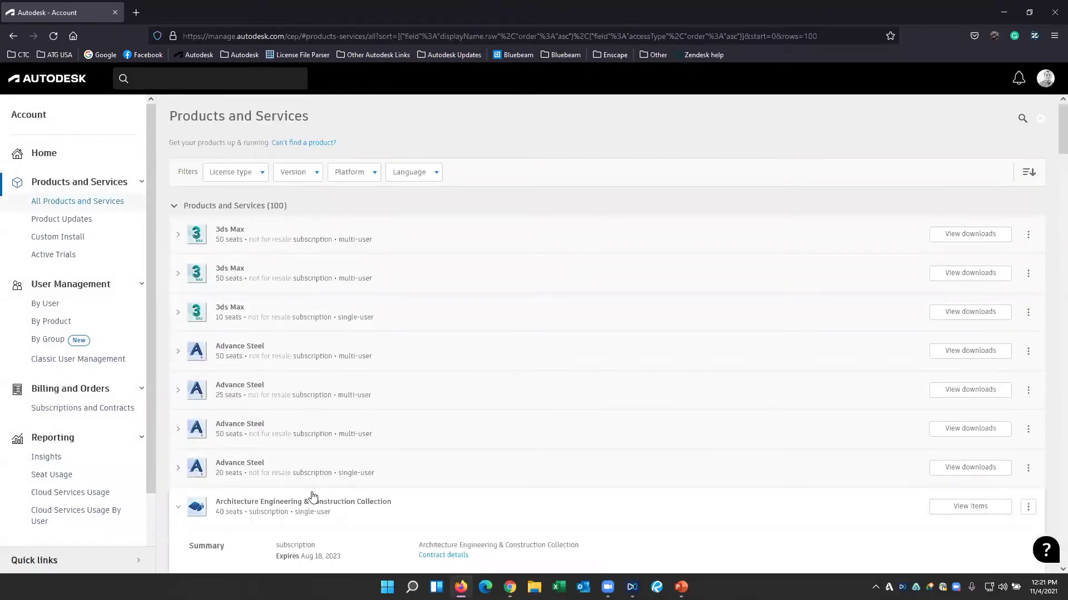
pyautogui.click(319, 525)
pyautogui.moveTo(298, 434); pyautogui.dragTo(329, 434)
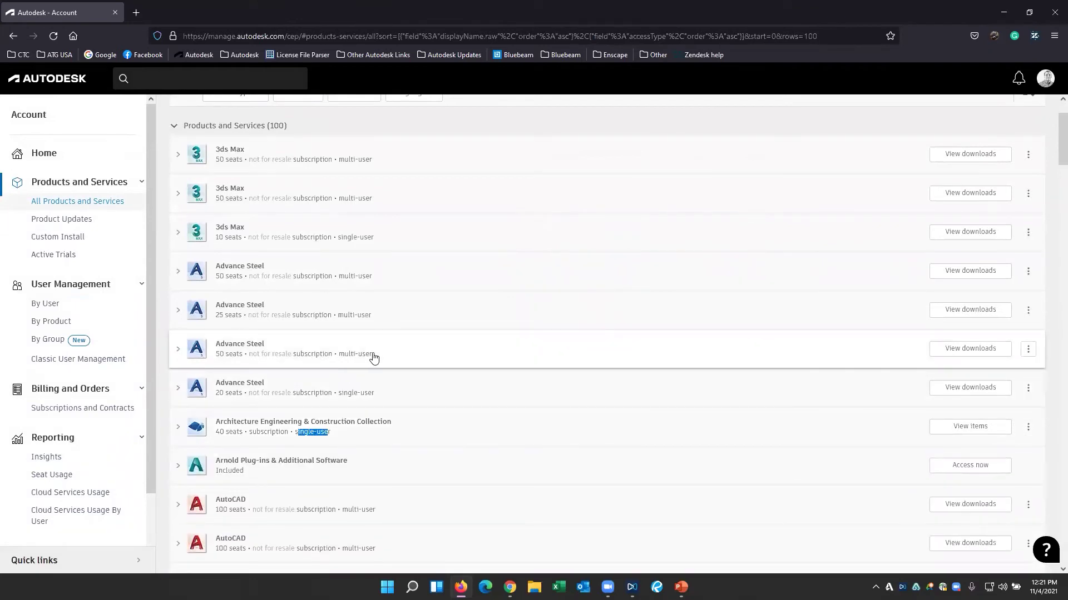
pyautogui.click(333, 441)
pyautogui.scroll(-2, 312, 417)
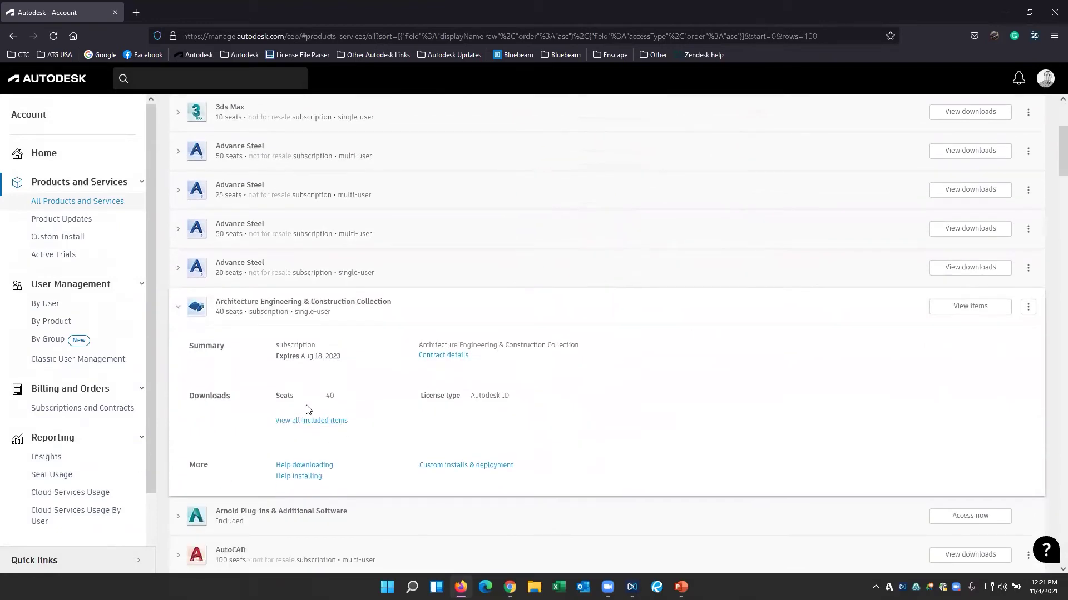
# Step: Examine the seat count and license type in the Architecture Engineering & Construction Collection's details
pyautogui.moveTo(324, 396); pyautogui.dragTo(341, 401)
pyautogui.moveTo(437, 395); pyautogui.dragTo(476, 396)
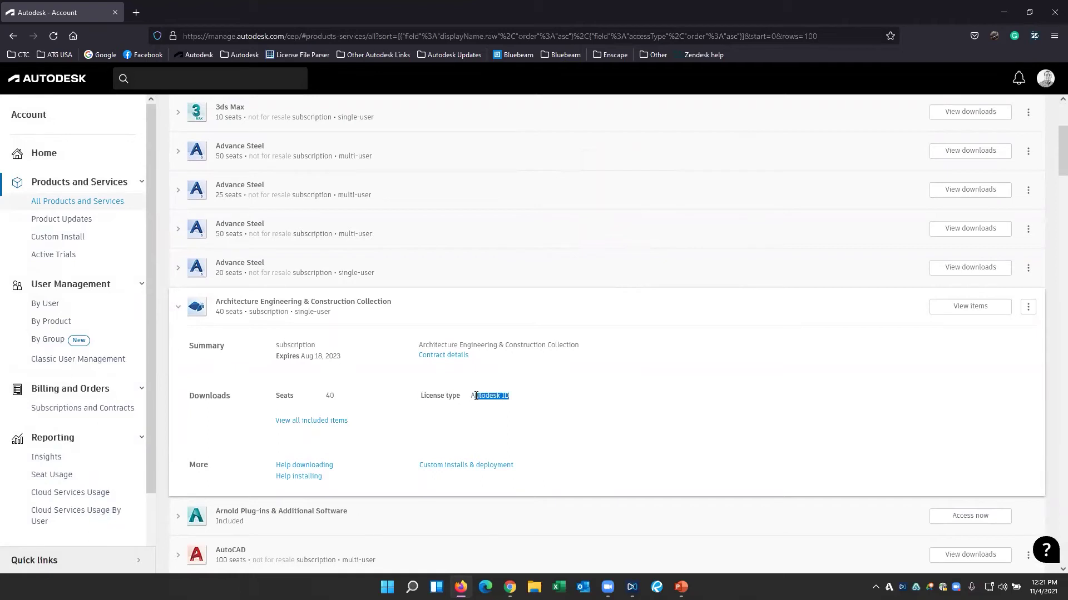
pyautogui.click(529, 404)
pyautogui.moveTo(509, 396); pyautogui.dragTo(470, 398)
pyautogui.click(477, 405)
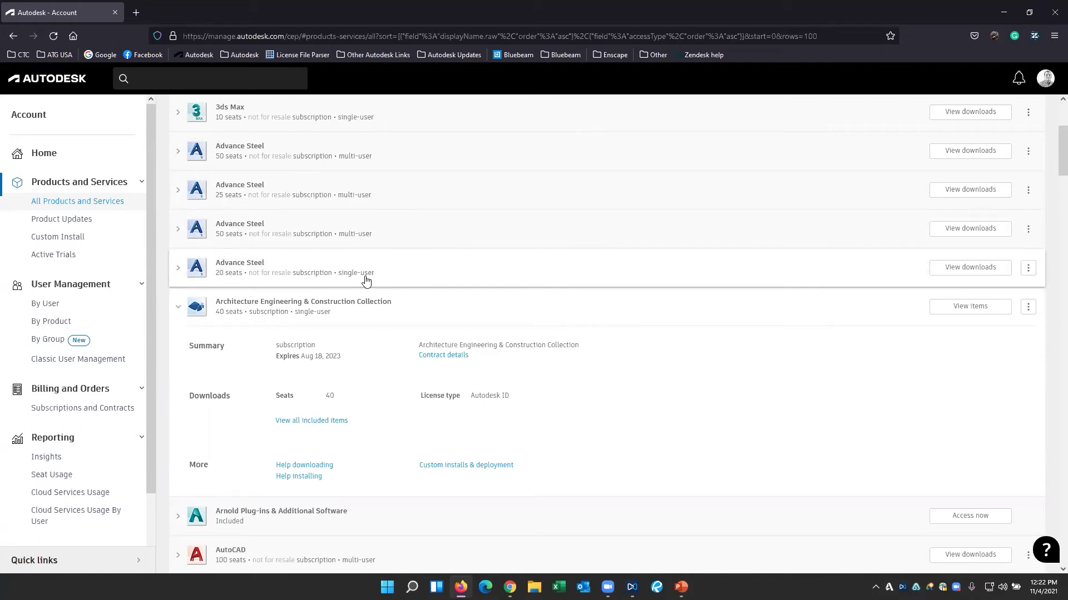
# Step: View the Classic User Management list, then the user management page organized by user
pyautogui.click(71, 362)
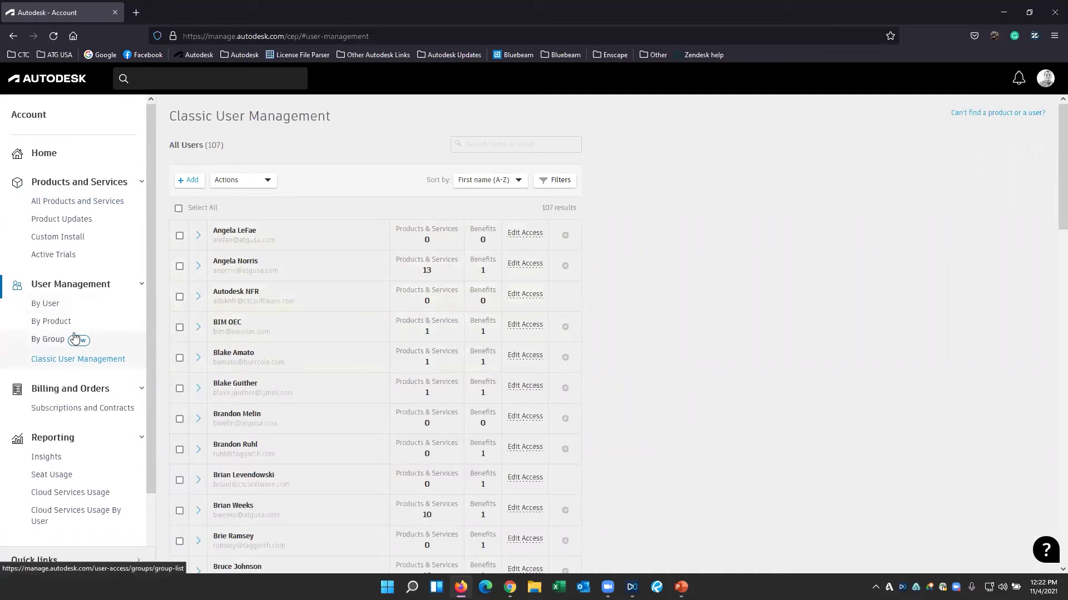
pyautogui.click(66, 309)
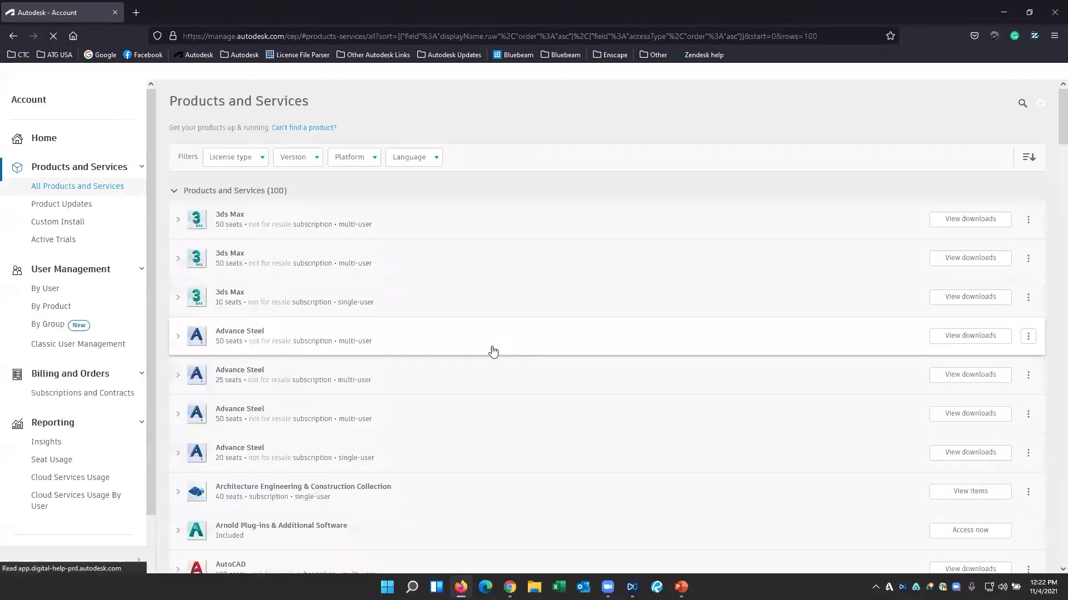
# Step: Open the Architecture Engineering & Construction Collection's items from the product list and bring up the AutoCAD download options
pyautogui.scroll(-1, 932, 433)
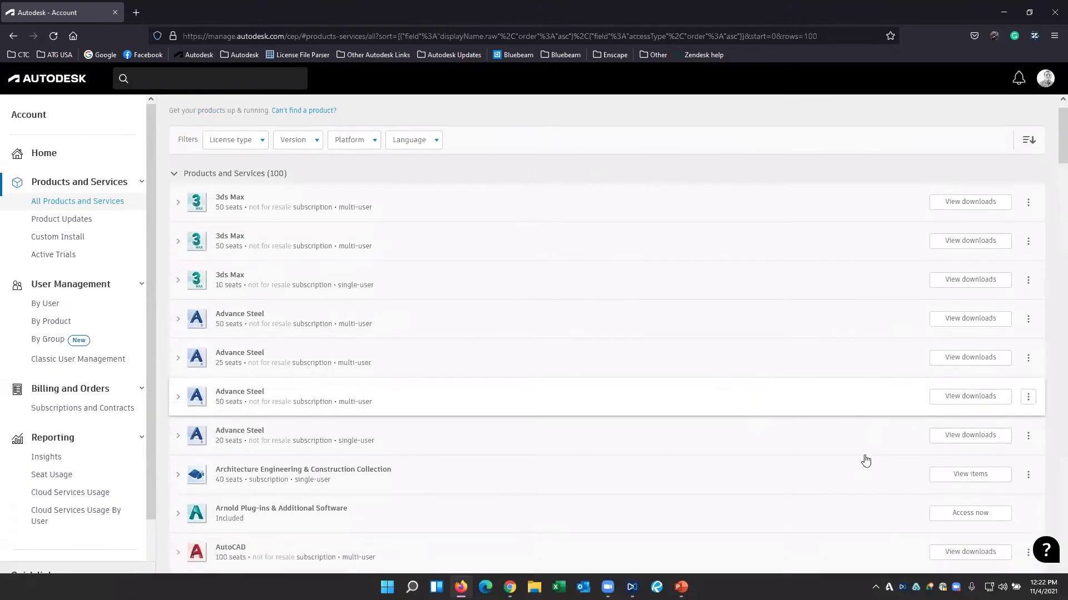
pyautogui.click(959, 468)
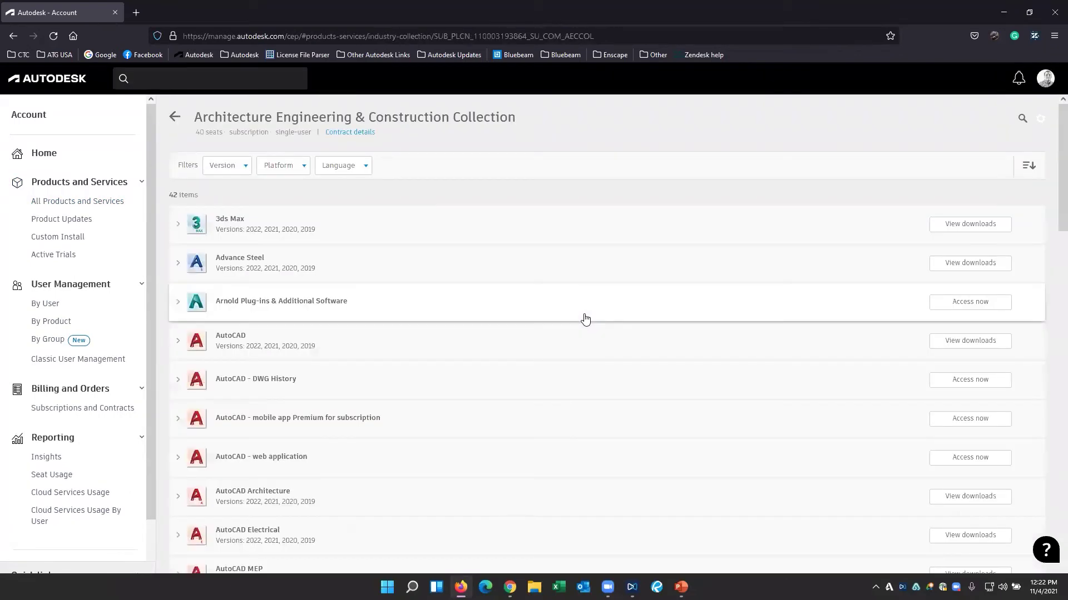
pyautogui.scroll(-1, 312, 403)
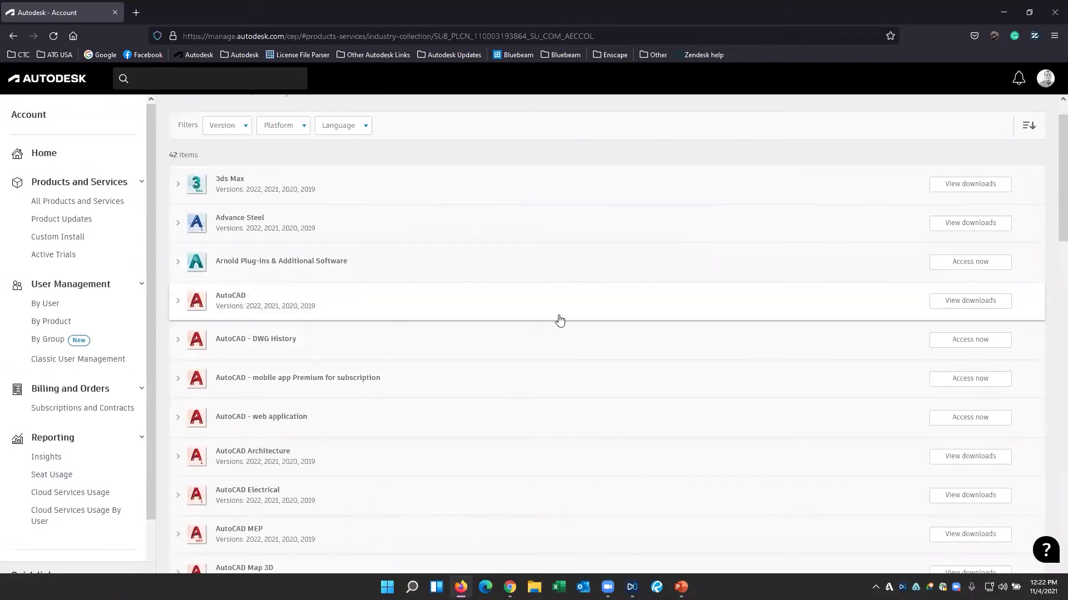
pyautogui.click(955, 307)
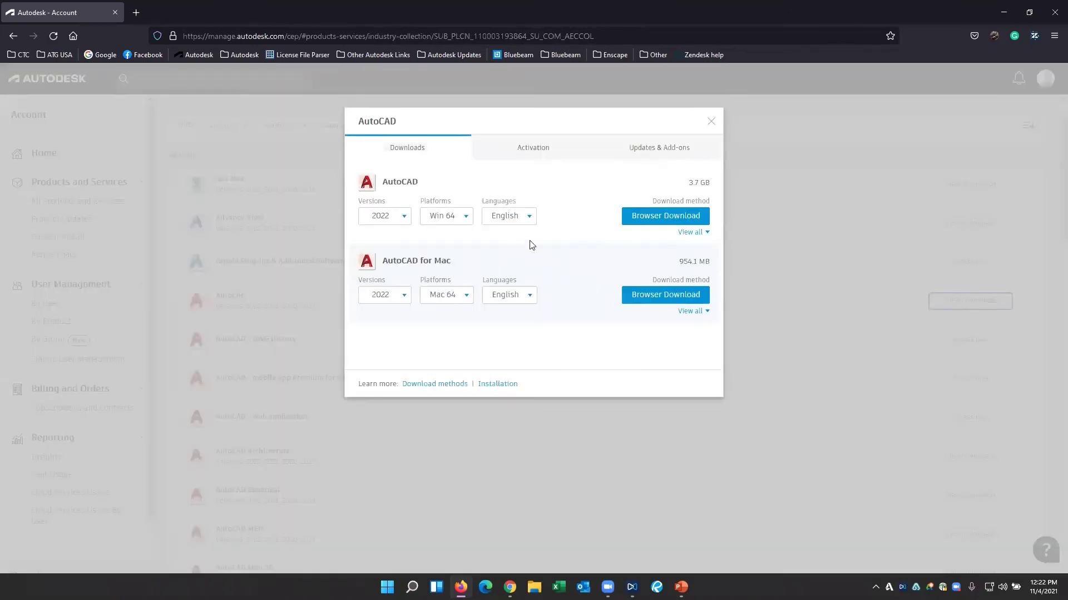
# Step: Switch AutoCAD's download method to Install now, check its download size and close the download options
pyautogui.click(691, 232)
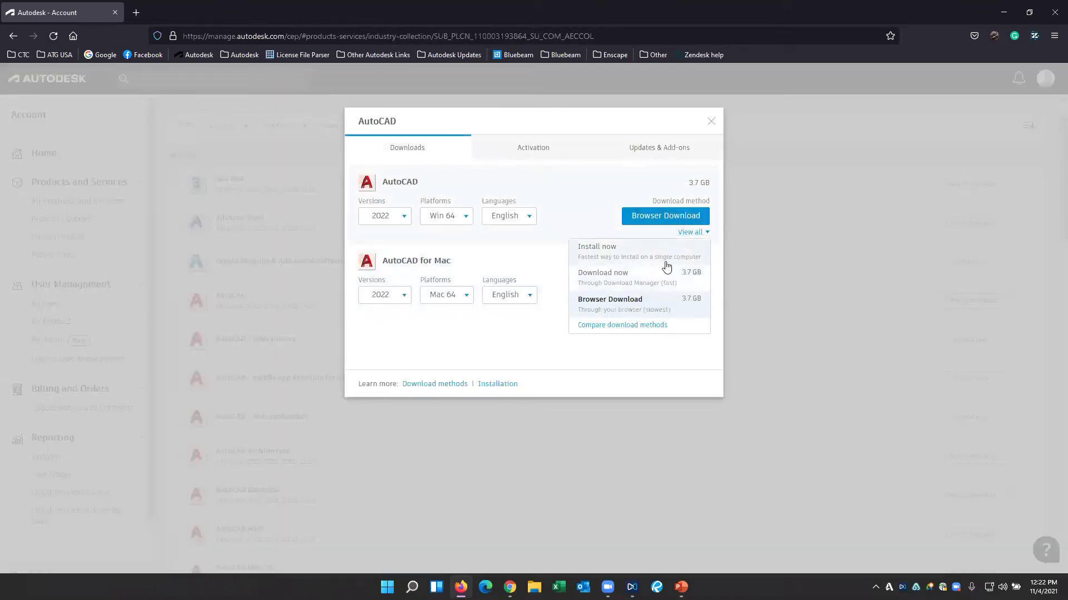
pyautogui.click(661, 262)
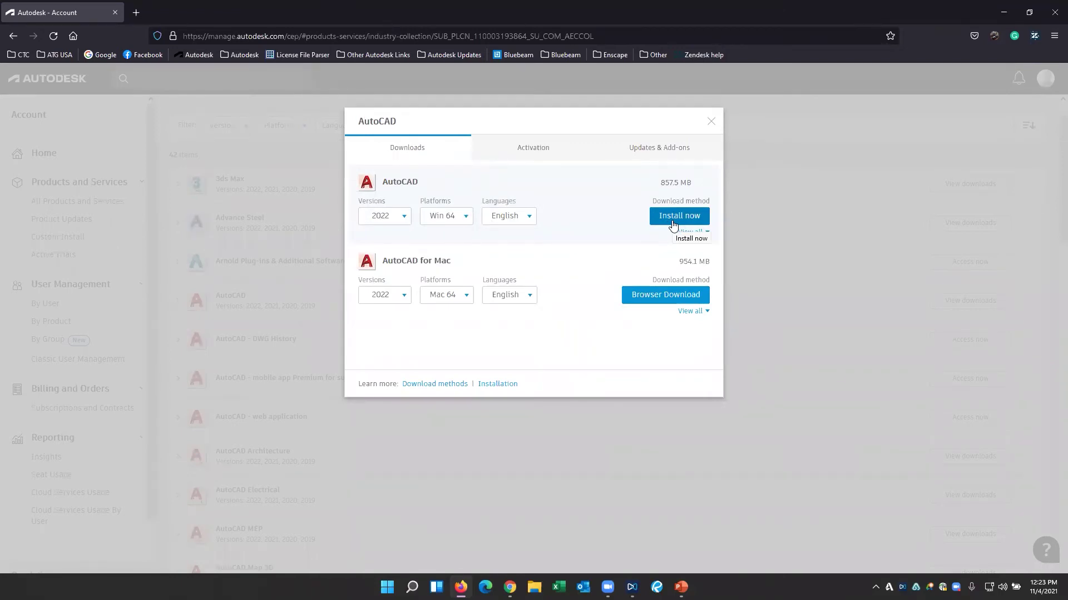
pyautogui.tripleClick(673, 184)
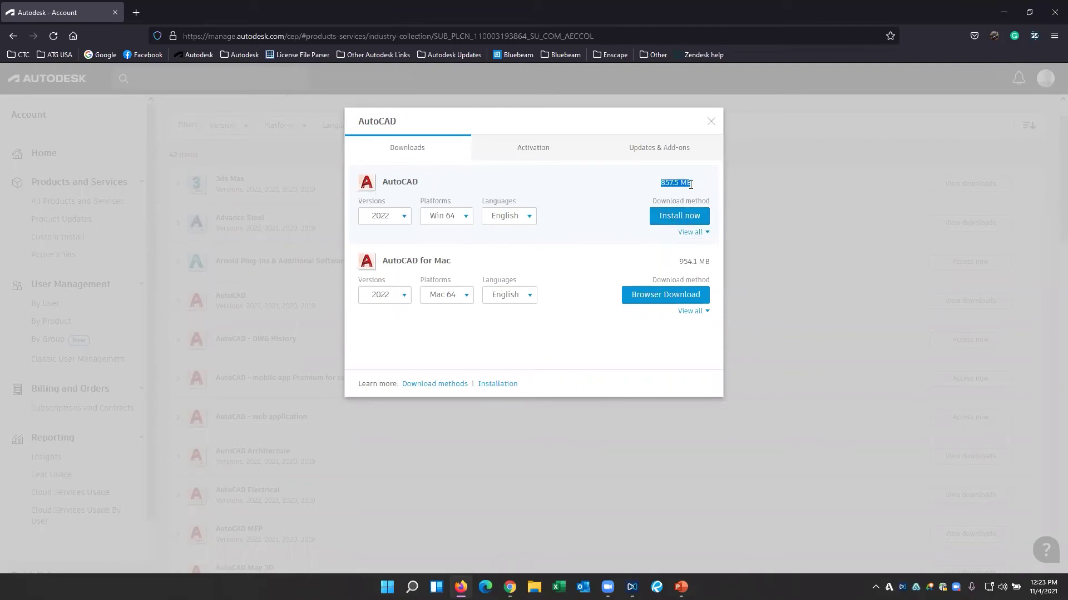
pyautogui.click(710, 121)
# Step: Open the download options for Revit in the collection and set the download method to Install now
pyautogui.scroll(-15, 475, 361)
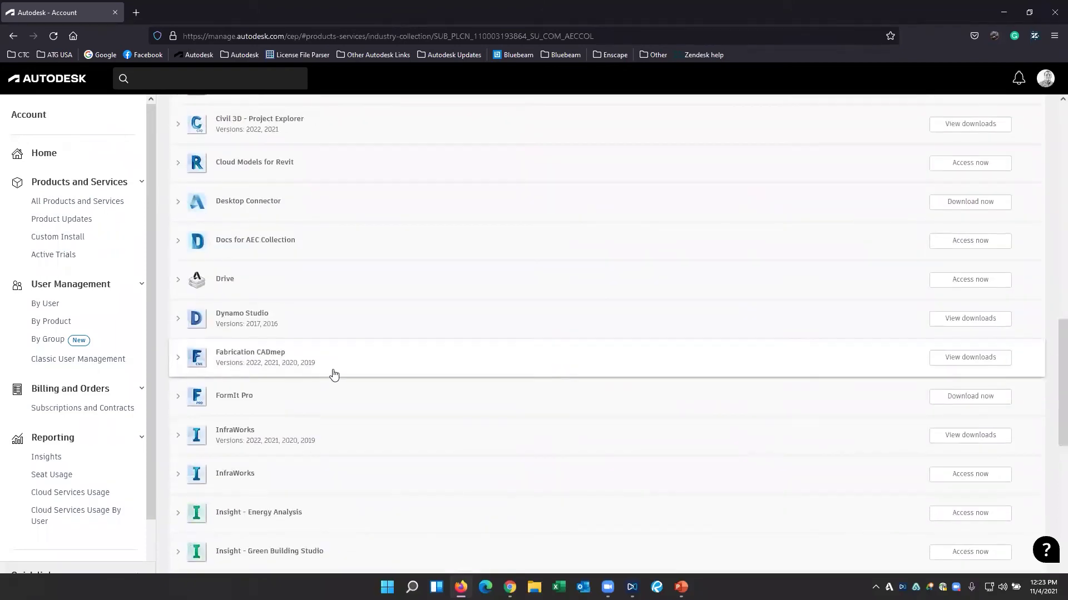
pyautogui.scroll(-7, 334, 375)
pyautogui.click(954, 430)
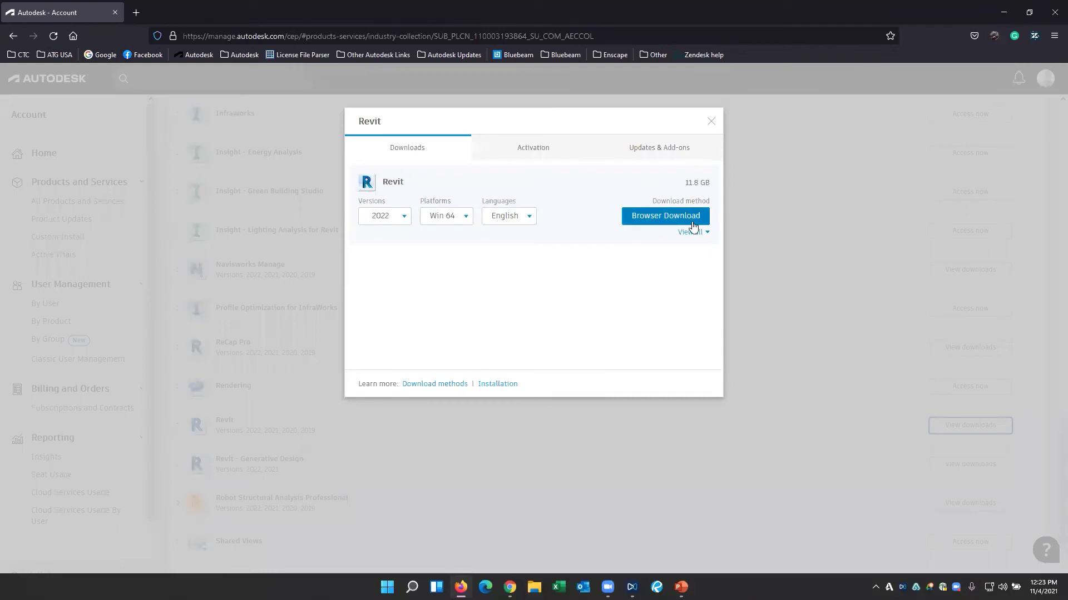
pyautogui.click(691, 232)
pyautogui.click(682, 257)
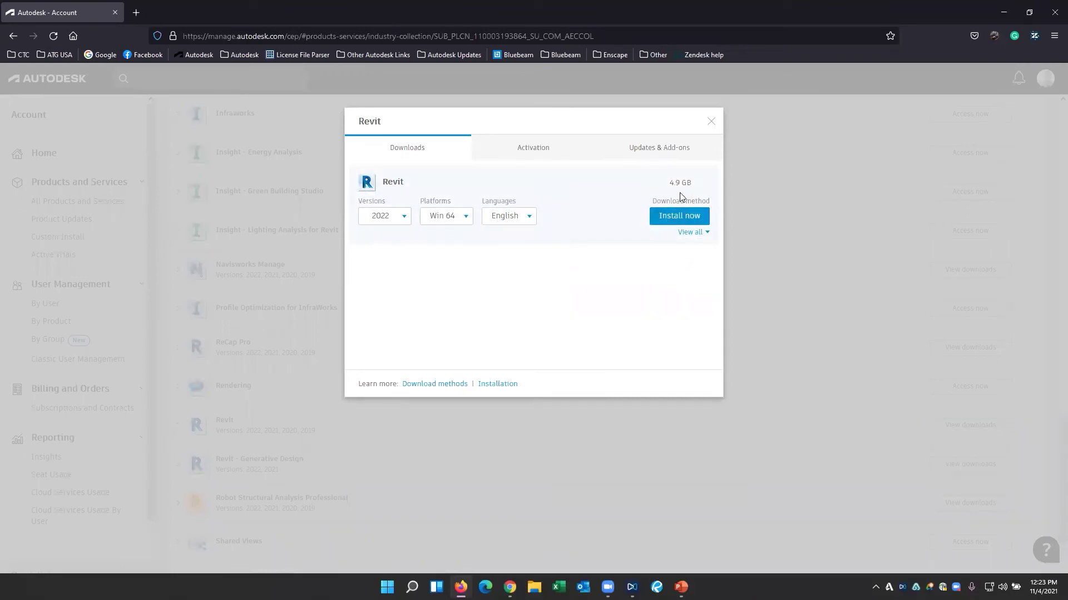
# Step: Examine the download size of Revit 2022 for the Install now method
pyautogui.moveTo(670, 183); pyautogui.dragTo(685, 182)
pyautogui.click(698, 191)
pyautogui.moveTo(668, 184); pyautogui.dragTo(693, 184)
pyautogui.click(694, 181)
pyautogui.moveTo(668, 182); pyautogui.dragTo(690, 181)
pyautogui.click(688, 183)
# Step: Compare the download methods for Revit 2022 and set the method to Browser Download
pyautogui.click(691, 233)
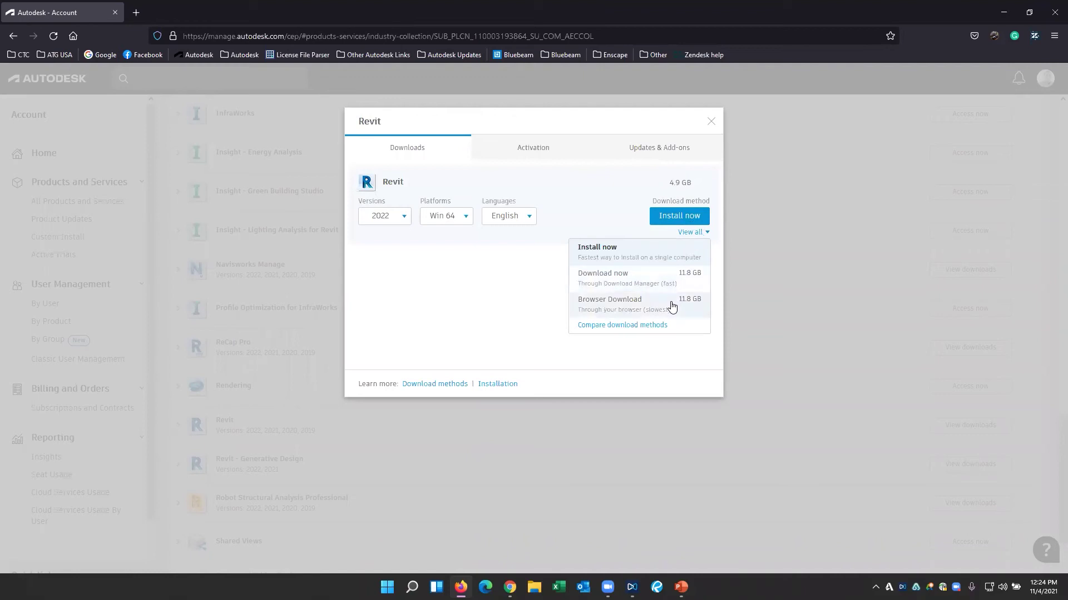
pyautogui.click(648, 308)
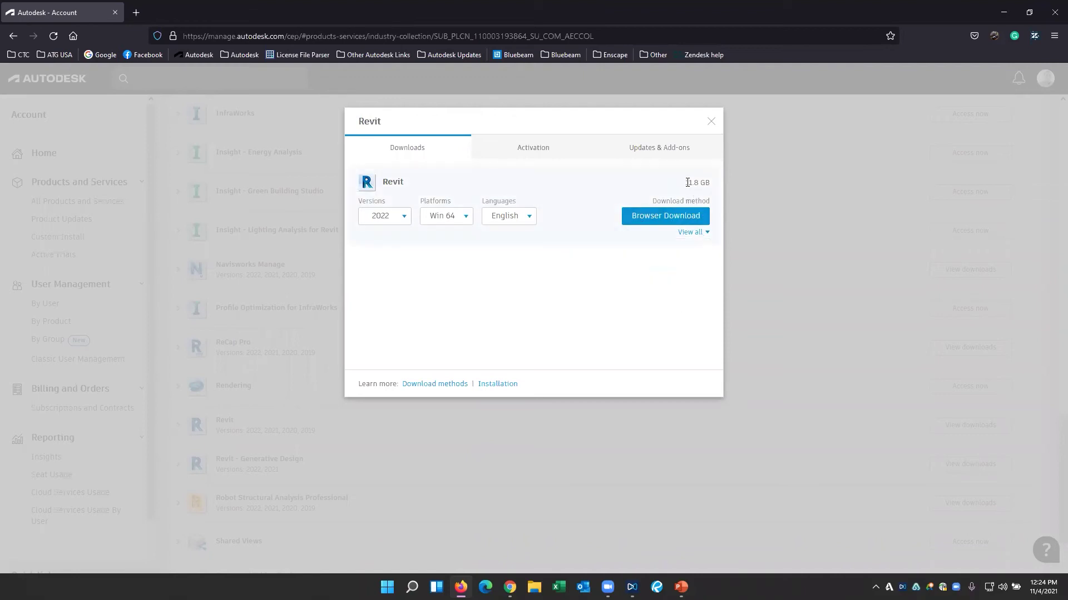
pyautogui.click(692, 234)
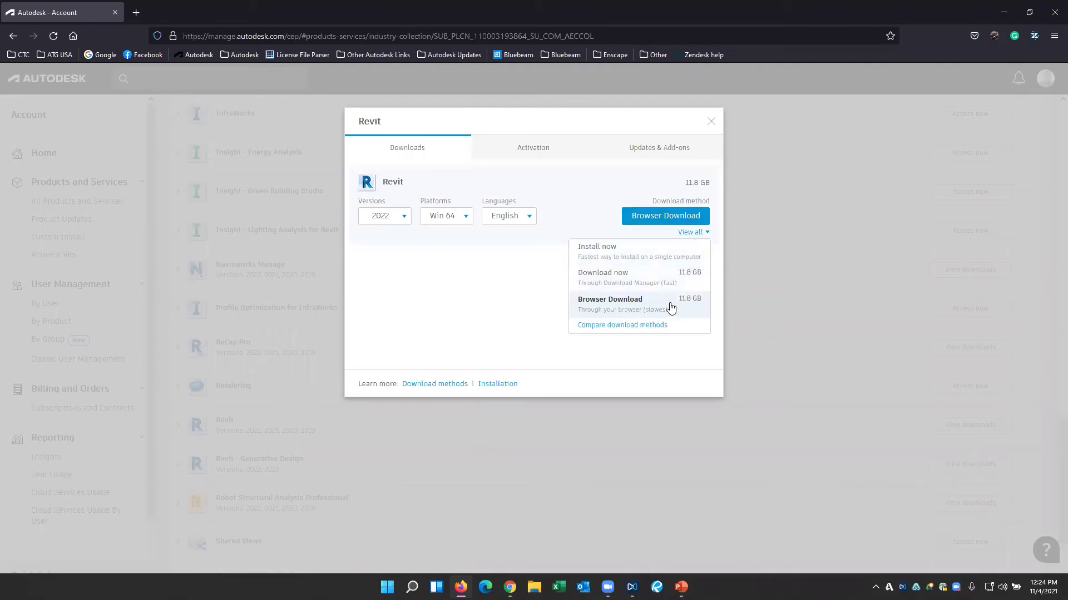
pyautogui.click(655, 315)
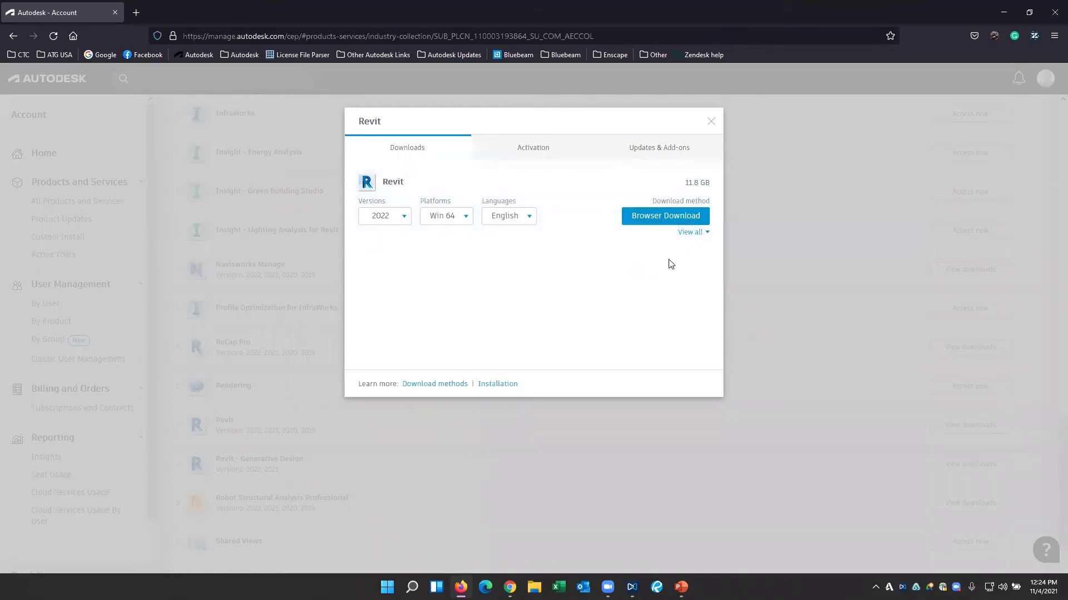
# Step: Request the Revit browser download and review its tips on pop-up blockers and the number of files
pyautogui.click(671, 219)
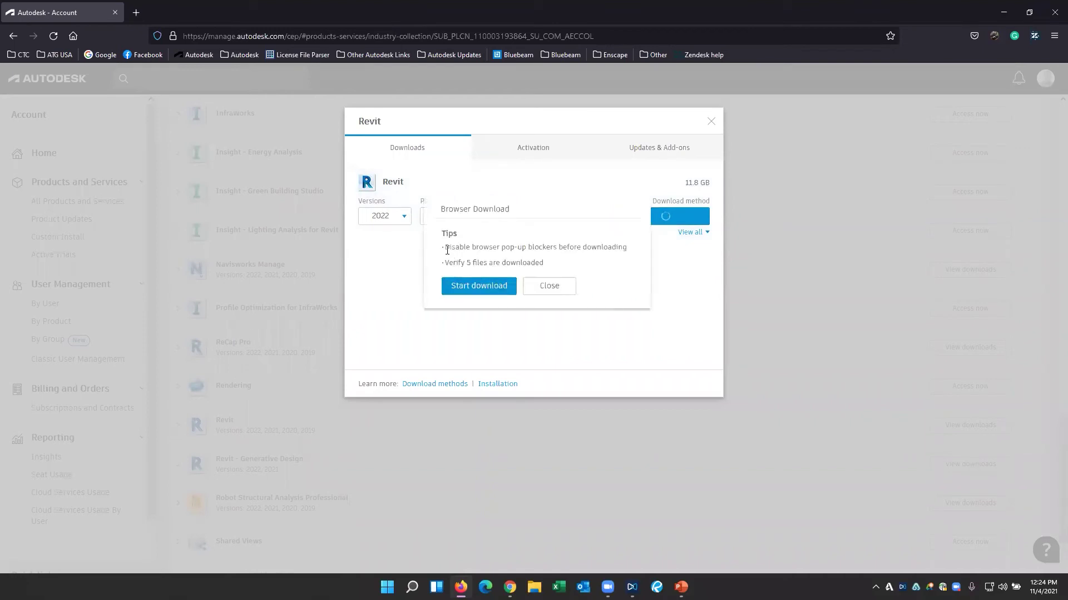
pyautogui.moveTo(446, 247); pyautogui.dragTo(628, 248)
pyautogui.click(523, 256)
pyautogui.moveTo(446, 264); pyautogui.dragTo(538, 263)
pyautogui.doubleClick(469, 263)
# Step: Start the Revit 2022 download and spread out the save prompts for its separate files
pyautogui.click(481, 287)
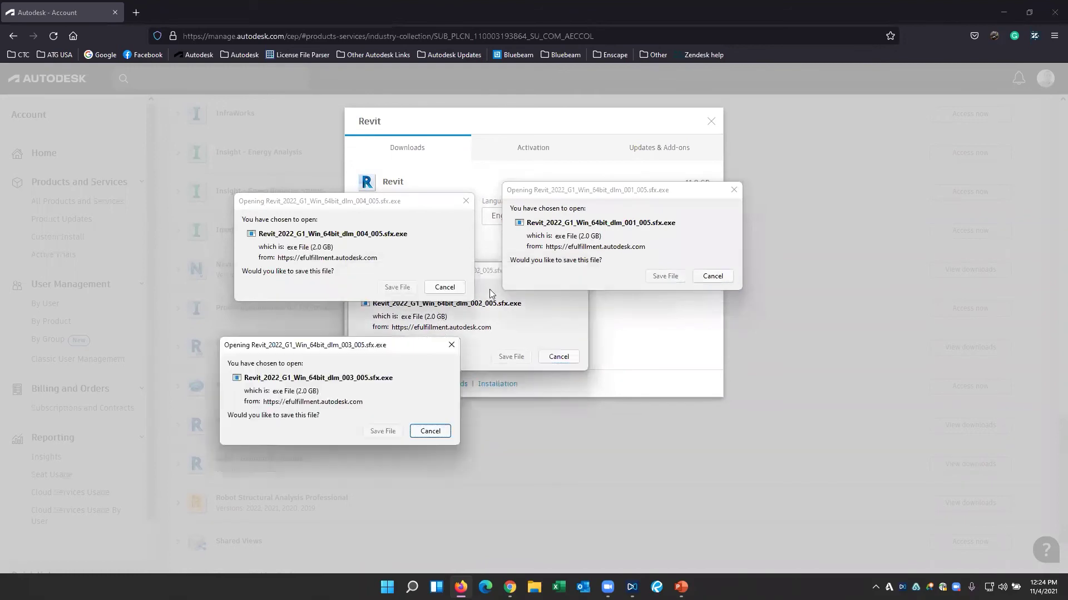
pyautogui.click(488, 277)
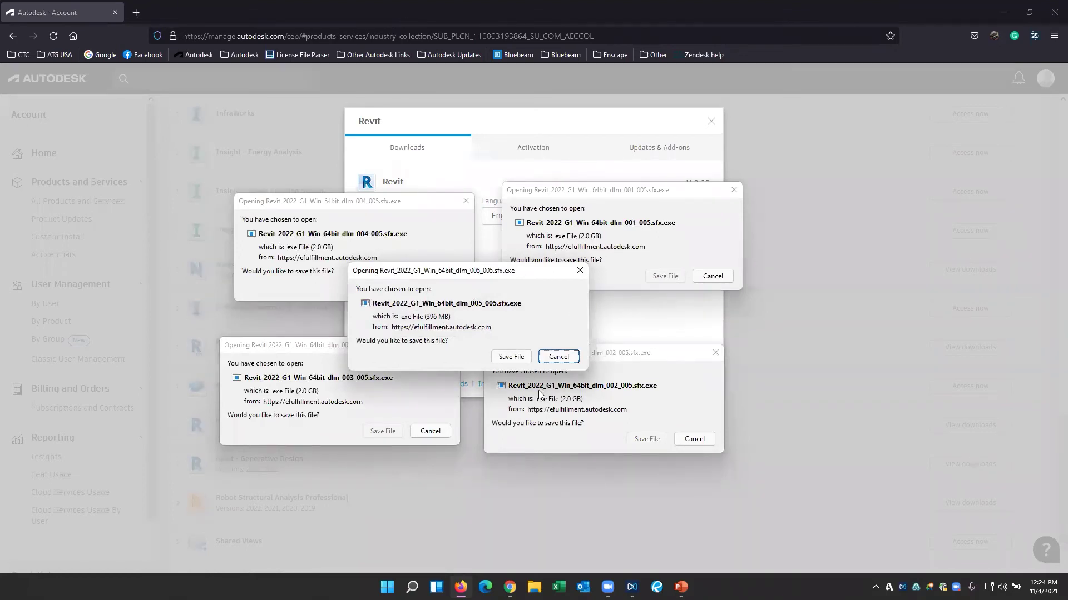
pyautogui.click(588, 200)
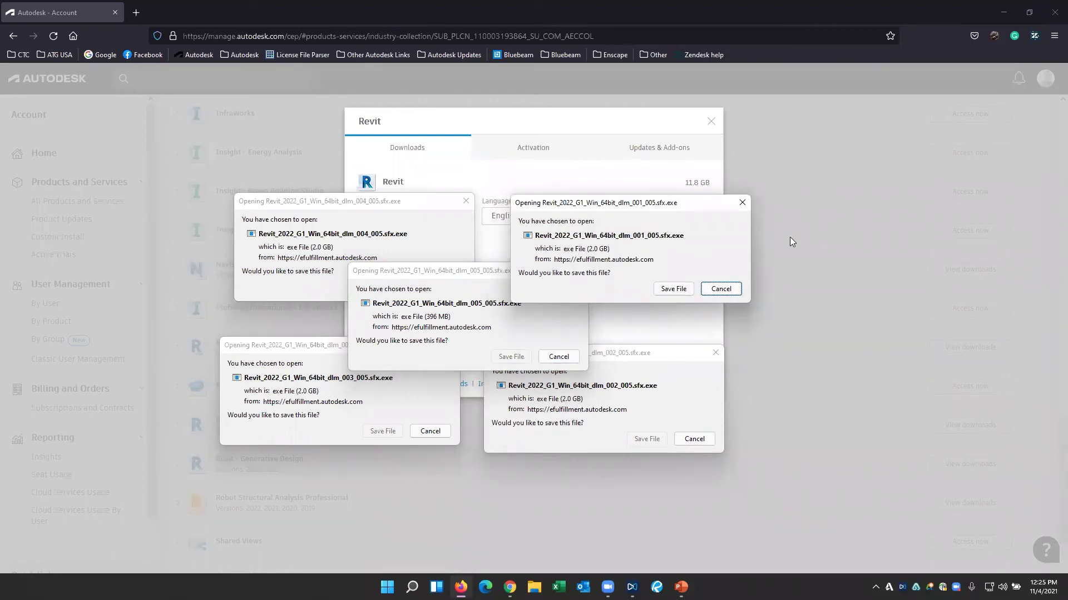
pyautogui.click(1054, 36)
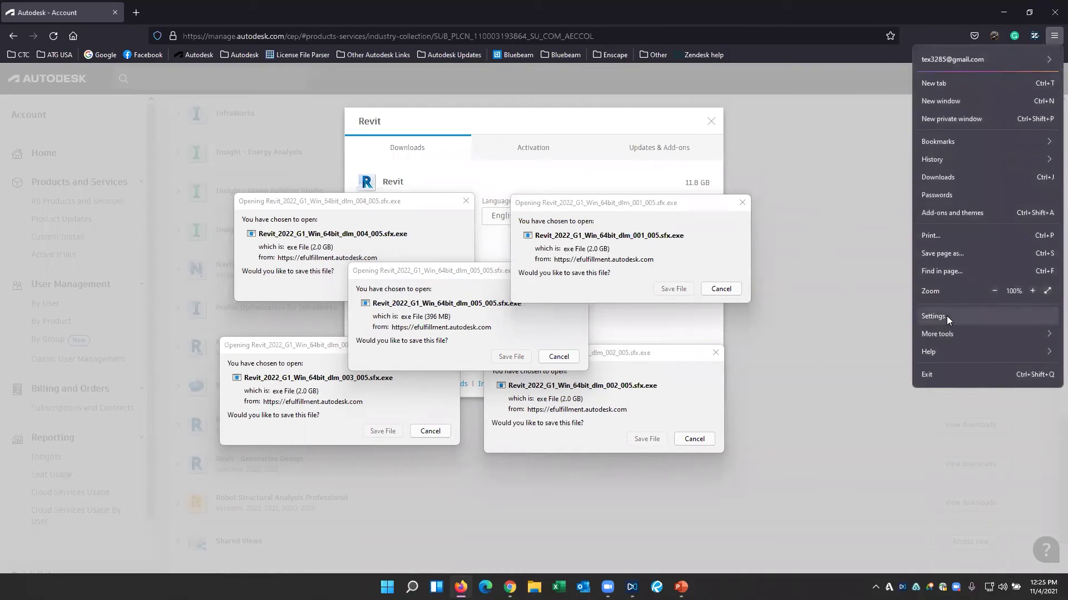
pyautogui.click(582, 207)
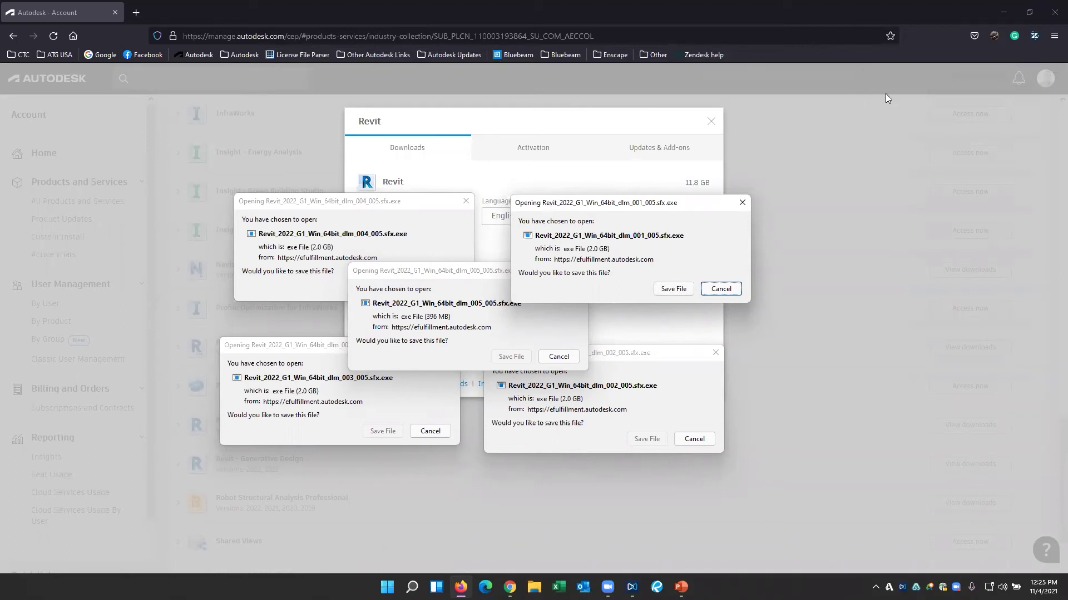
pyautogui.click(266, 36)
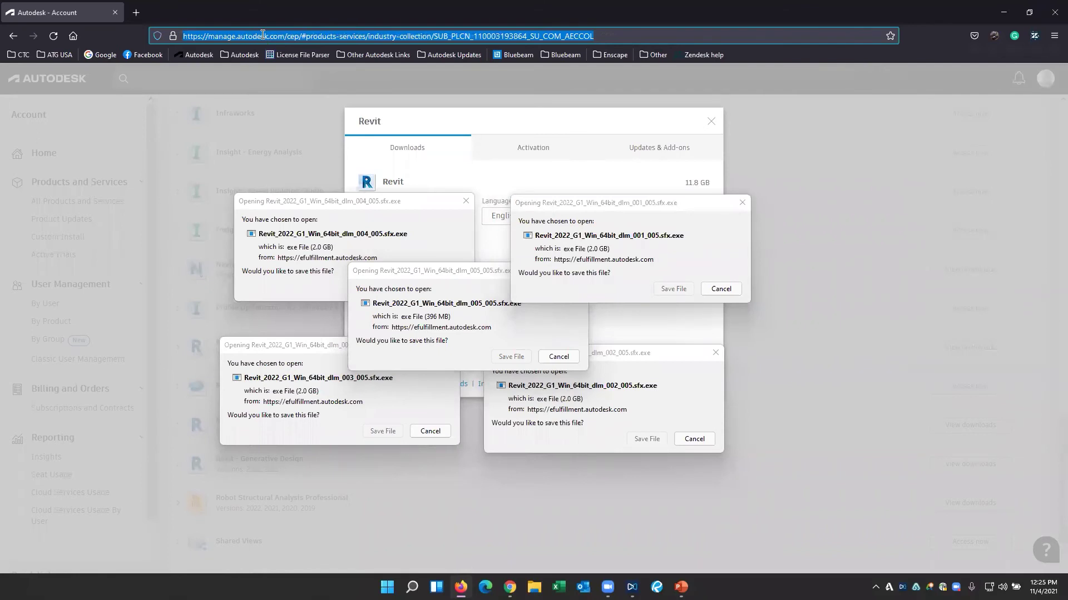
pyautogui.click(313, 39)
pyautogui.click(556, 221)
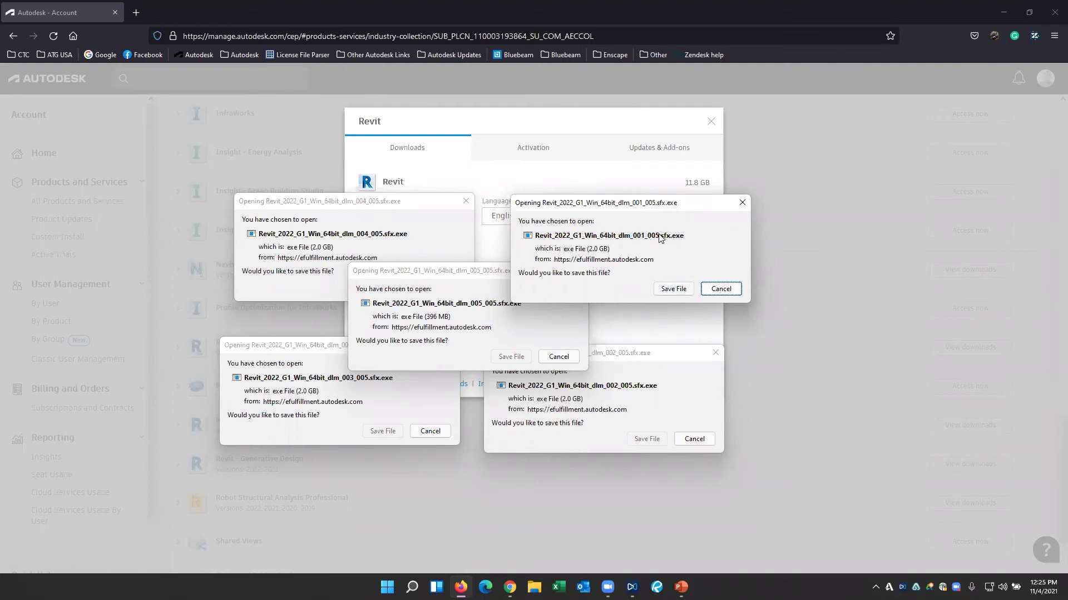
# Step: Bring the save prompts for Revit parts 002 to 005 forward one by one to review the part numbers in their file names
pyautogui.click(627, 392)
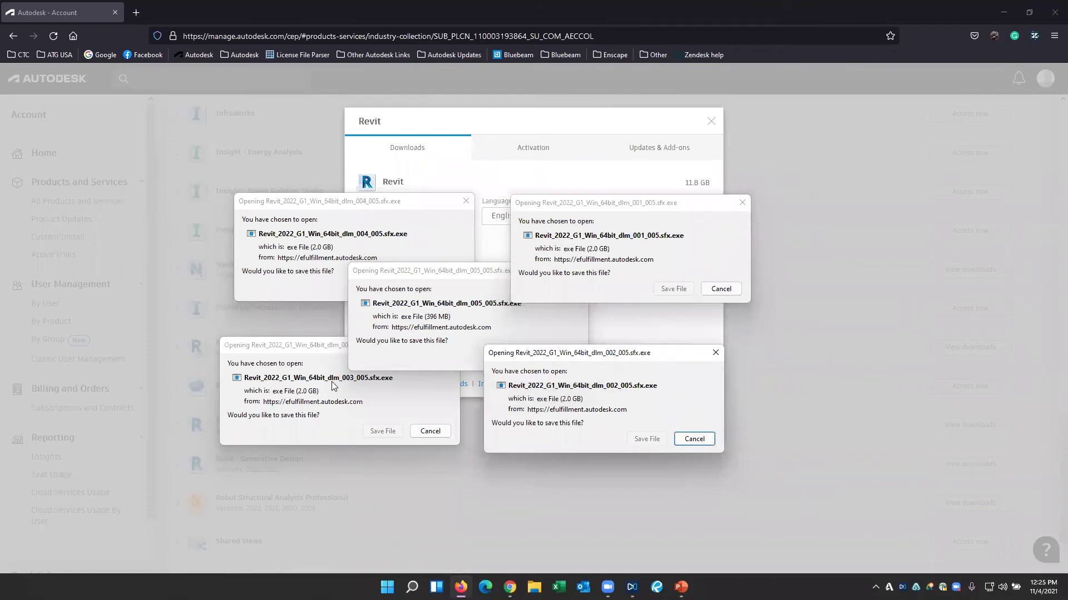
pyautogui.click(336, 341)
pyautogui.click(389, 208)
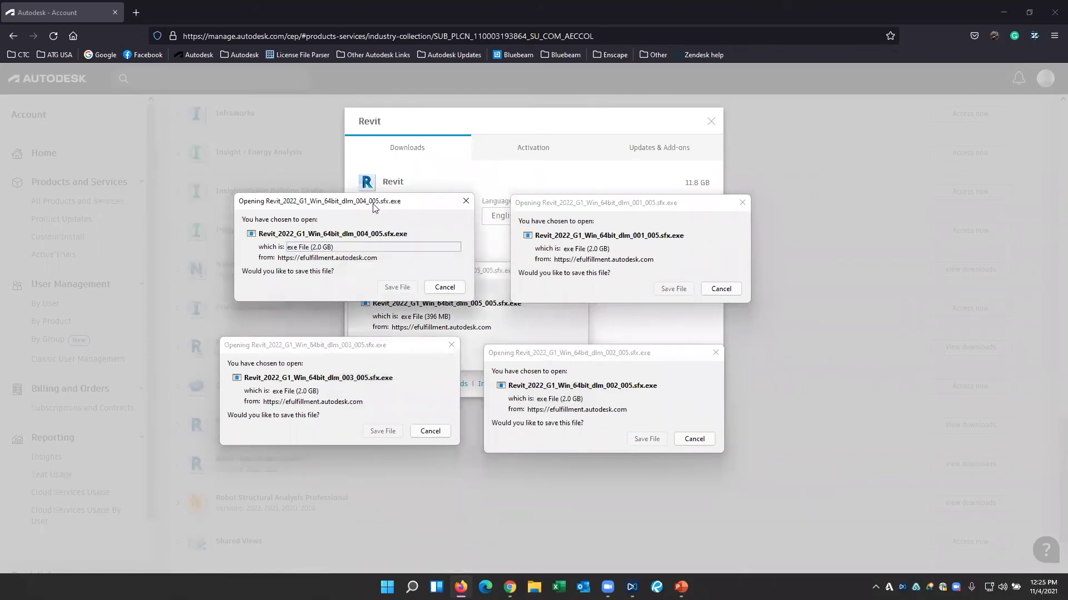
pyautogui.moveTo(373, 208); pyautogui.dragTo(359, 203)
pyautogui.click(485, 310)
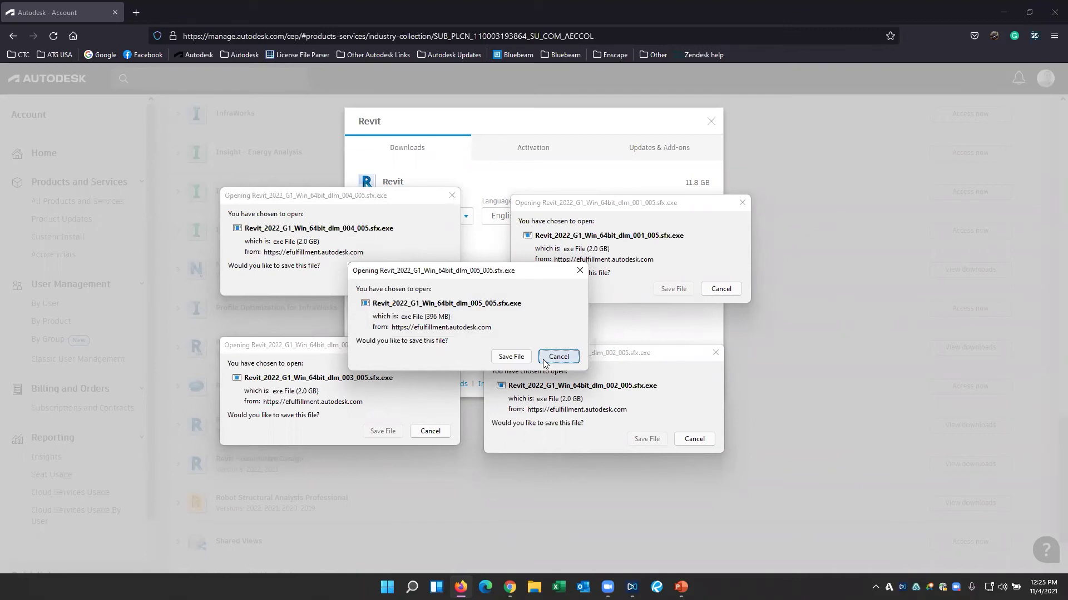
# Step: Cancel the save prompts for all five Revit 2022 files and close the Revit download window
pyautogui.click(557, 356)
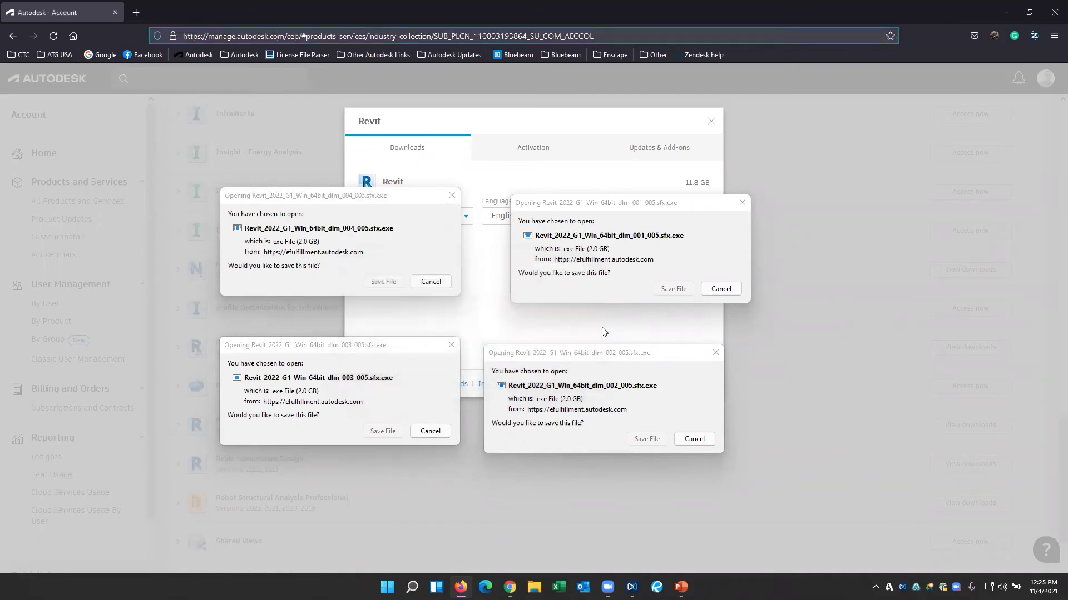
pyautogui.click(695, 440)
pyautogui.click(434, 431)
pyautogui.click(439, 282)
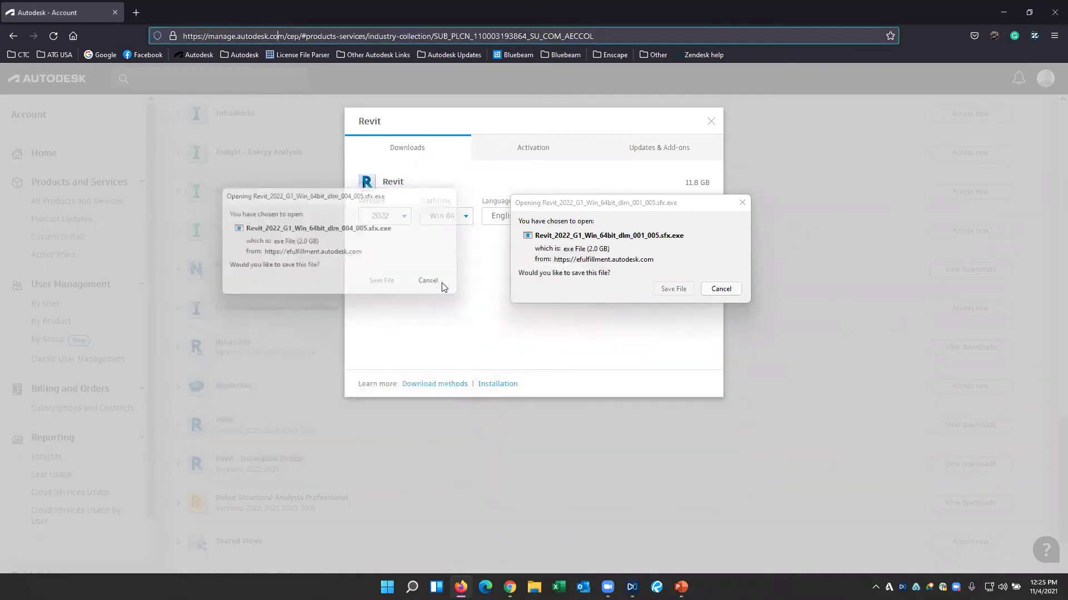
pyautogui.moveTo(604, 204); pyautogui.dragTo(496, 205)
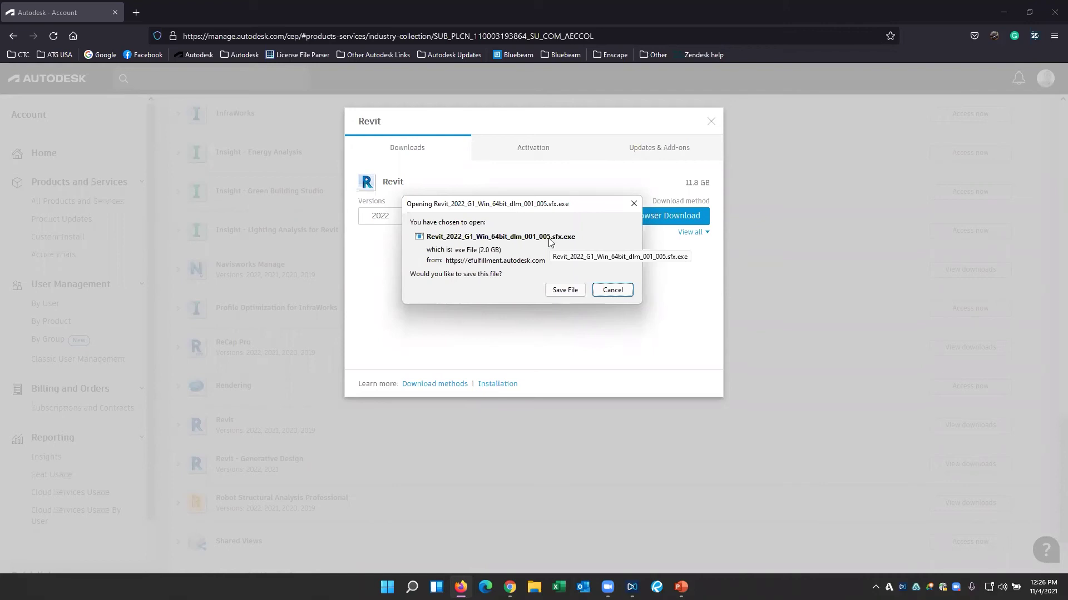
pyautogui.click(613, 292)
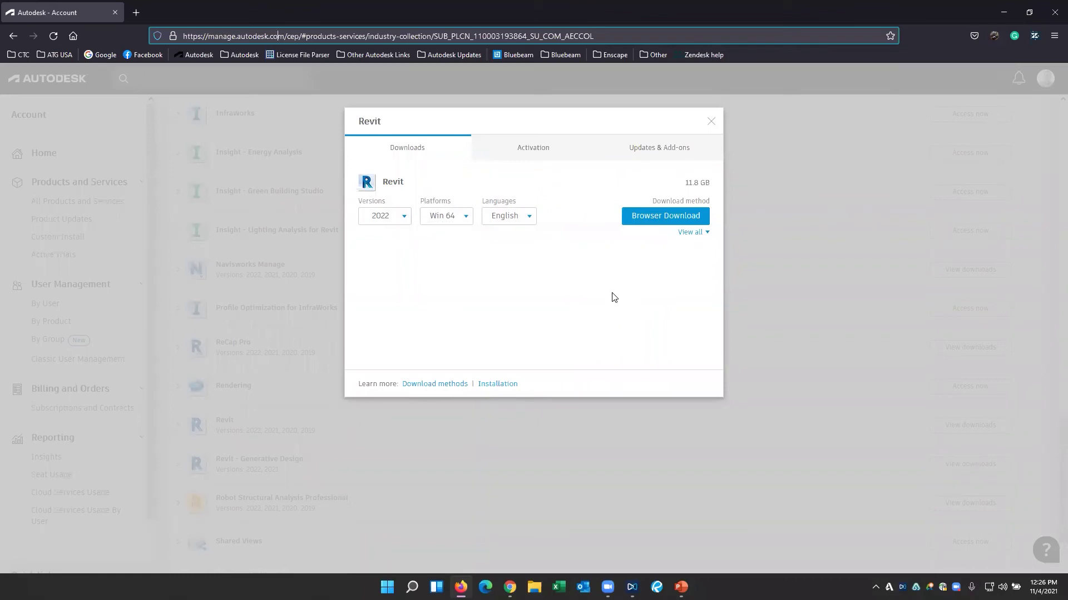
pyautogui.click(711, 124)
# Step: Review the default download method in the download preferences, from the collection and from the All Products and Services list
pyautogui.scroll(15, 606, 240)
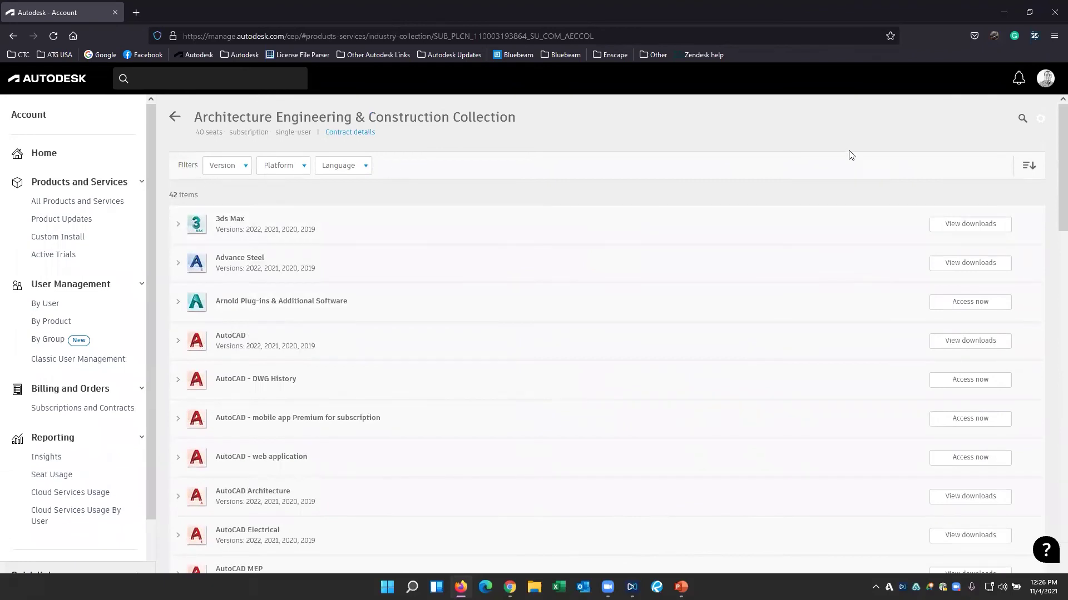
pyautogui.click(1041, 119)
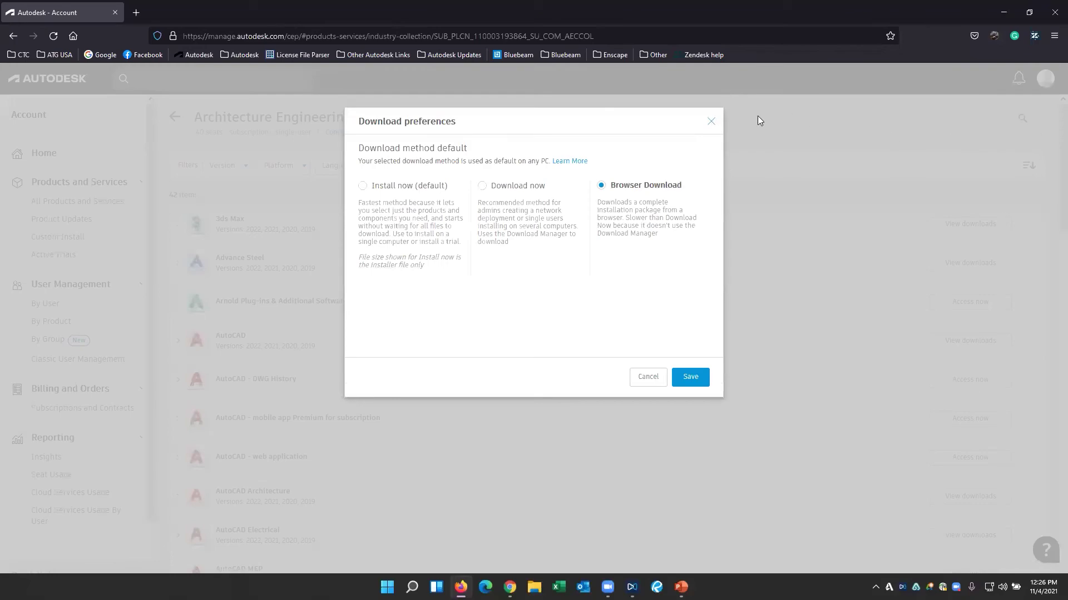
pyautogui.click(712, 122)
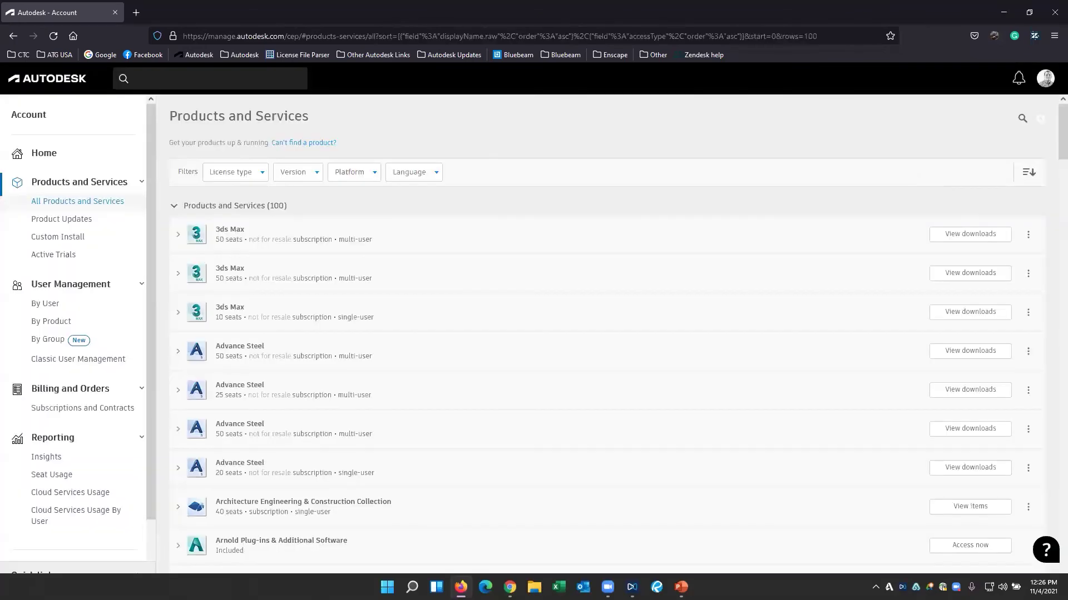
pyautogui.doubleClick(1043, 127)
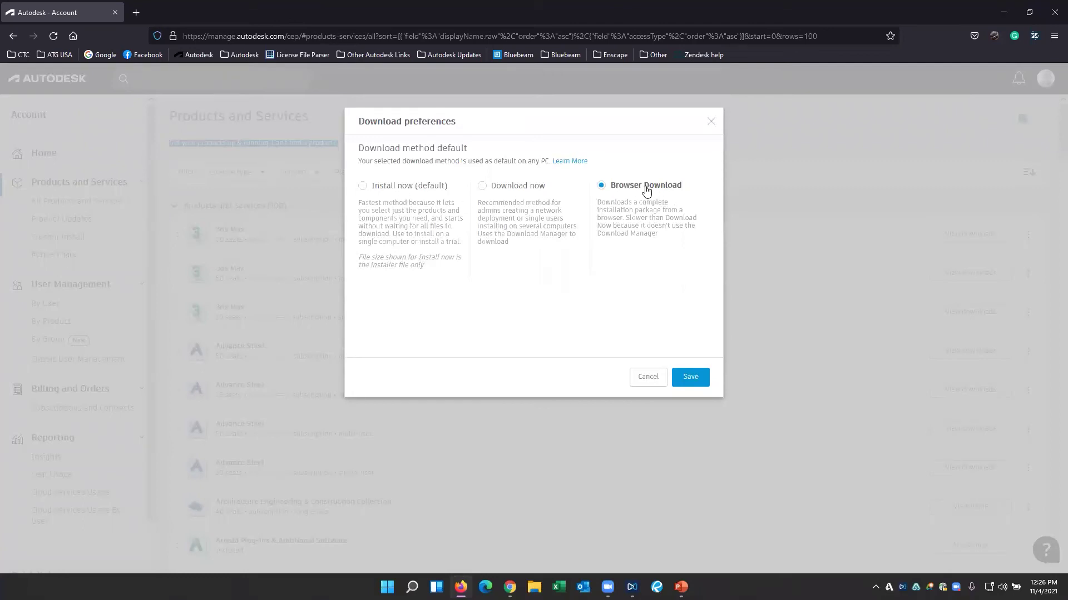
pyautogui.click(711, 122)
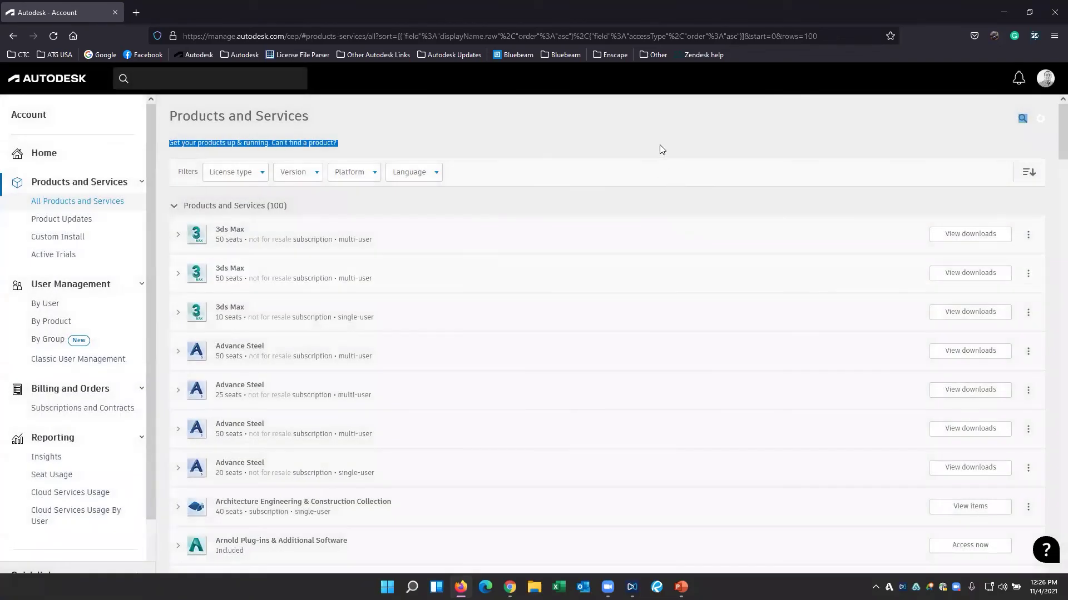
# Step: Review the download options of the 20-seat single-user Advance Steel subscription and close them
pyautogui.click(913, 341)
pyautogui.scroll(-3, 969, 374)
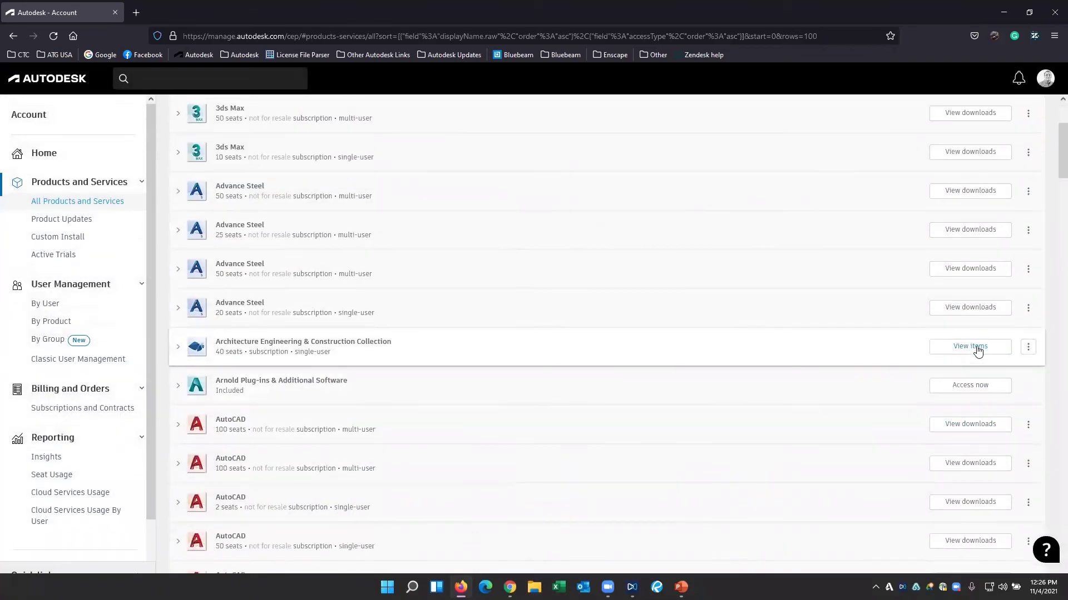
pyautogui.click(972, 311)
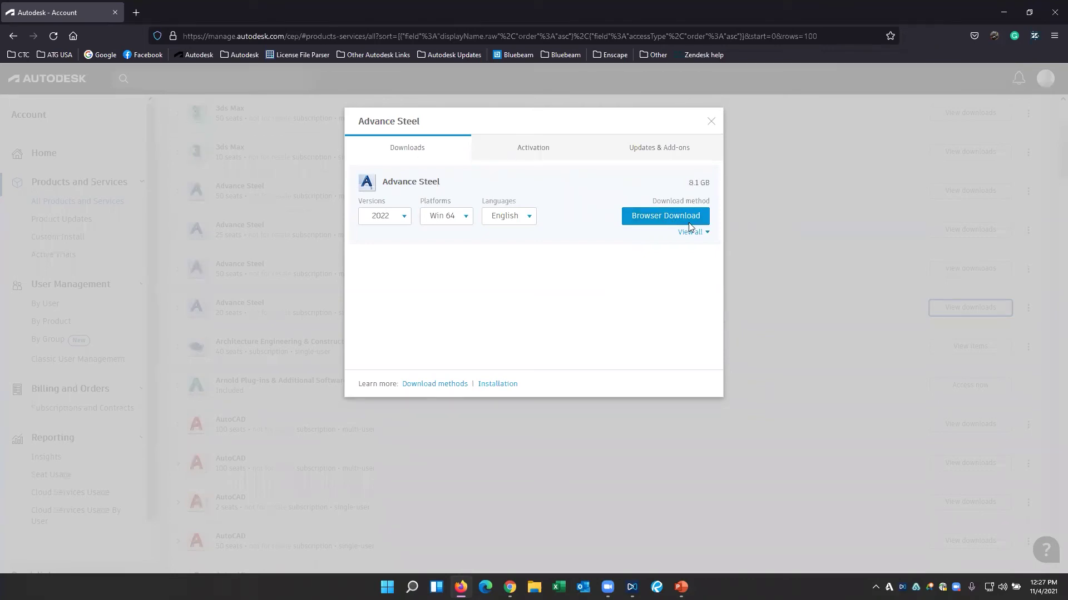
pyautogui.click(711, 123)
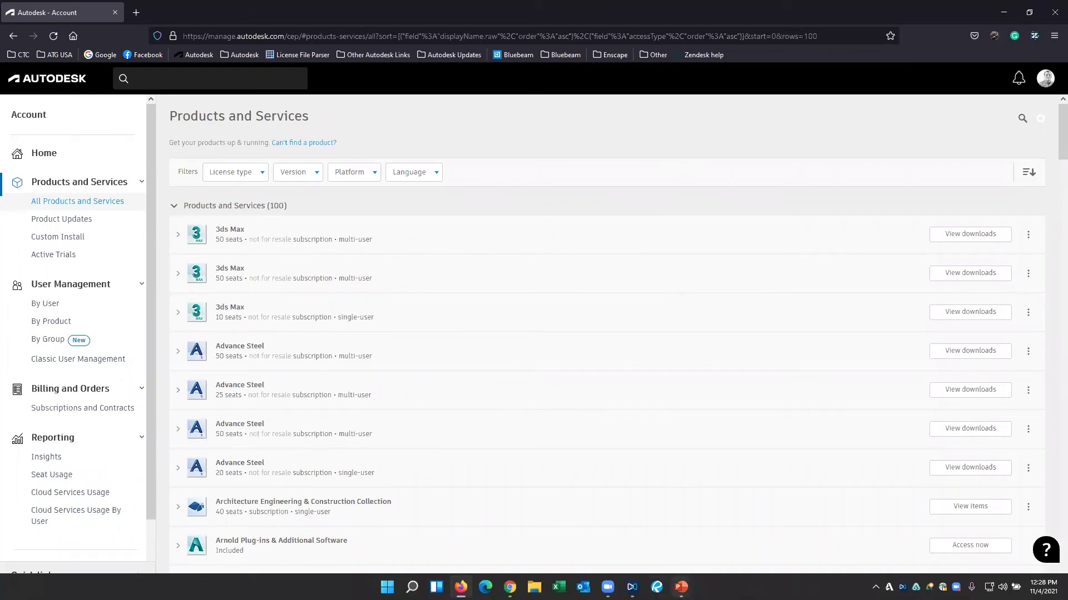
# Step: Switch to the PowerPoint slide show to review the "Where to find them" slide, and return to the browser
pyautogui.moveTo(681, 587)
pyautogui.click(699, 553)
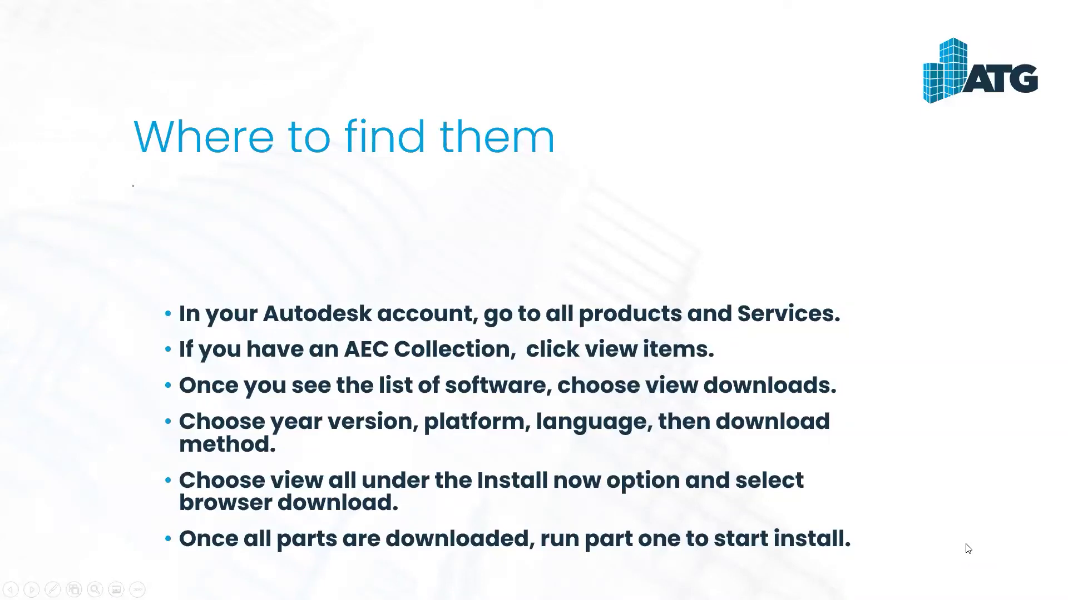
pyautogui.press('Right')
pyautogui.press('Left')
pyautogui.hotkey('alt', 'Tab')
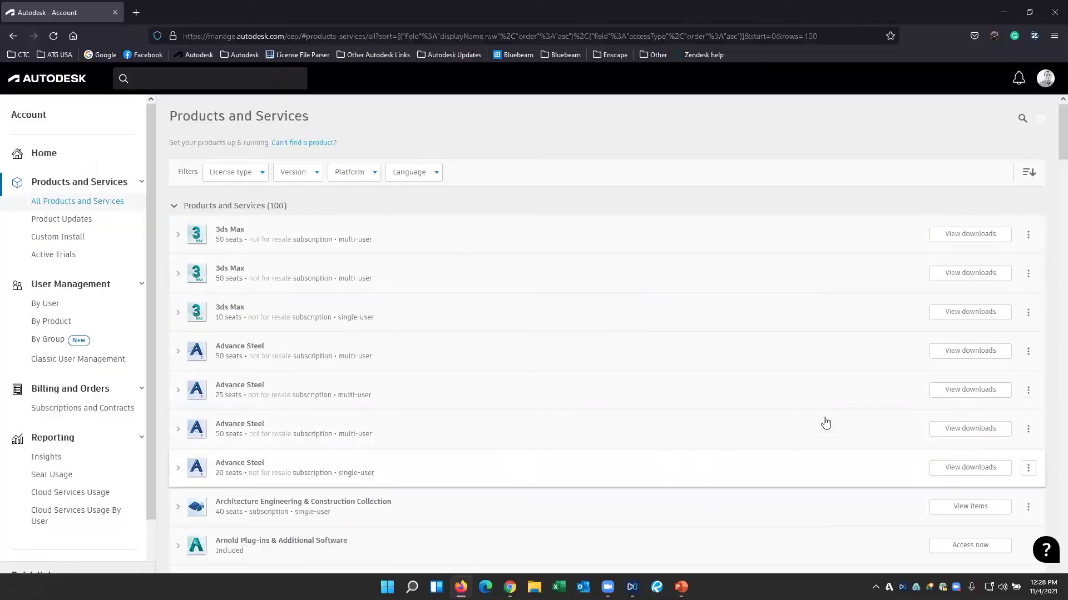
# Step: Examine which versions of the first multi-user Advance Steel subscription can be downloaded, and close its download window
pyautogui.click(968, 351)
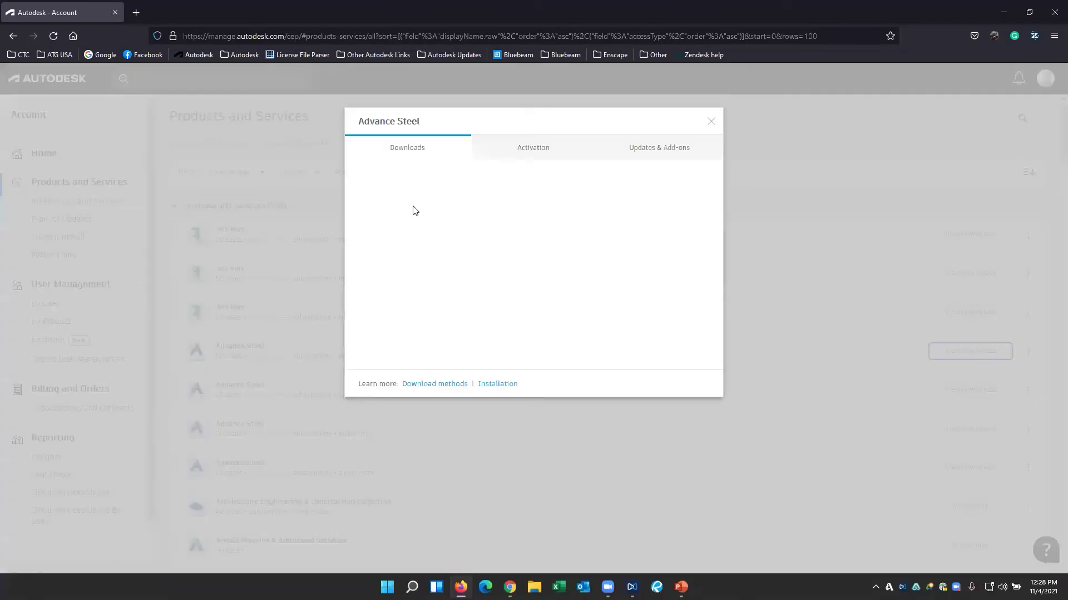
pyautogui.click(389, 217)
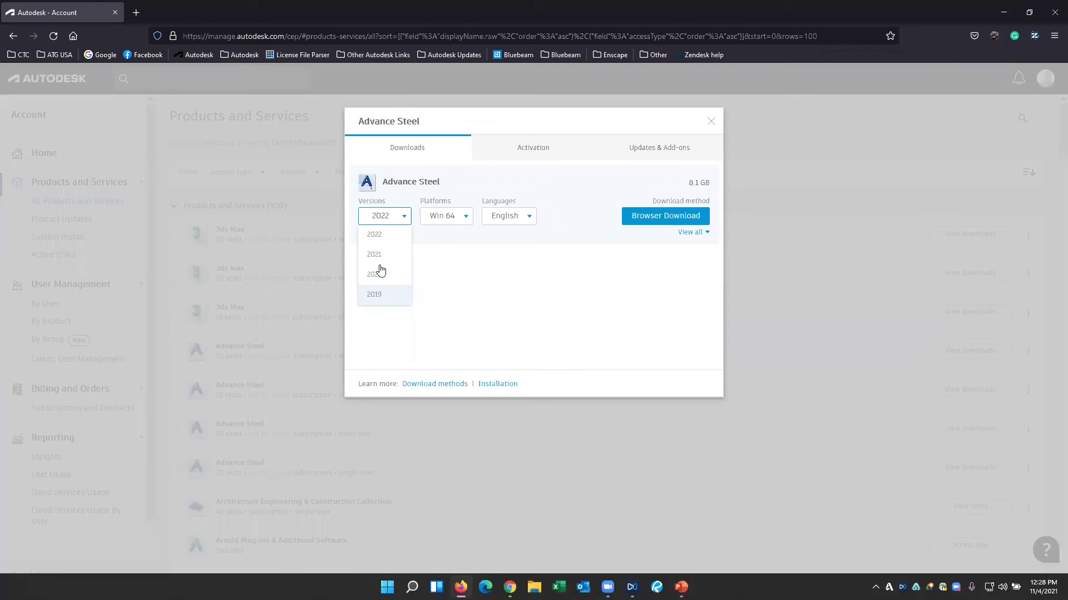
pyautogui.click(407, 323)
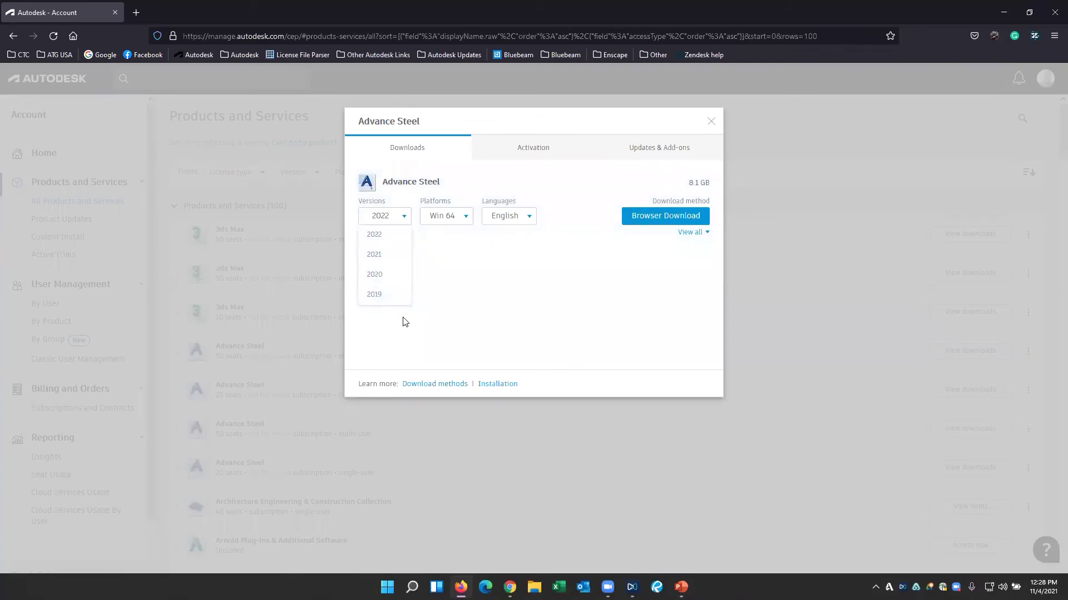
pyautogui.click(400, 222)
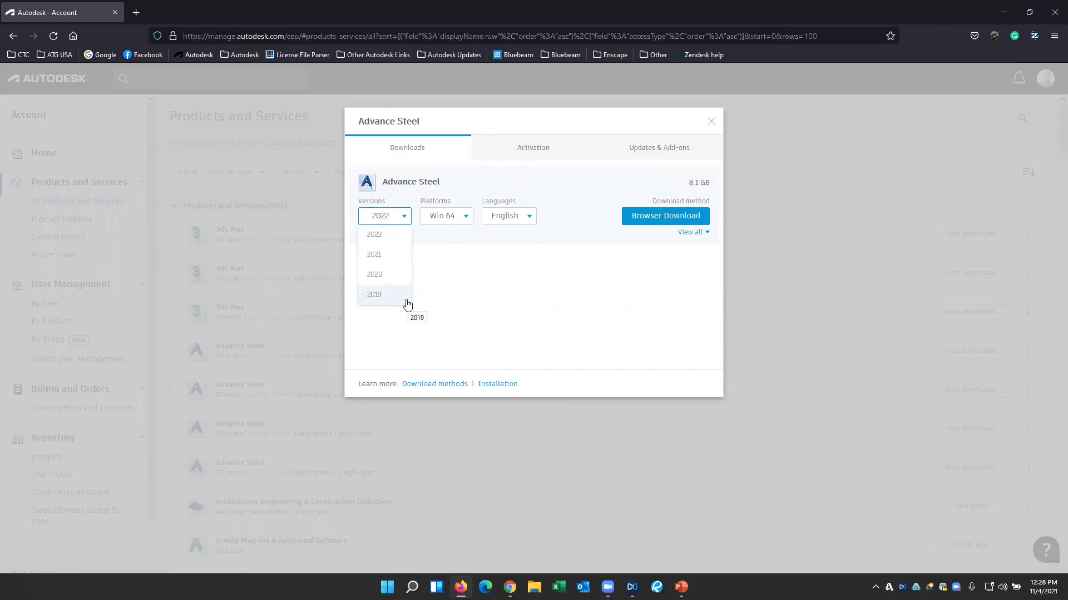
pyautogui.click(454, 316)
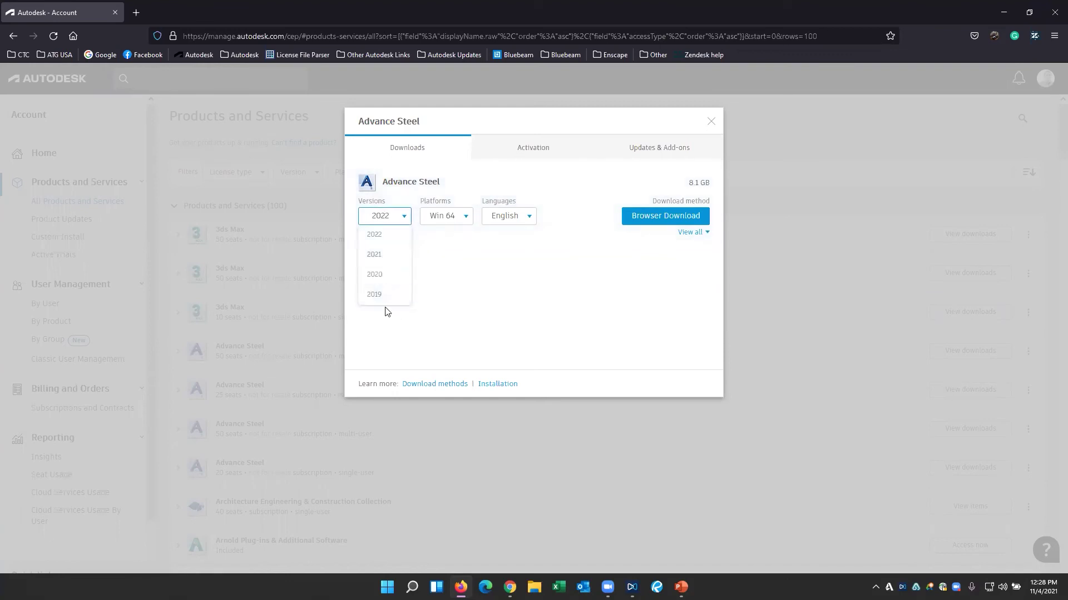
pyautogui.click(472, 296)
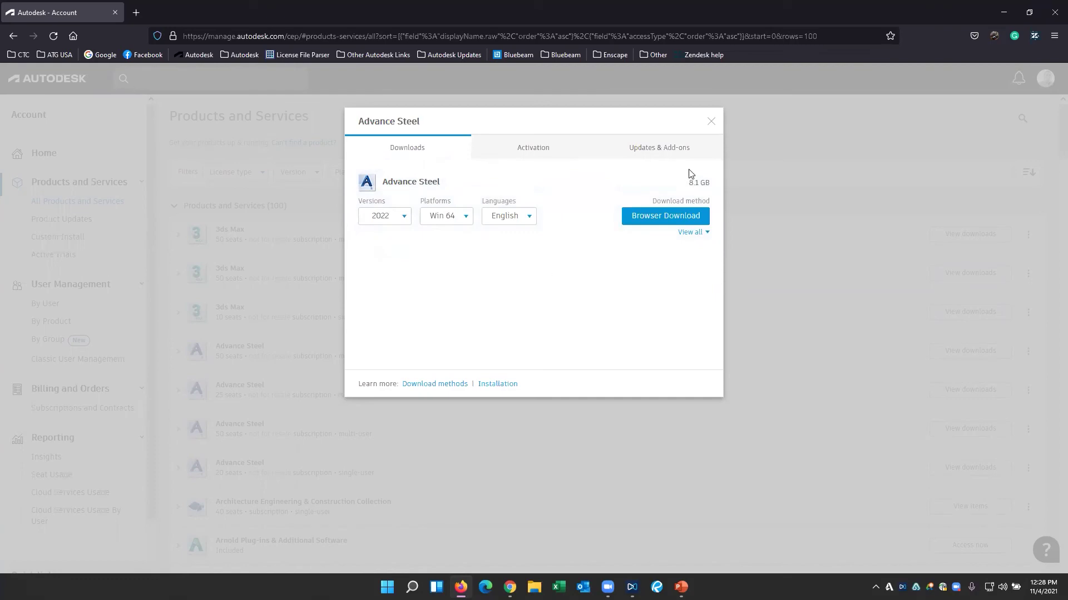
pyautogui.click(711, 123)
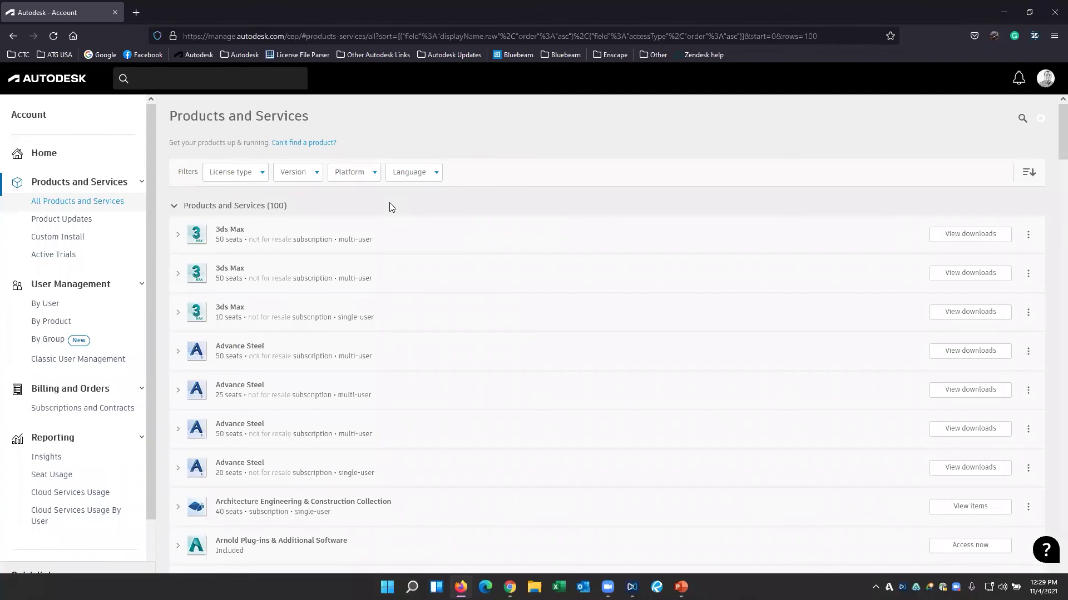
# Step: Open the Autodesk Virtual Agent from the Autodesk bookmarks and point out its web address
pyautogui.click(243, 55)
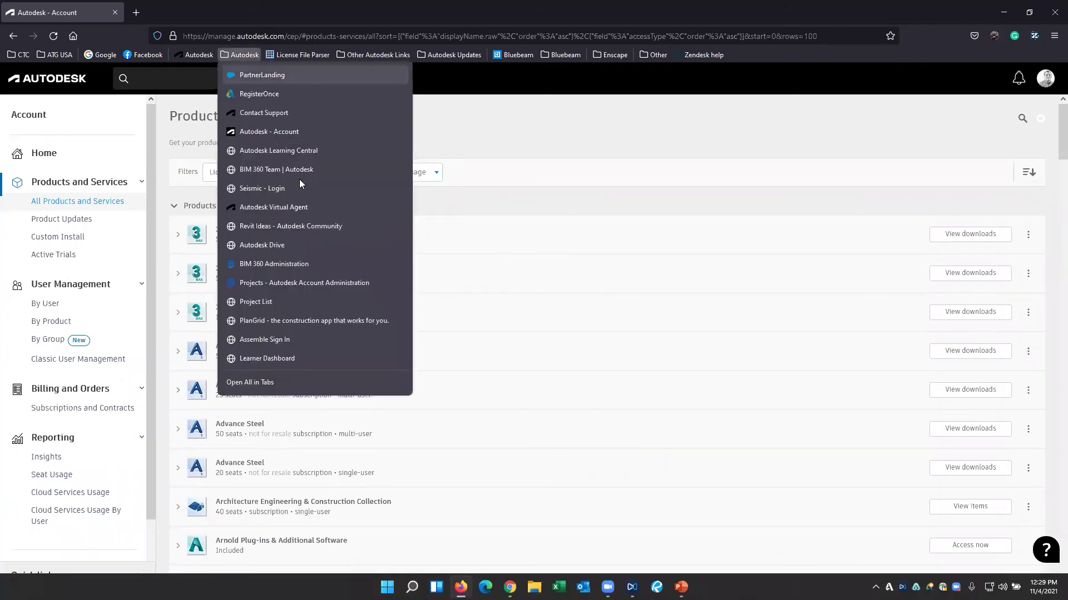
pyautogui.click(300, 208)
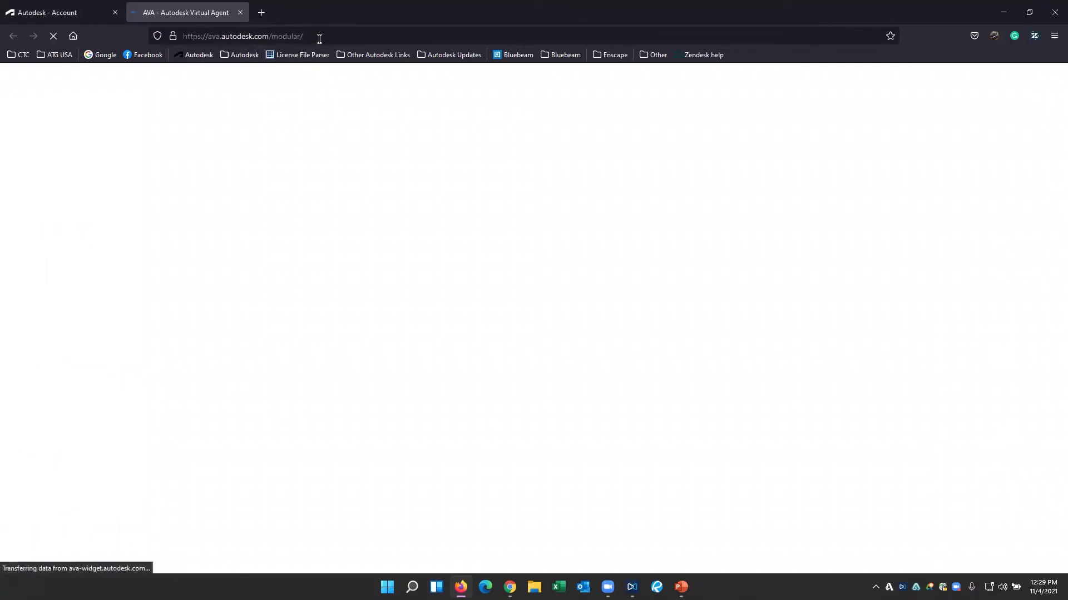
pyautogui.click(227, 36)
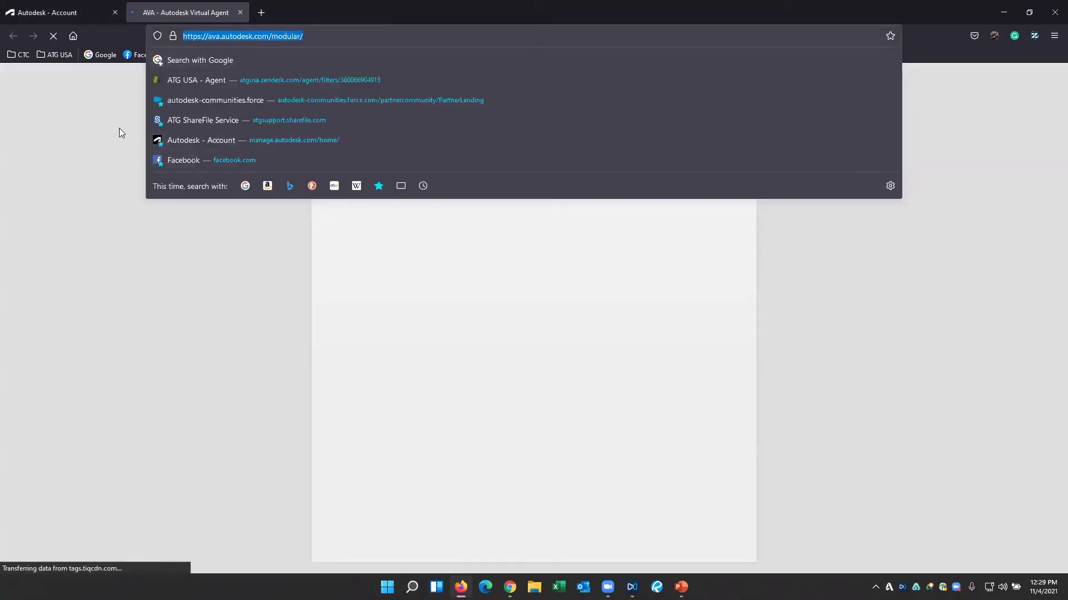
pyautogui.click(119, 128)
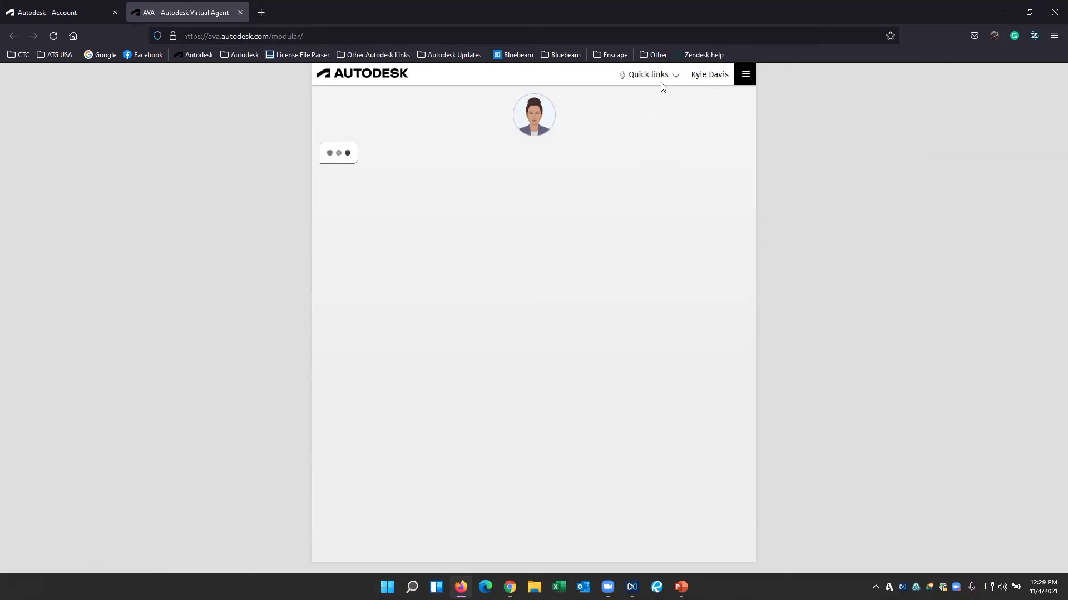
# Step: Ask the virtual agent for help downloading Autodesk products and answer that you have an existing license
pyautogui.click(665, 77)
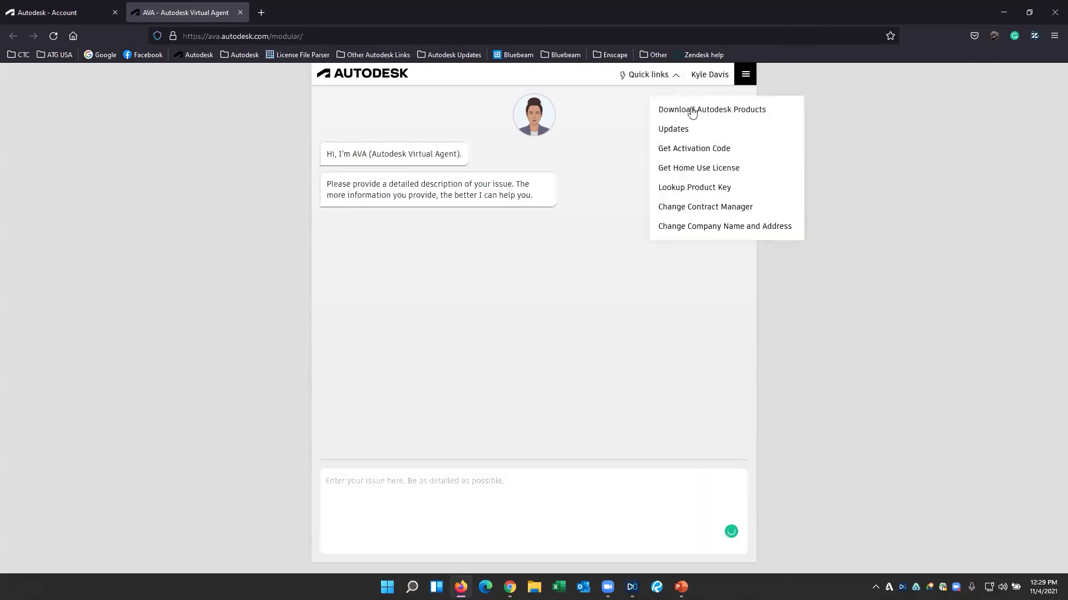
pyautogui.click(697, 112)
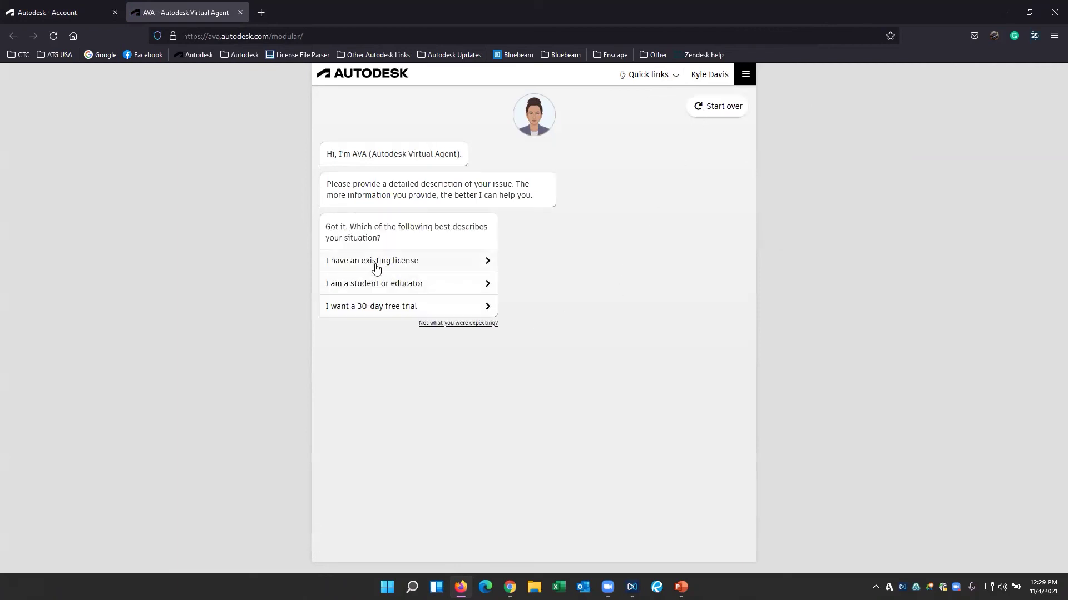
pyautogui.click(376, 269)
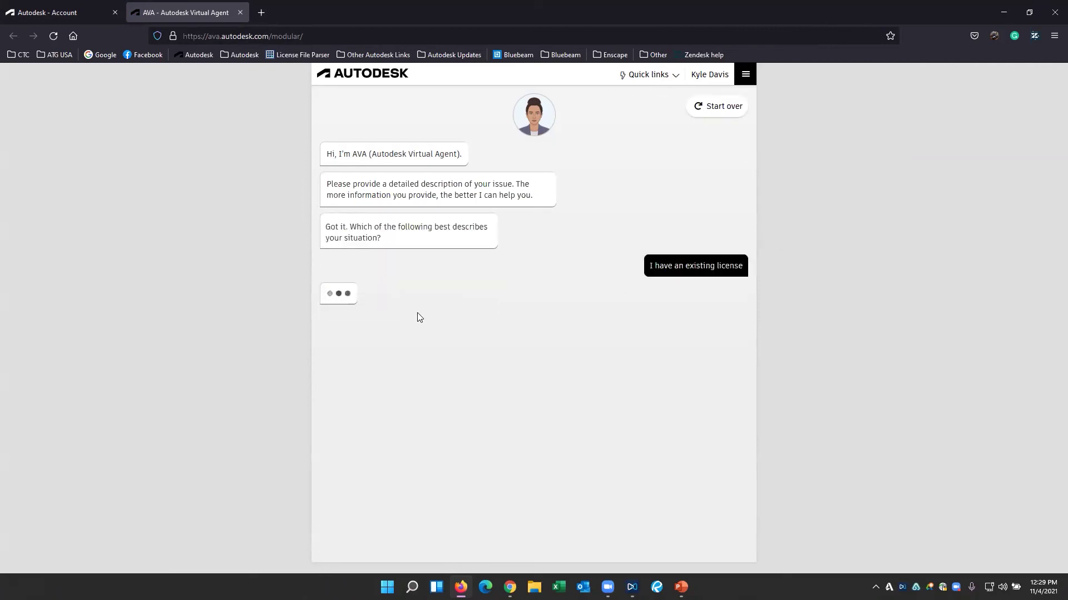
# Step: Tell the virtual agent the download is for this computer, continue within AVA, and choose Revit 2018 as the product
pyautogui.click(386, 332)
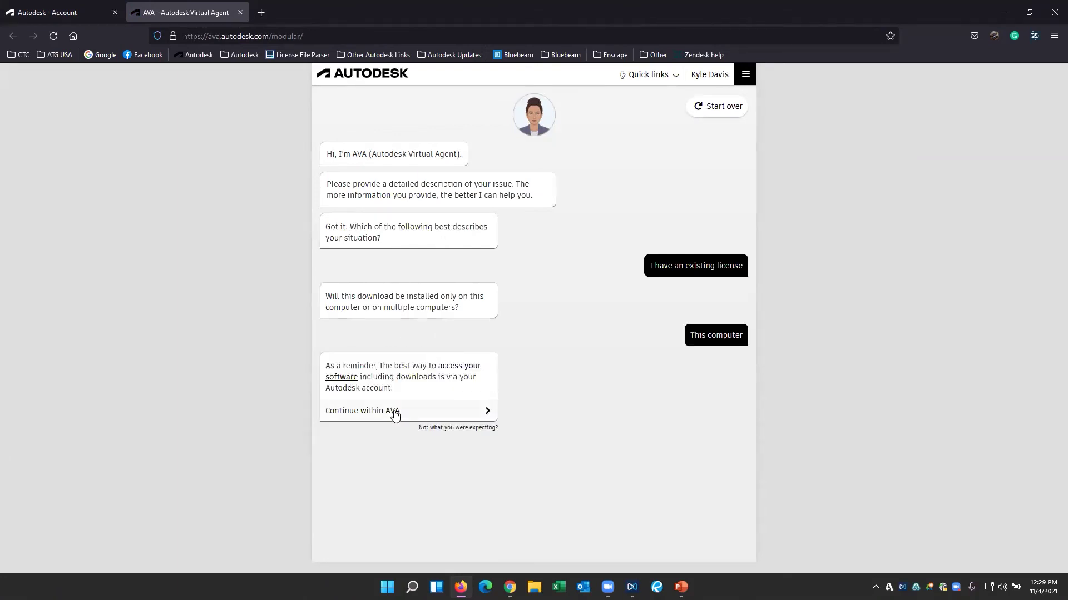
pyautogui.click(396, 411)
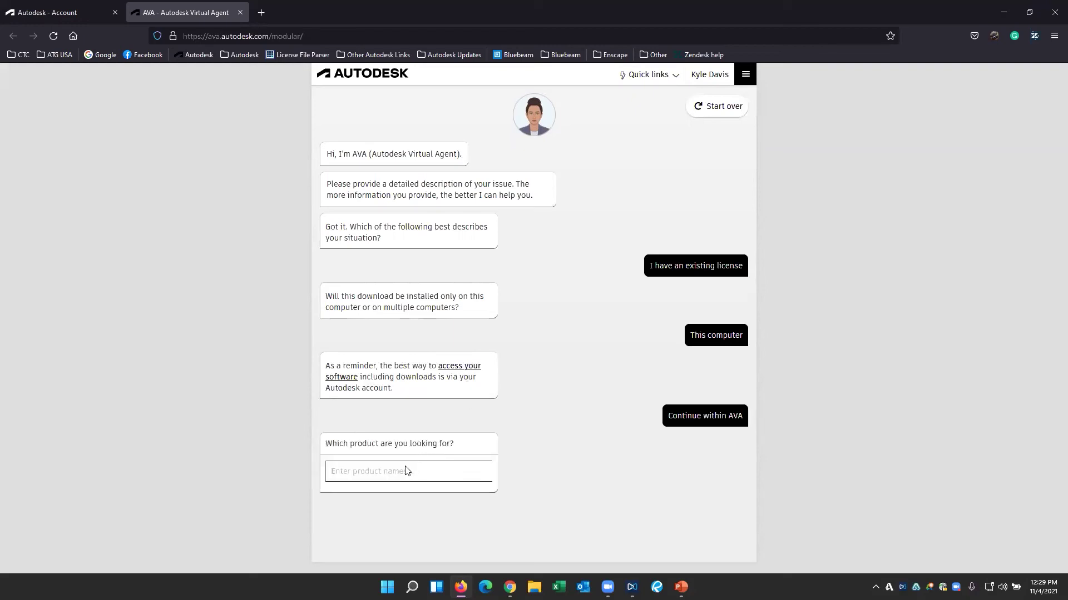
pyautogui.click(404, 472)
pyautogui.write('Revit 2018')
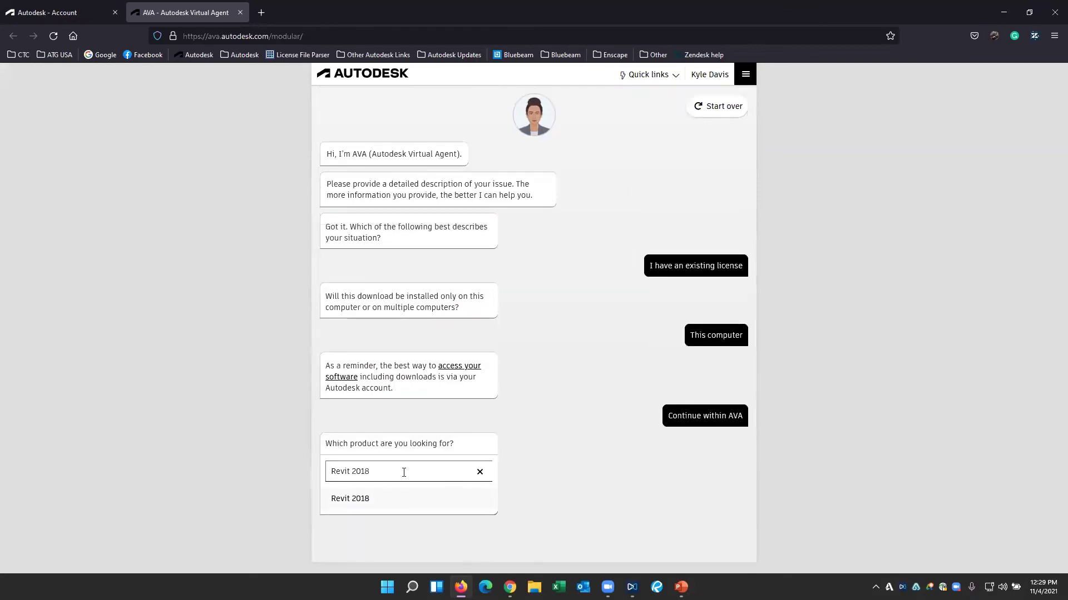
pyautogui.click(364, 502)
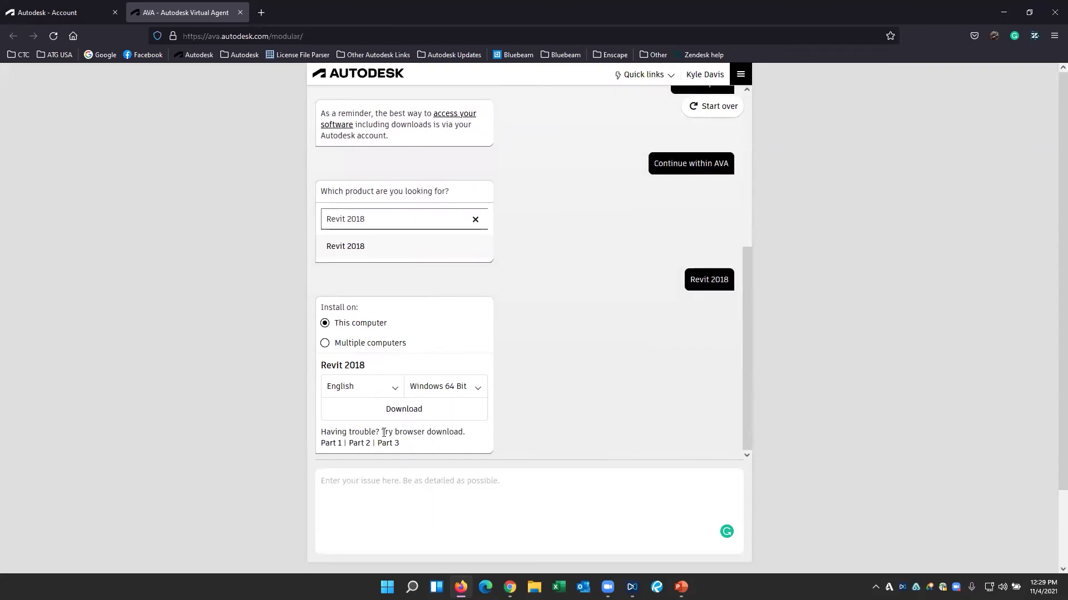
# Step: Try the browser downloads of Revit 2018 Part 1, Part 2 and Part 3, cancelling each file save
pyautogui.moveTo(385, 432); pyautogui.dragTo(464, 437)
pyautogui.click(466, 439)
pyautogui.click(332, 443)
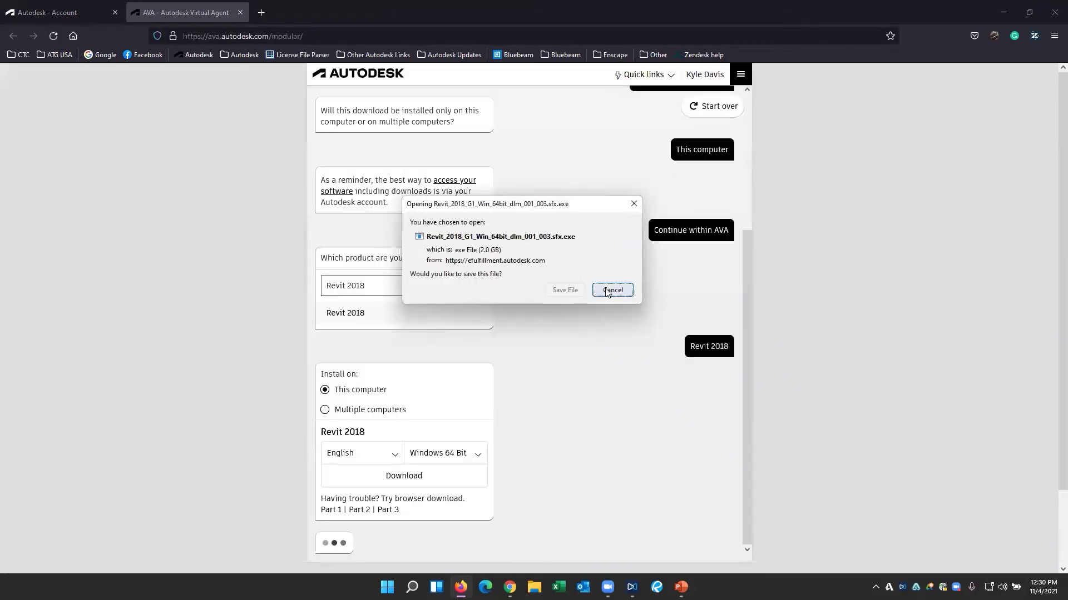
pyautogui.click(612, 290)
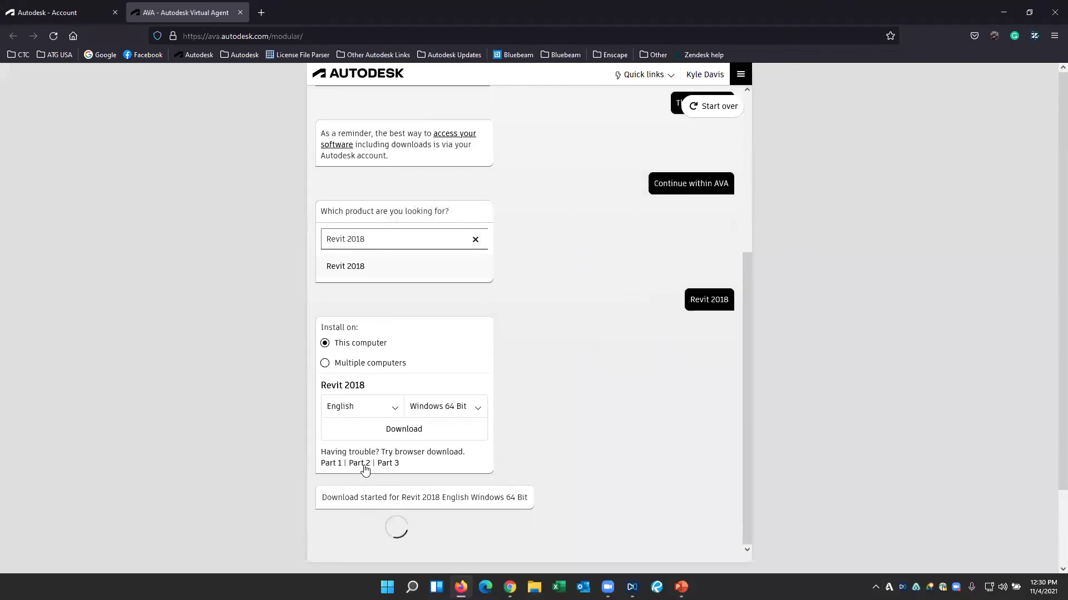
pyautogui.click(364, 463)
pyautogui.click(619, 291)
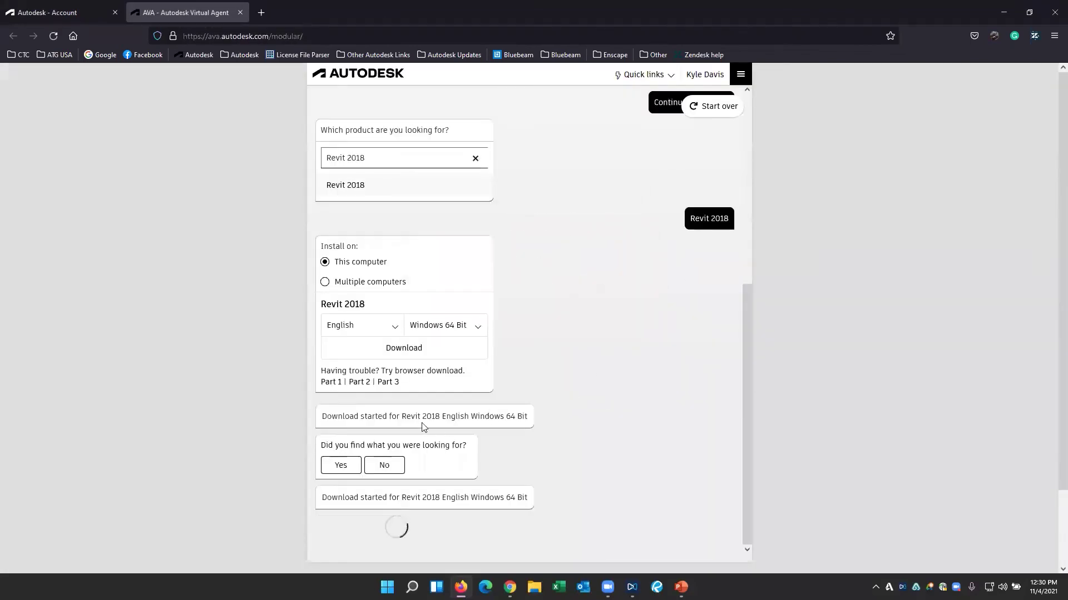
pyautogui.moveTo(398, 376); pyautogui.dragTo(389, 378)
pyautogui.click(389, 378)
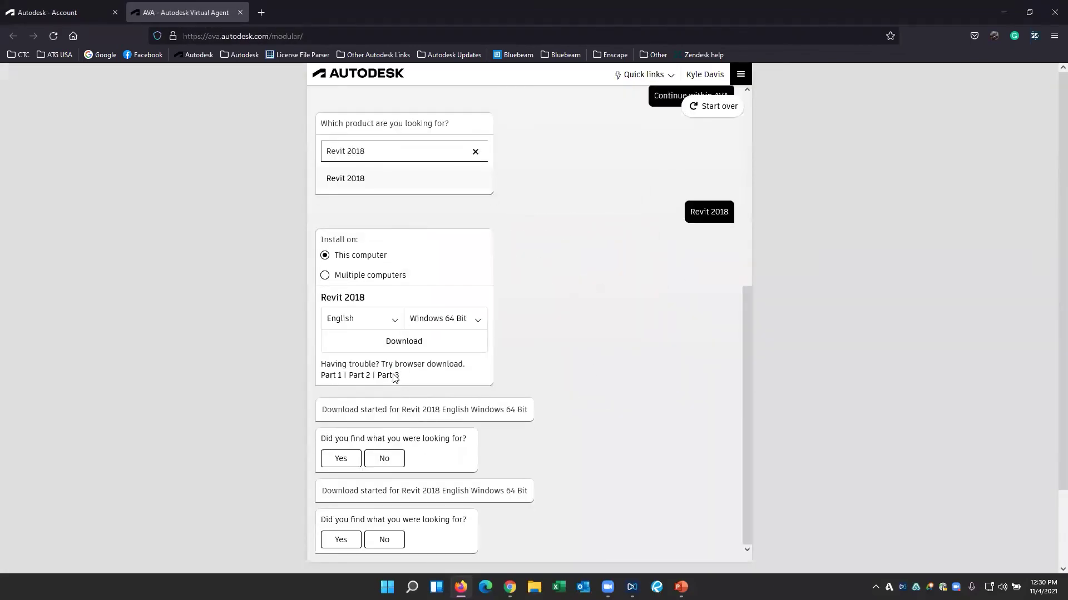
pyautogui.click(611, 291)
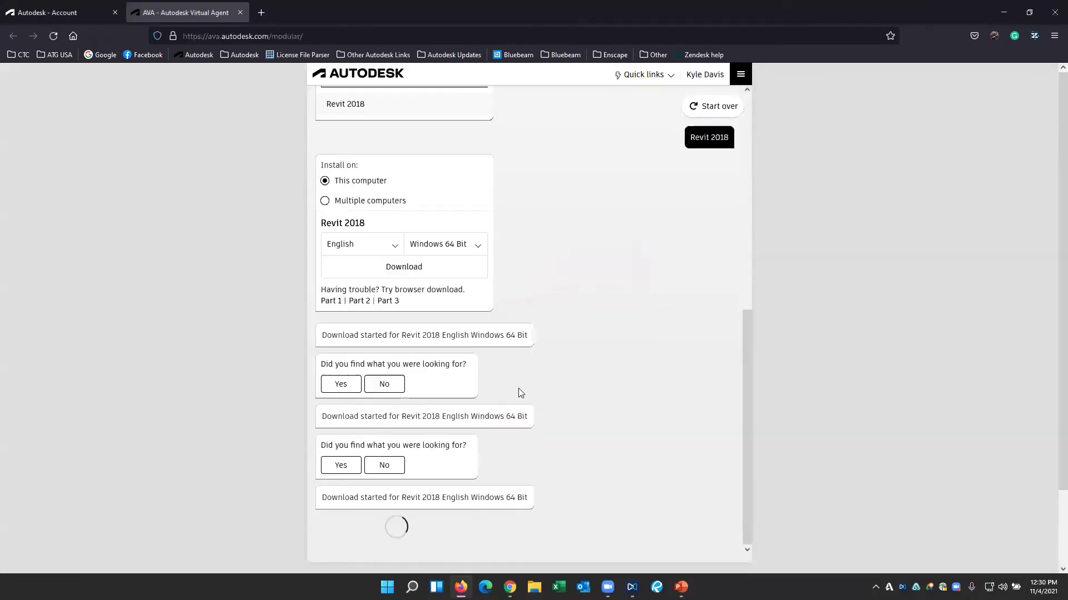
# Step: Point out the virtual agent's message about the Revit 2018 download and close the virtual agent page
pyautogui.moveTo(332, 328); pyautogui.dragTo(528, 329)
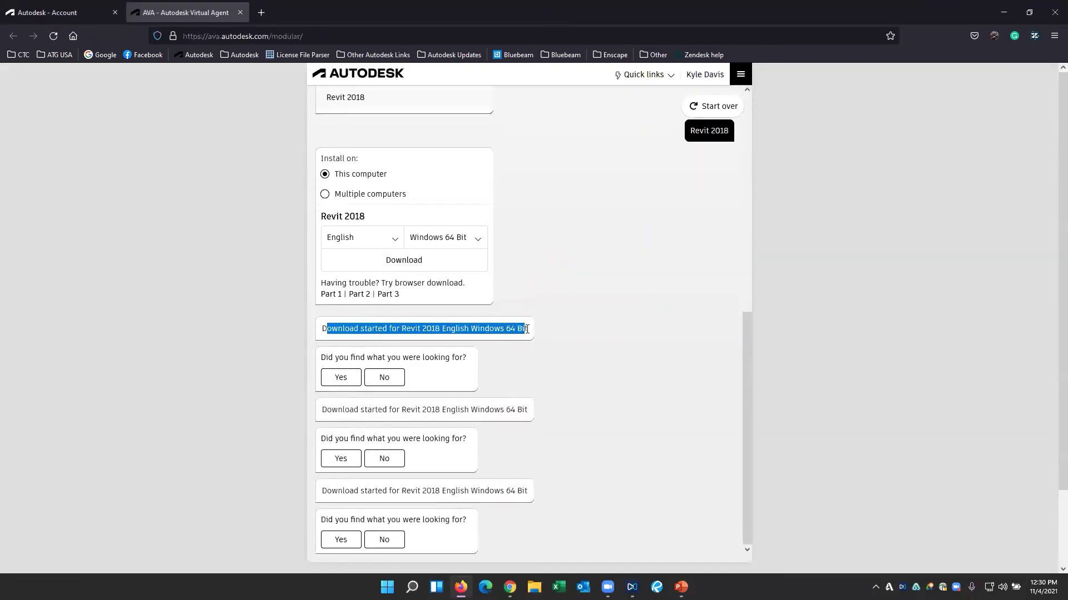
pyautogui.click(378, 359)
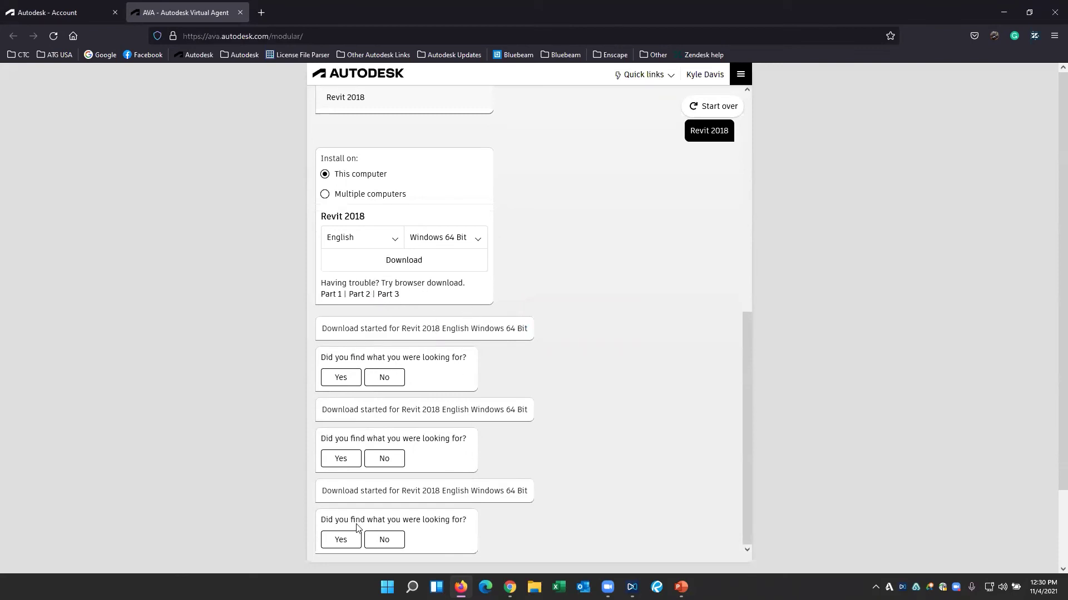
pyautogui.scroll(3, 400, 472)
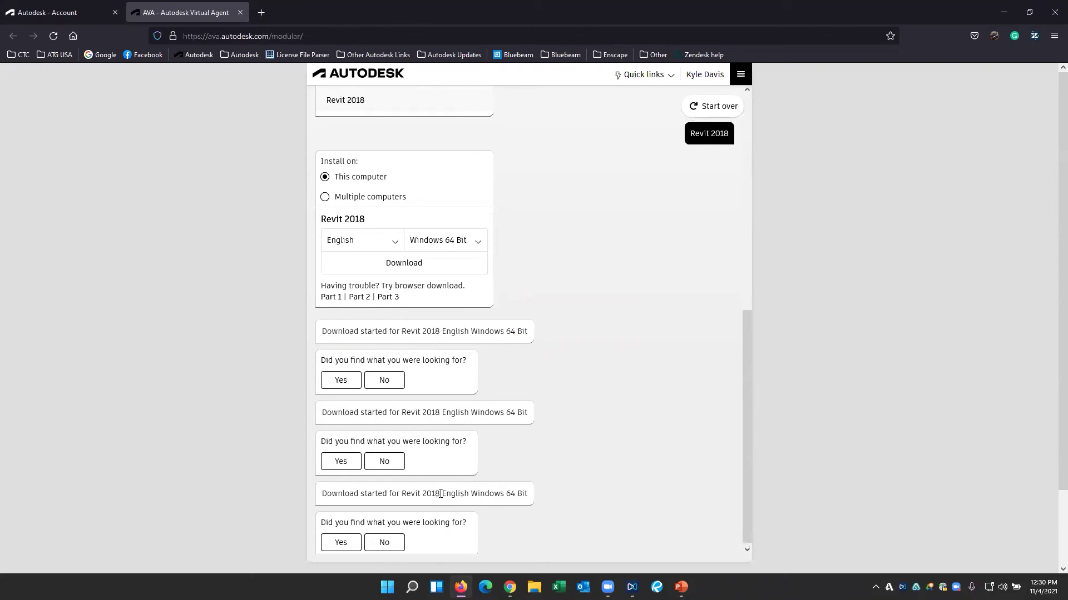
pyautogui.scroll(-3, 398, 465)
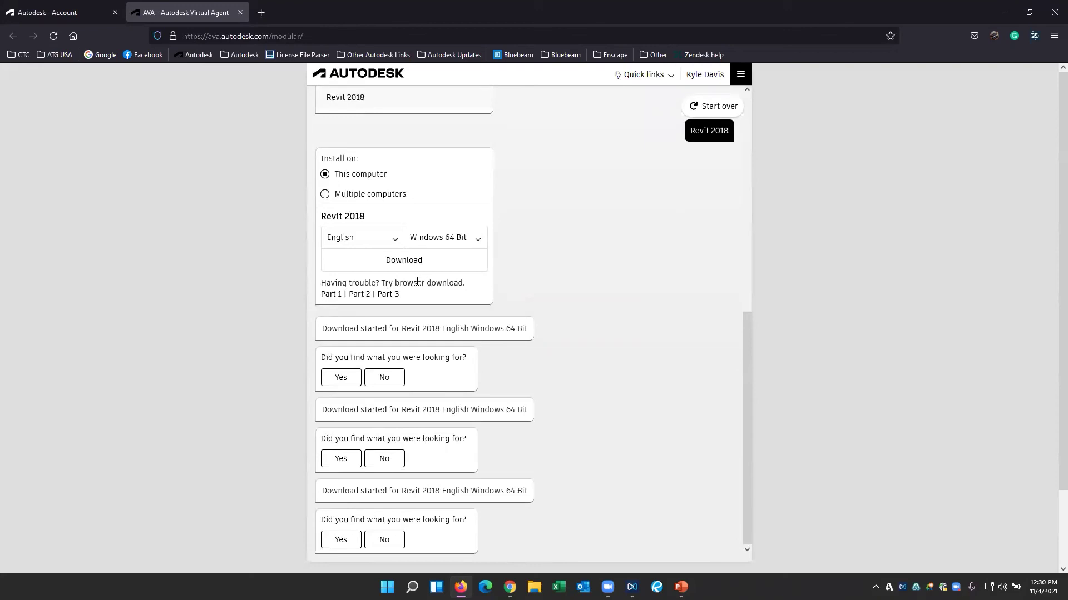
pyautogui.click(240, 12)
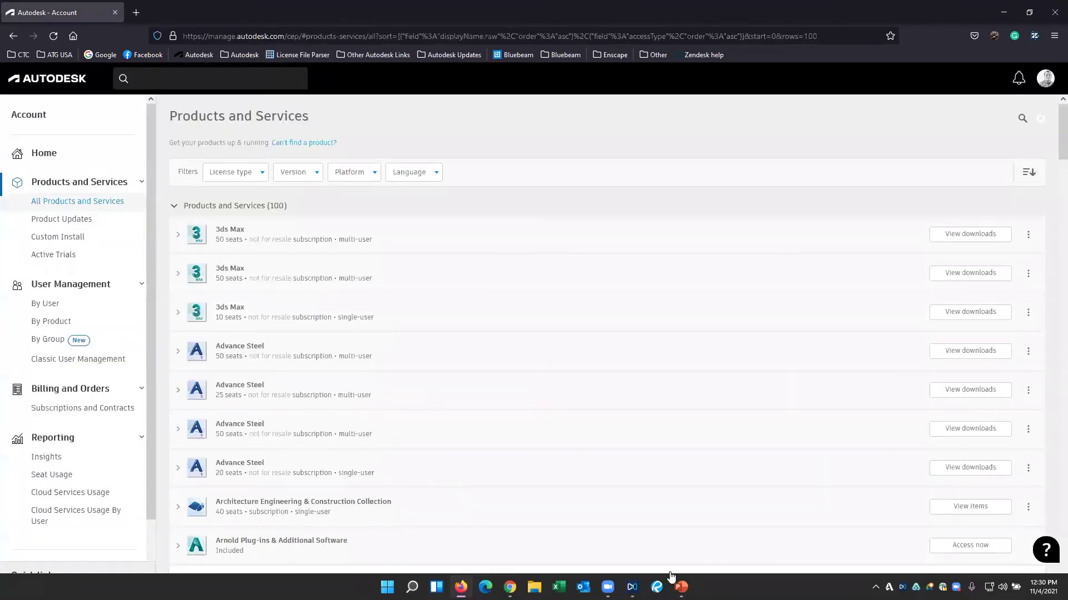
# Step: Switch to the PowerPoint slide show and advance past the "Where to find them" slide to the activation method slide
pyautogui.moveTo(681, 587)
pyautogui.click(837, 505)
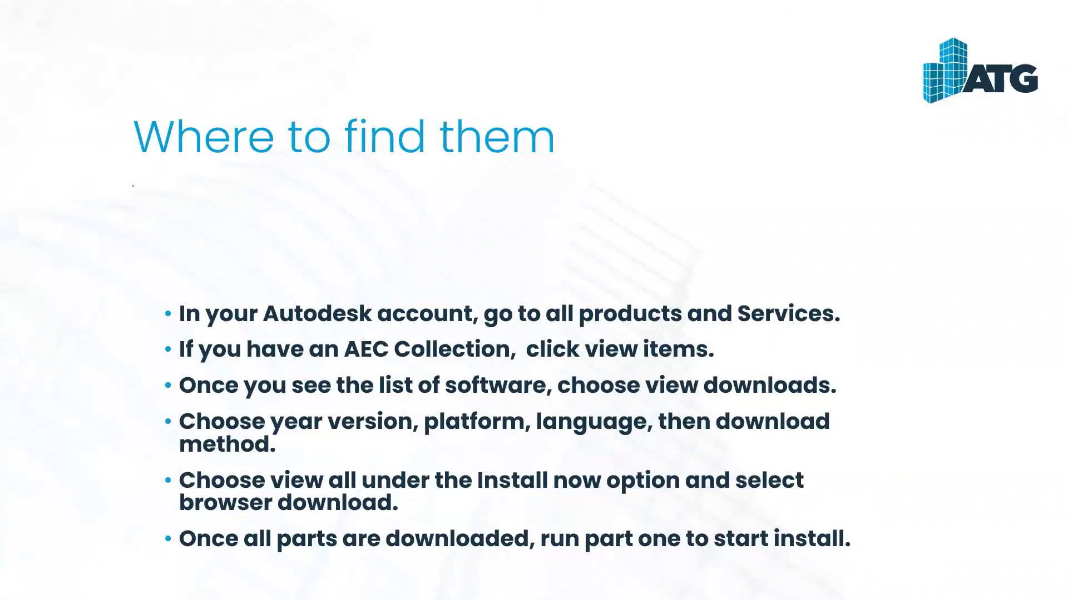
pyautogui.press('Right')
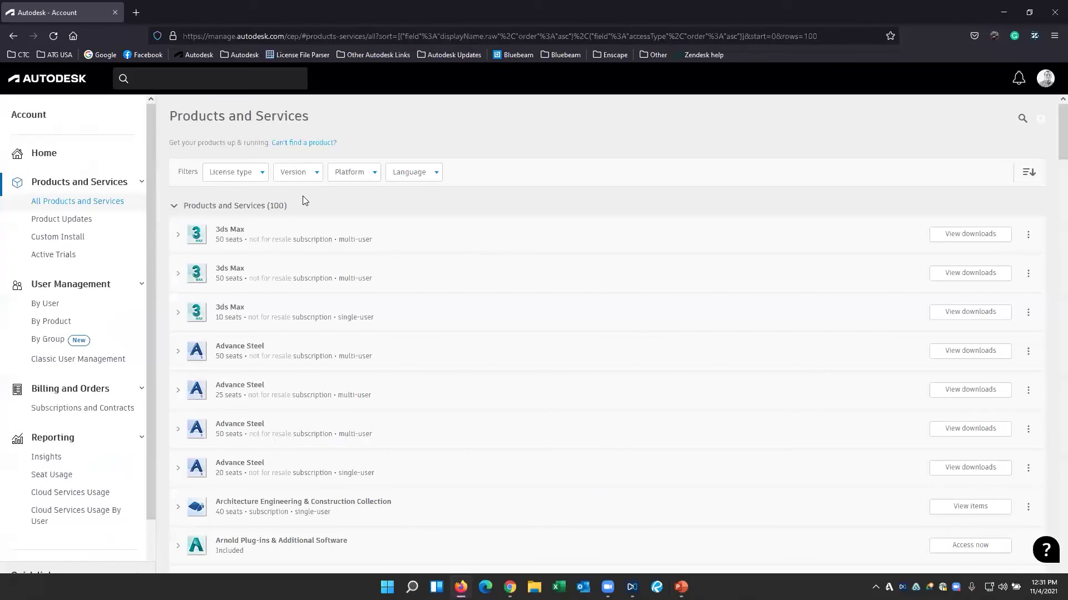
# Step: In the browser's product list, expand the details of the single-user 3ds Max subscription
pyautogui.scroll(-1, 307, 201)
pyautogui.scroll(1, 289, 178)
pyautogui.scroll(-1, 348, 317)
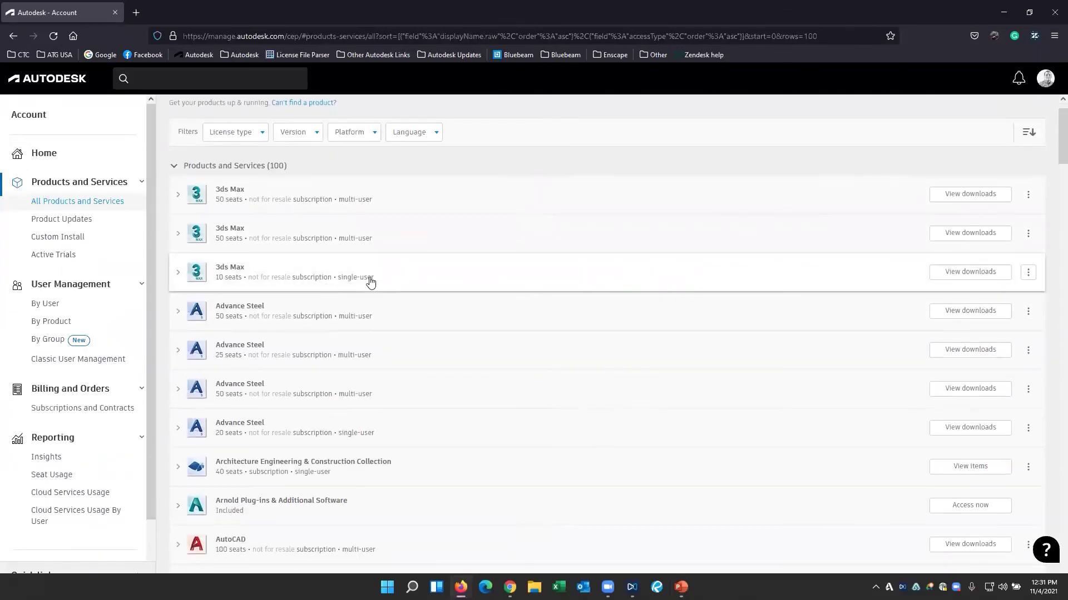
pyautogui.click(178, 277)
pyautogui.scroll(-2, 361, 367)
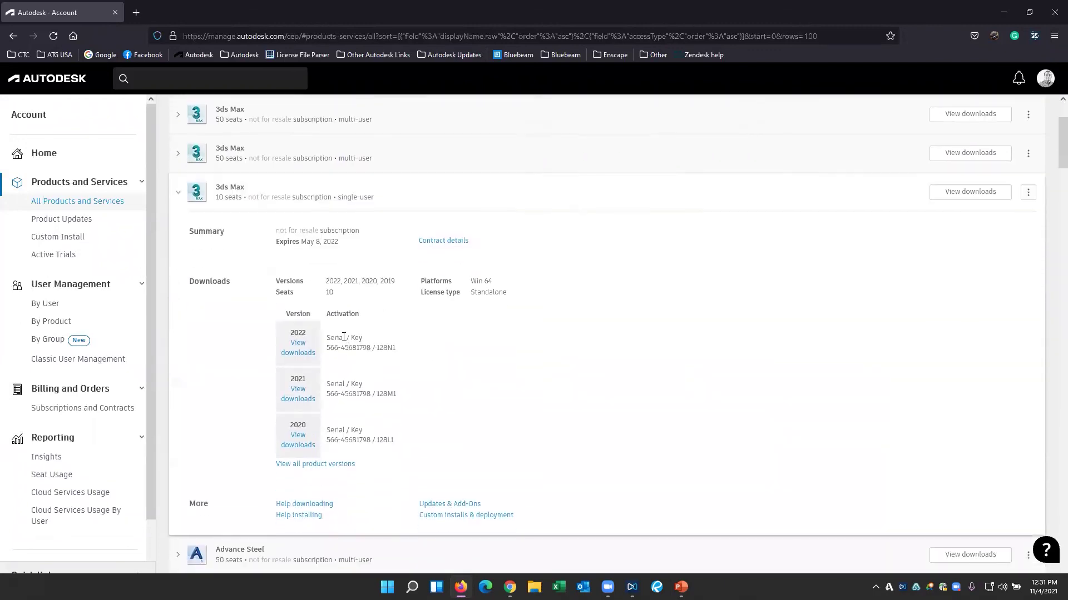
# Step: Examine the serial number and product key under Activation for 3ds Max 2022, and collapse the subscription's details
pyautogui.moveTo(328, 313); pyautogui.dragTo(365, 315)
pyautogui.moveTo(327, 348); pyautogui.dragTo(372, 358)
pyautogui.click(343, 358)
pyautogui.scroll(1, 365, 356)
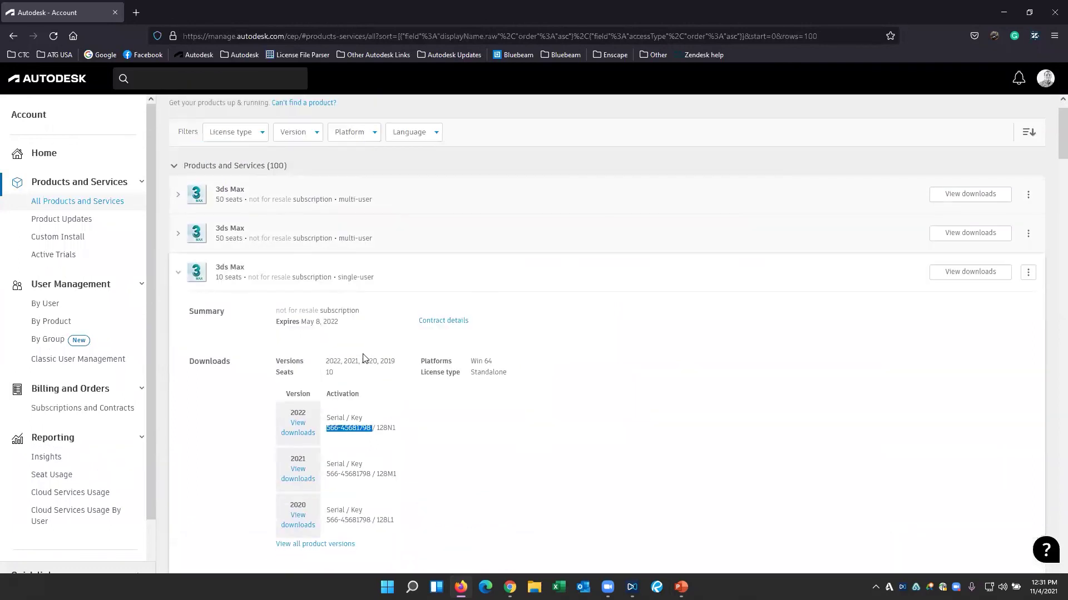
pyautogui.scroll(-1, 355, 278)
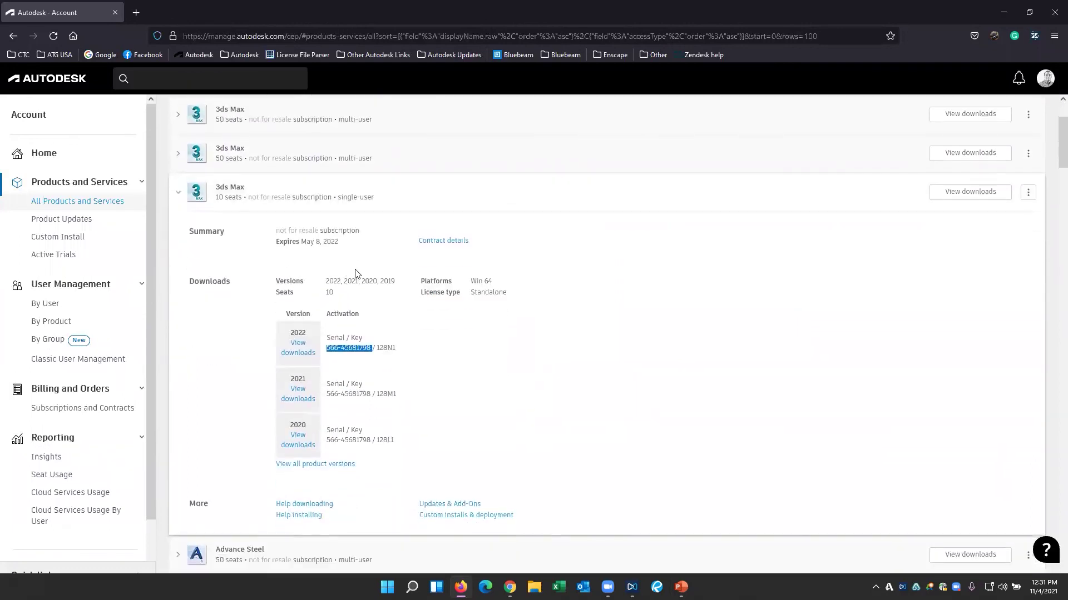
pyautogui.click(328, 348)
pyautogui.moveTo(327, 348); pyautogui.dragTo(376, 348)
pyautogui.click(399, 350)
pyautogui.click(177, 192)
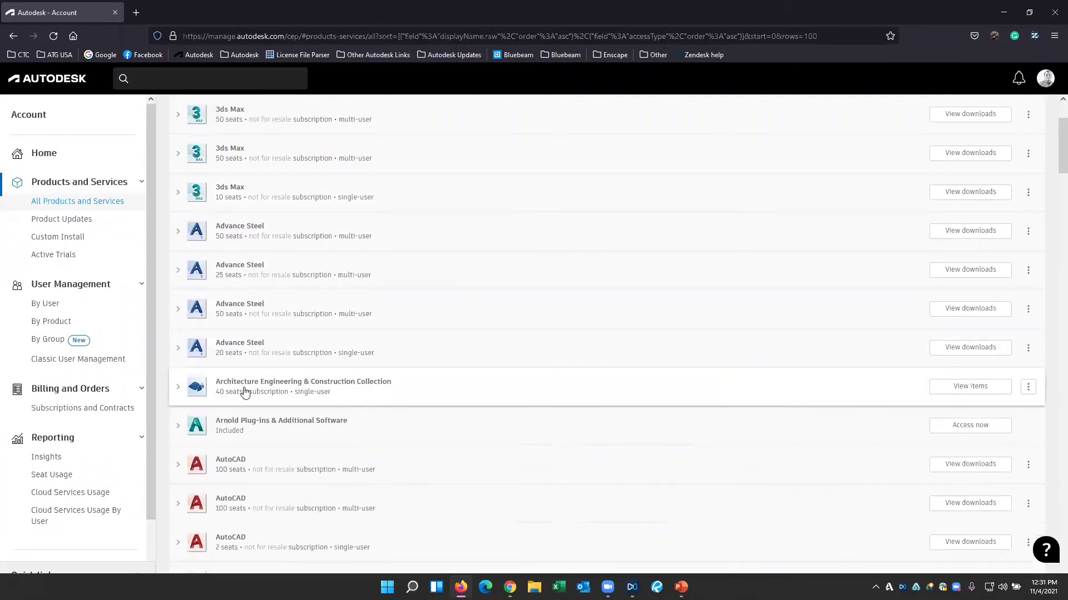
# Step: Expand the Architecture Engineering & Construction Collection and point out its license type
pyautogui.click(178, 386)
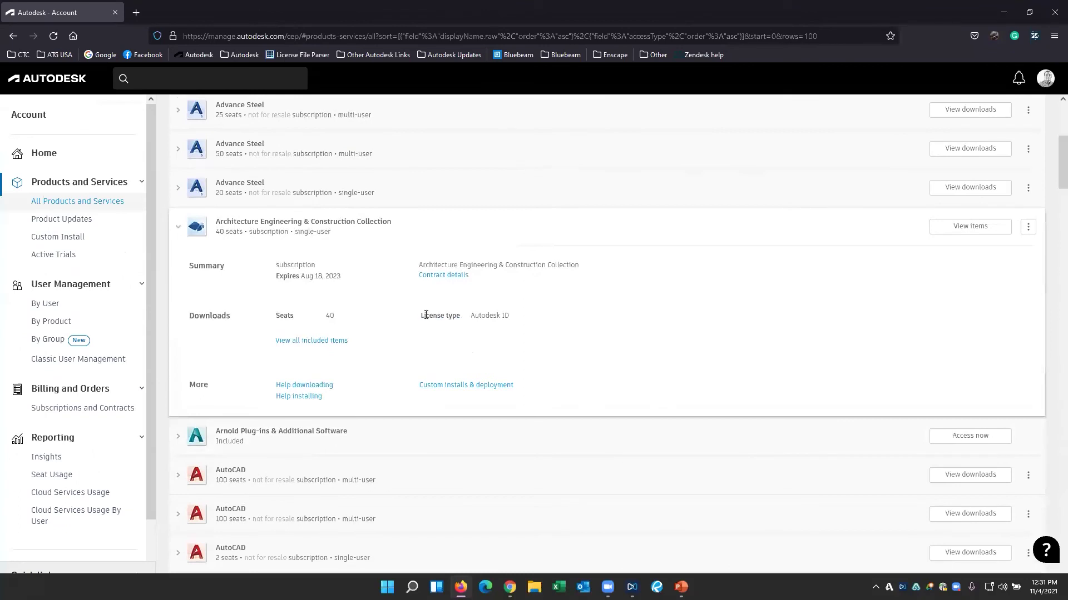
pyautogui.moveTo(421, 315); pyautogui.dragTo(527, 317)
pyautogui.click(522, 346)
# Step: View the collection's included items and examine the activation method of AutoCAD versions 2022, 2021 and 2020
pyautogui.click(969, 238)
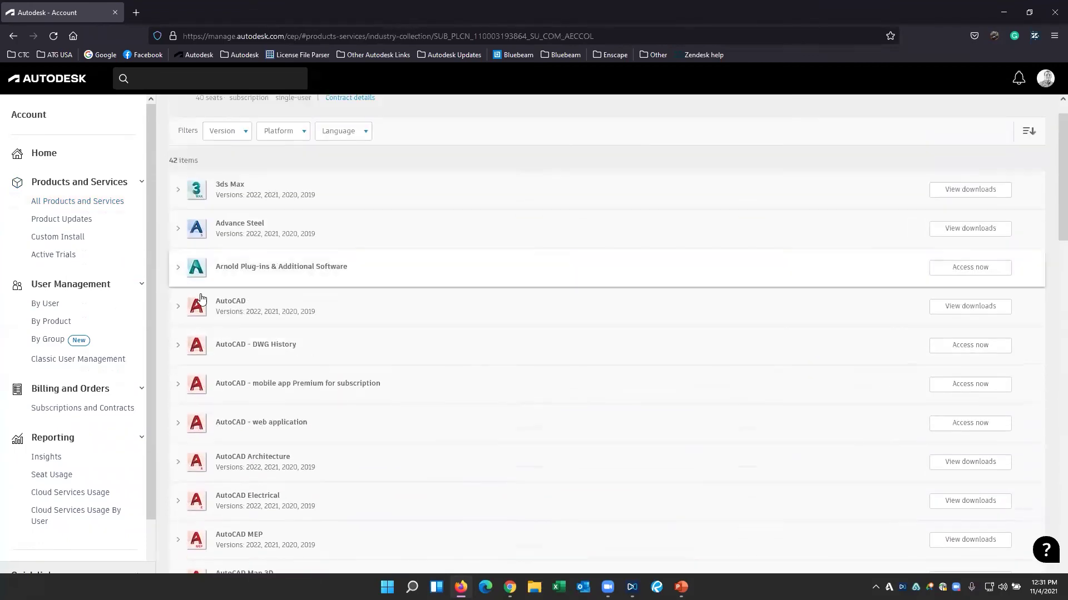
pyautogui.click(176, 309)
pyautogui.scroll(-2, 334, 345)
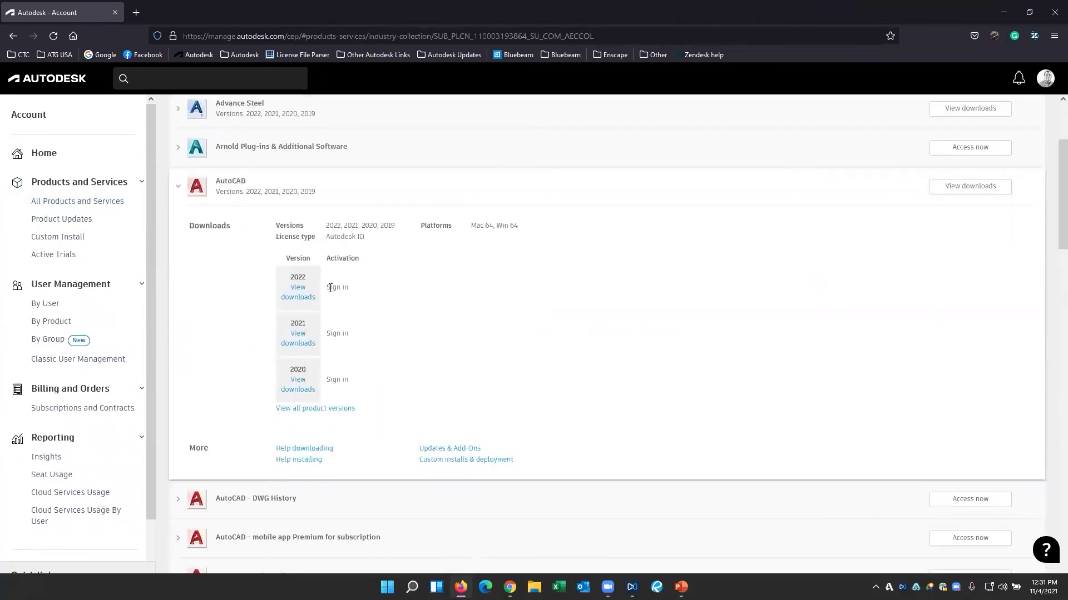
pyautogui.moveTo(327, 285); pyautogui.dragTo(357, 288)
pyautogui.moveTo(327, 334); pyautogui.dragTo(349, 333)
pyautogui.moveTo(330, 380); pyautogui.dragTo(380, 383)
pyautogui.click(379, 383)
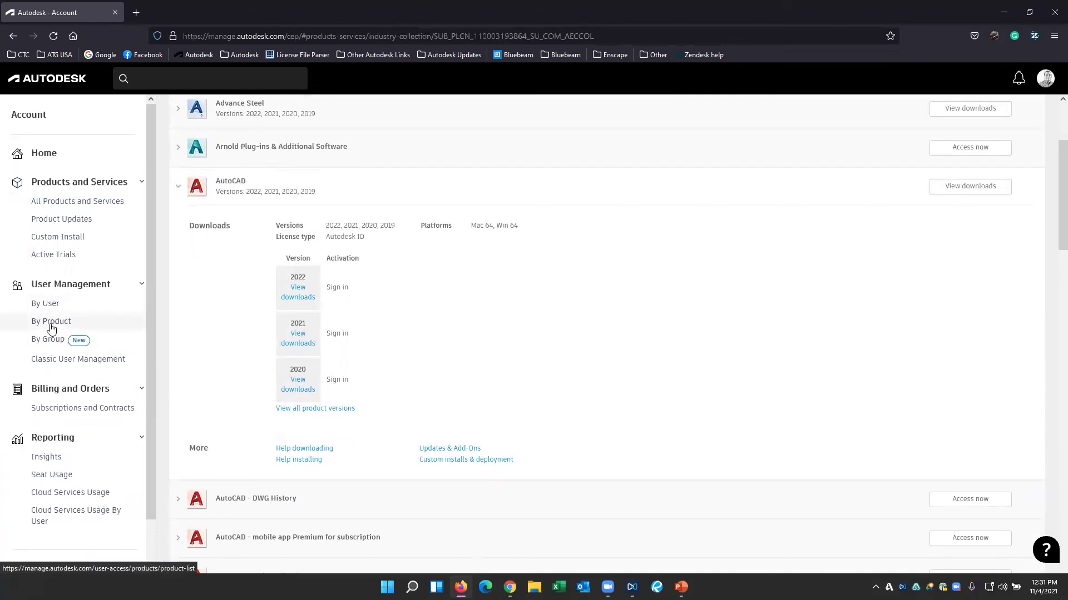
# Step: Open the Classic User Management page to view the account's users
pyautogui.scroll(3, 288, 236)
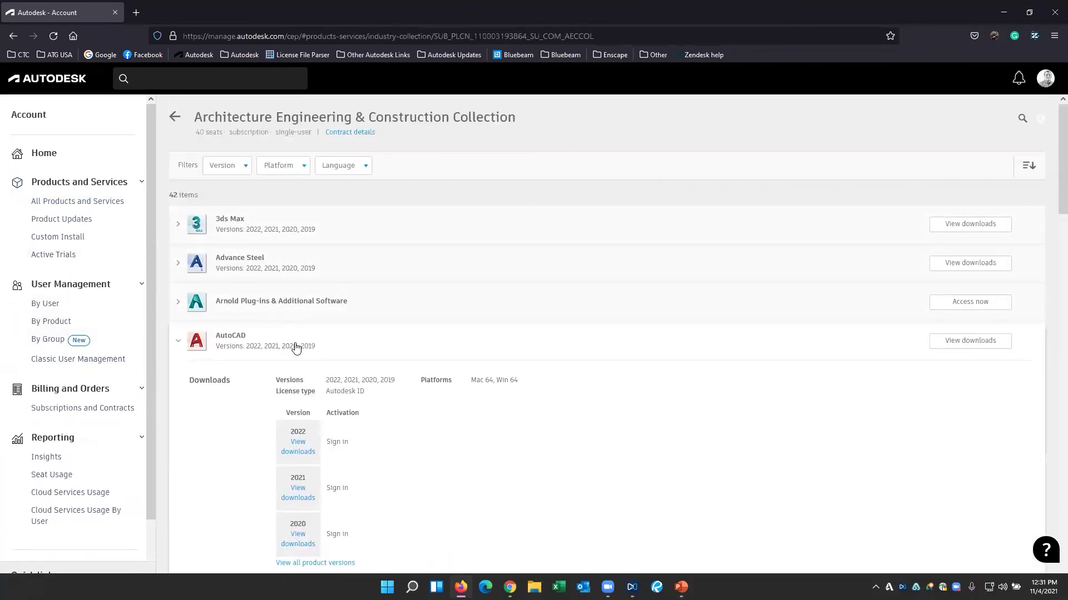
pyautogui.click(78, 362)
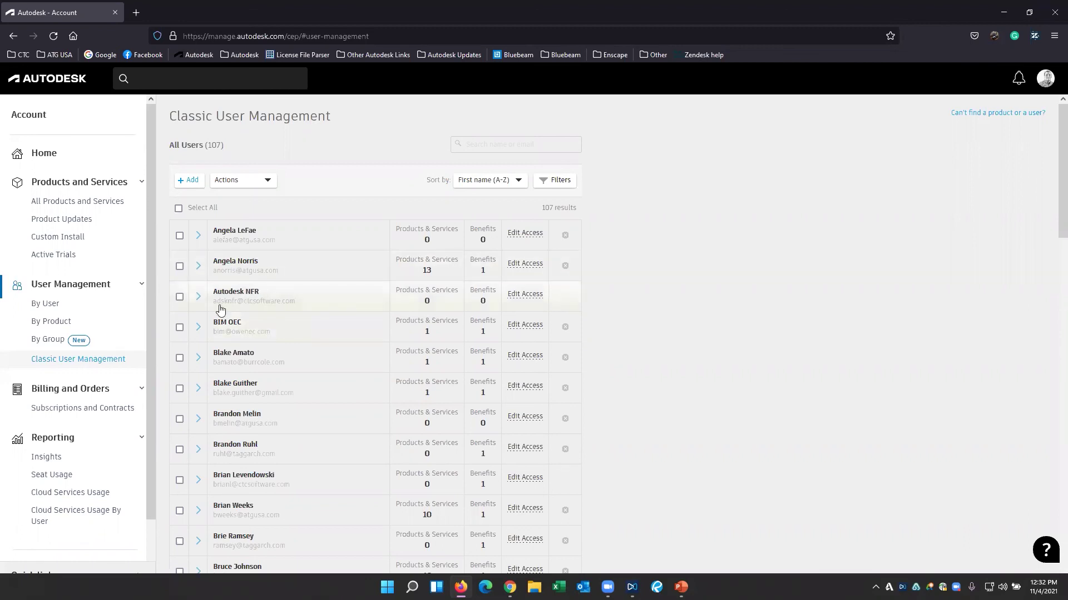
# Step: Return to All Products and Services, and switch to the PowerPoint slide show's activation method slide
pyautogui.click(75, 208)
pyautogui.moveTo(682, 587)
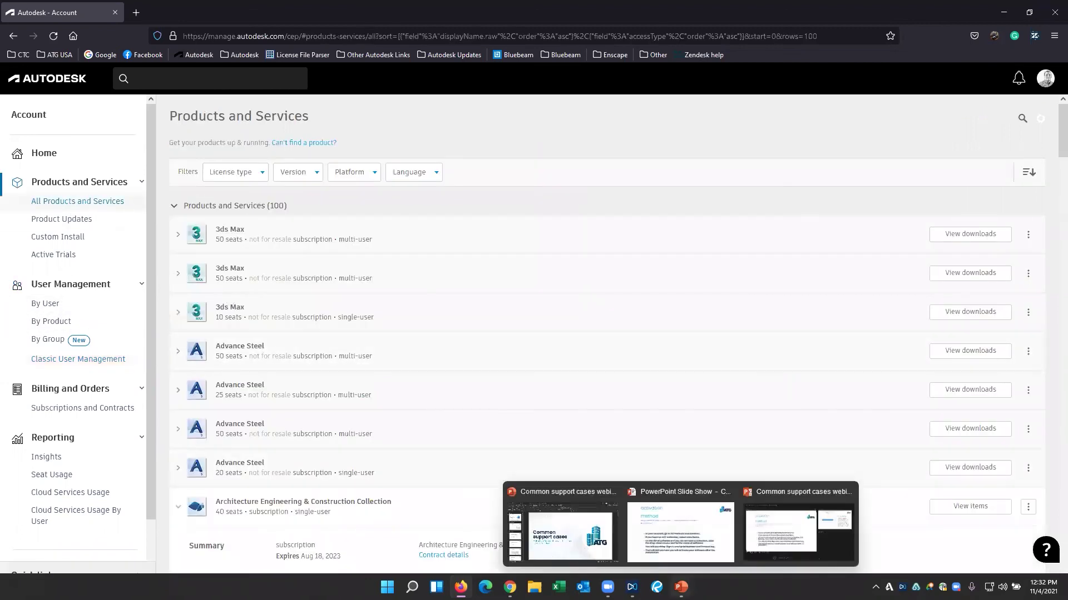
pyautogui.click(679, 538)
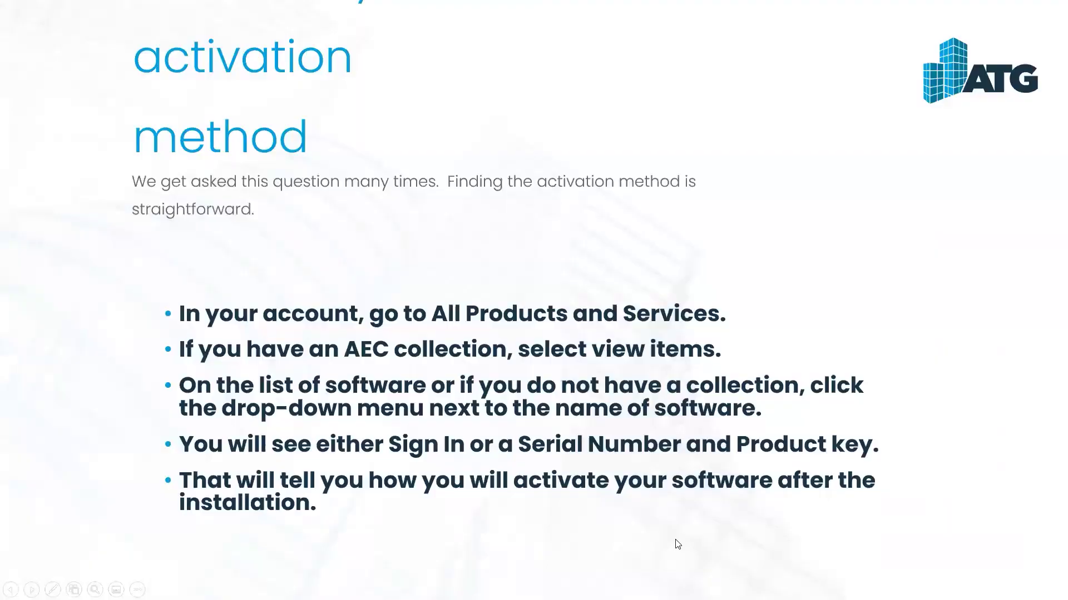